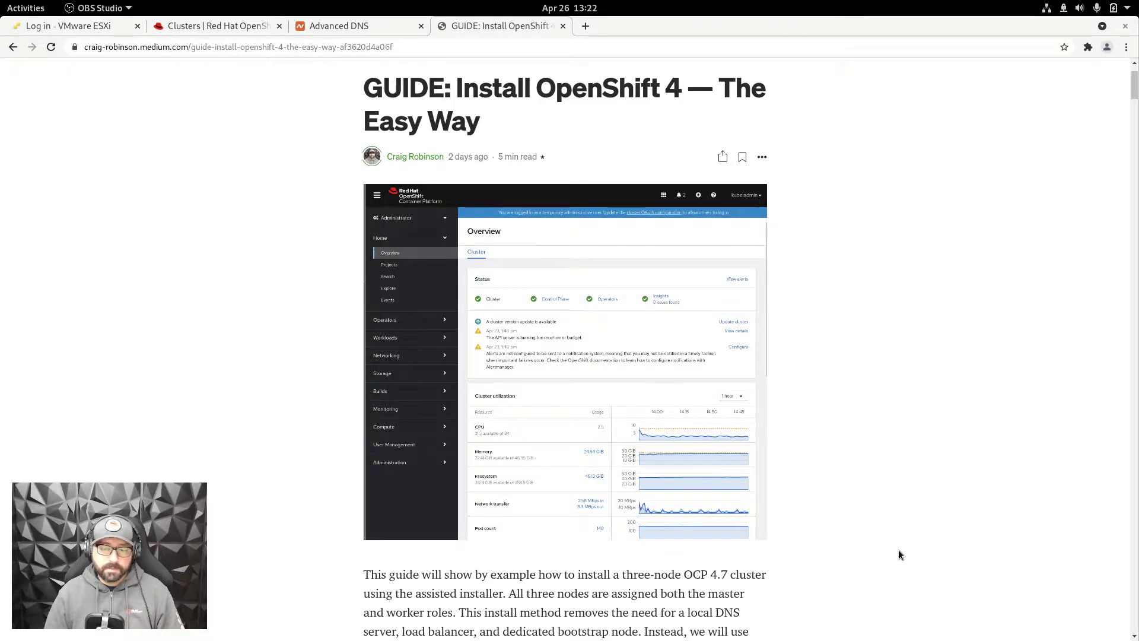
Step: Read the OpenShift 4 install guide from the introduction through the network layout, server and DNS tables to the Setup DNS section
scroll(892, 545, "down", 3)
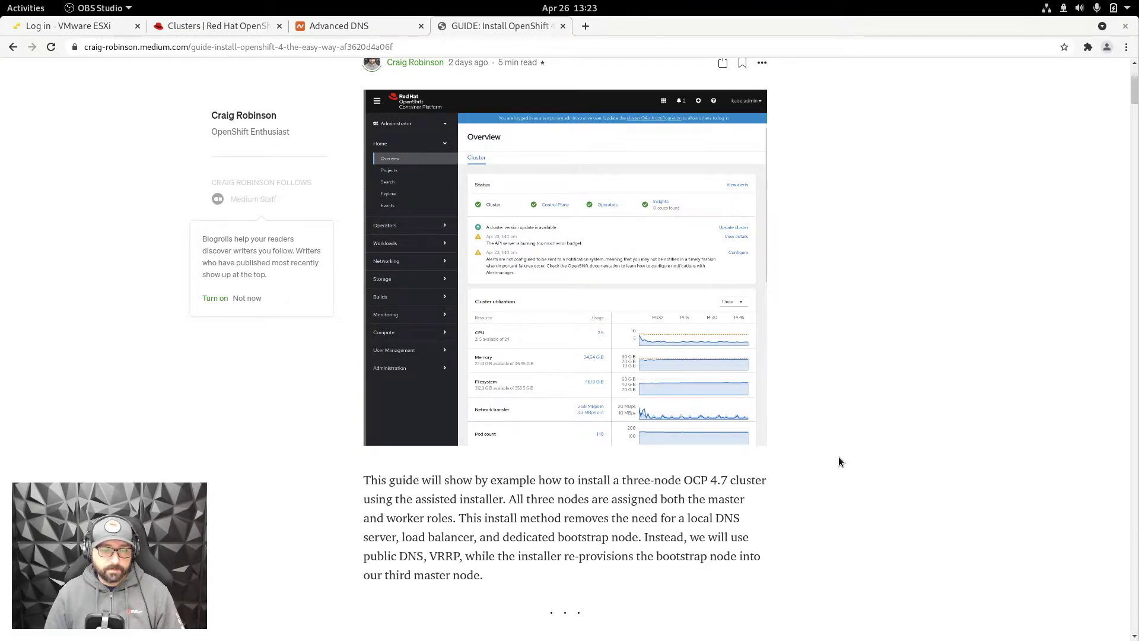
scroll(838, 457, "down", 2)
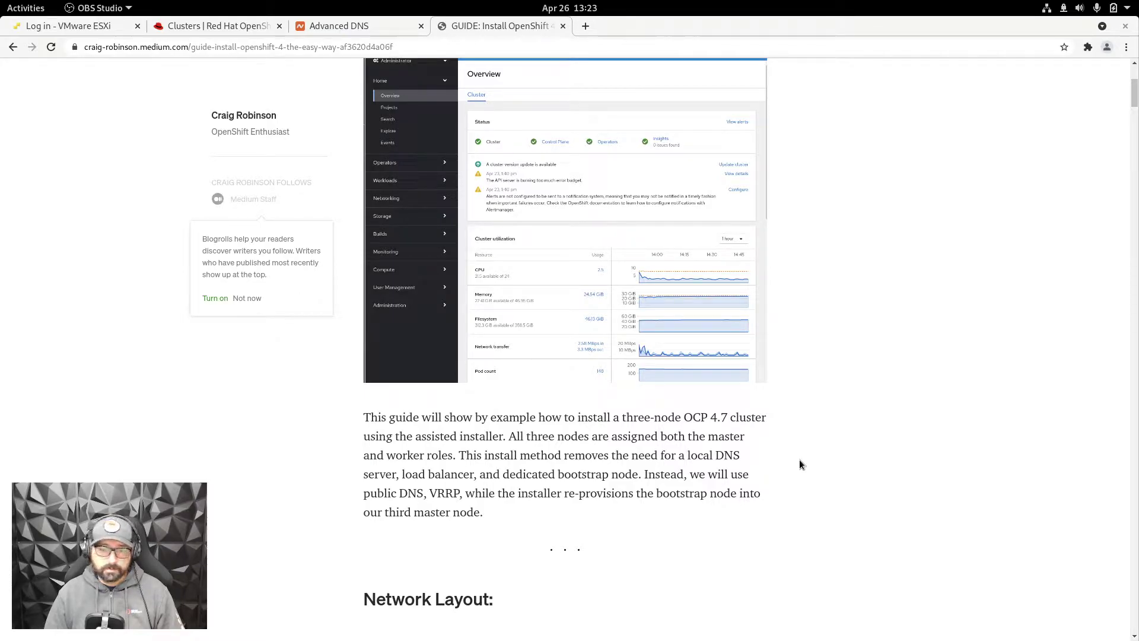
scroll(799, 461, "down", 5)
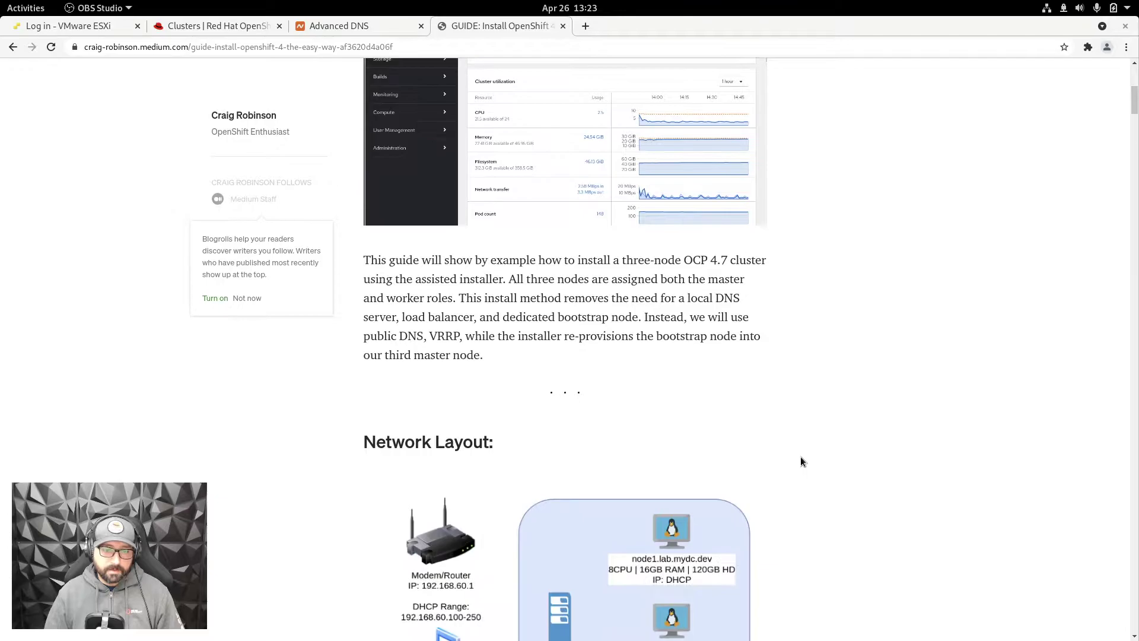
scroll(800, 461, "down", 5)
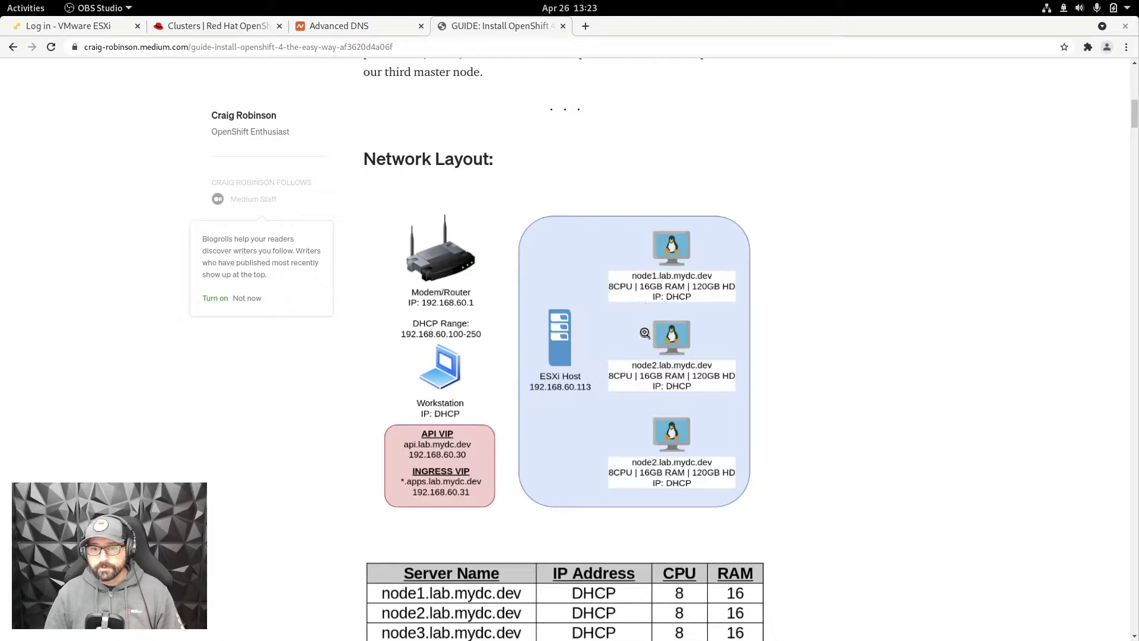
scroll(648, 371, "down", 2)
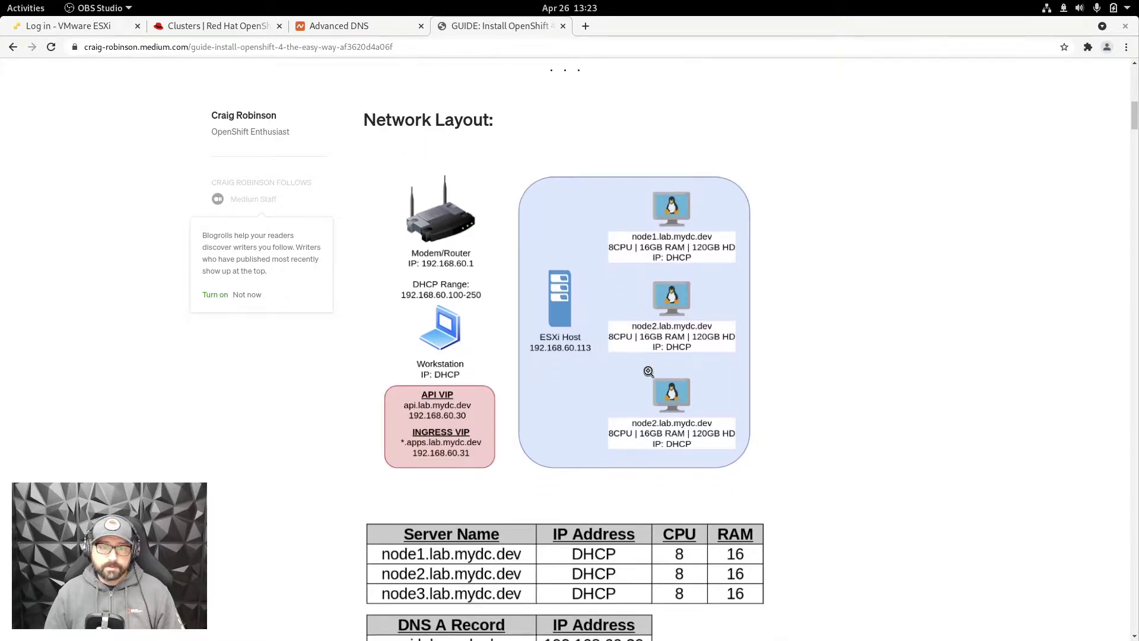
scroll(649, 371, "down", 2)
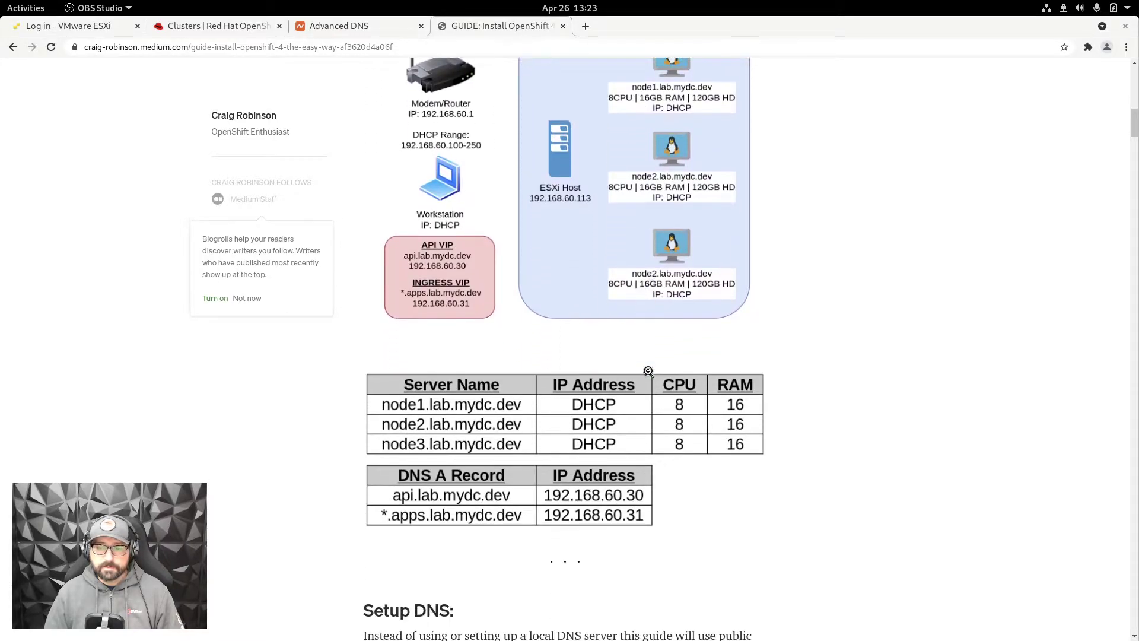
scroll(648, 371, "down", 1)
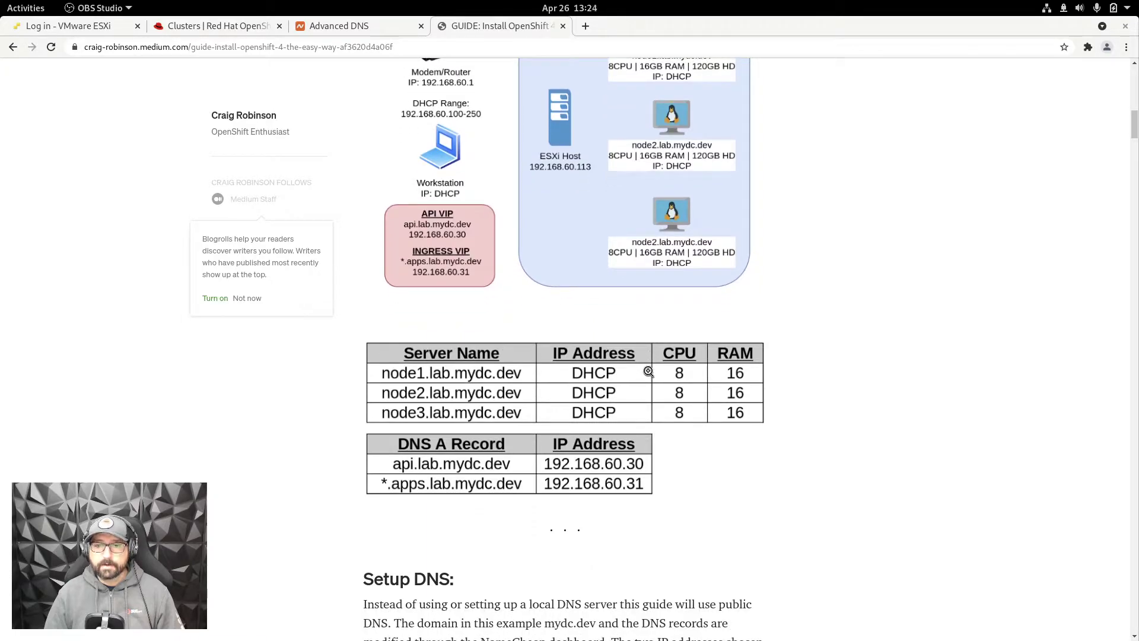
scroll(648, 371, "down", 1)
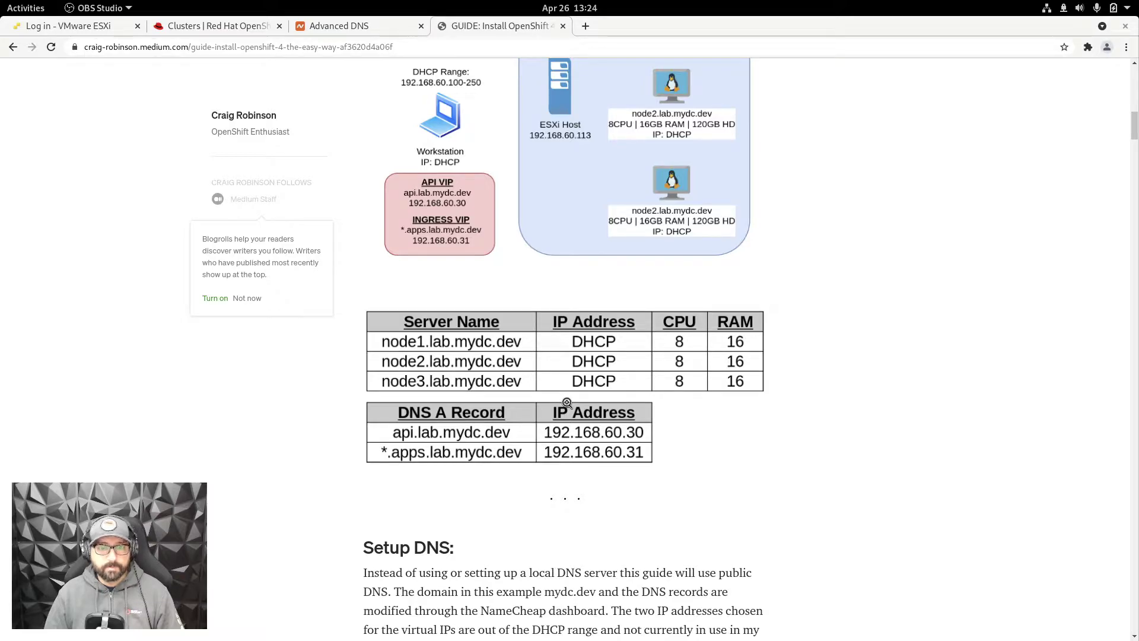
scroll(568, 403, "down", 4)
scroll(567, 403, "down", 2)
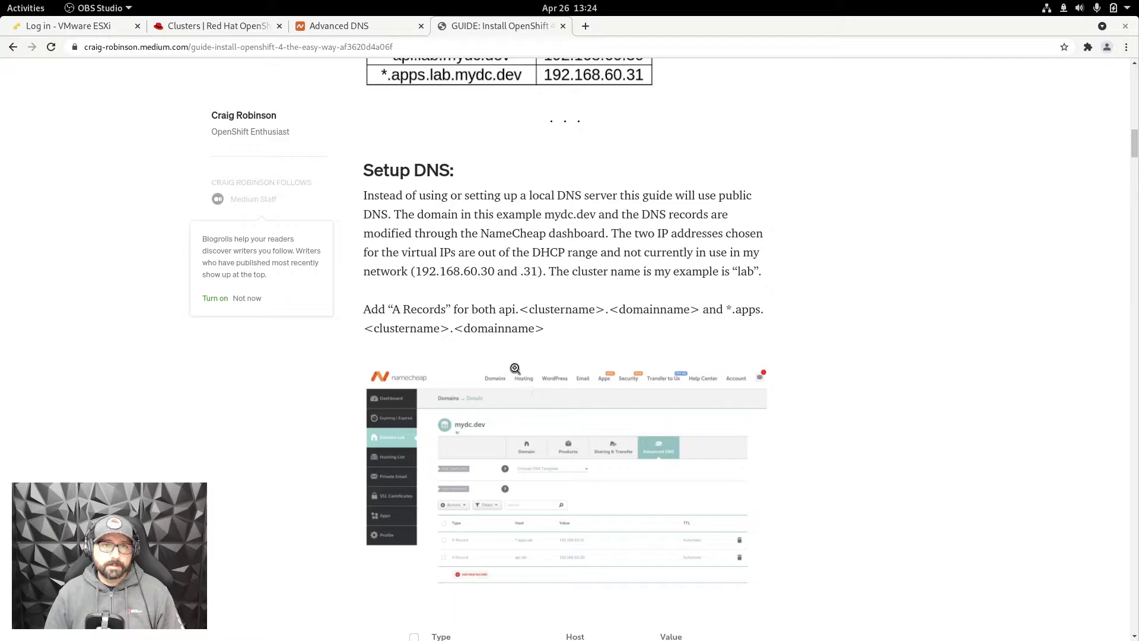
Step: Switch to the Namecheap Advanced DNS page for mydc.dev and save an A record with host *.apps.lab and value 192.168.60.31
left_click(328, 29)
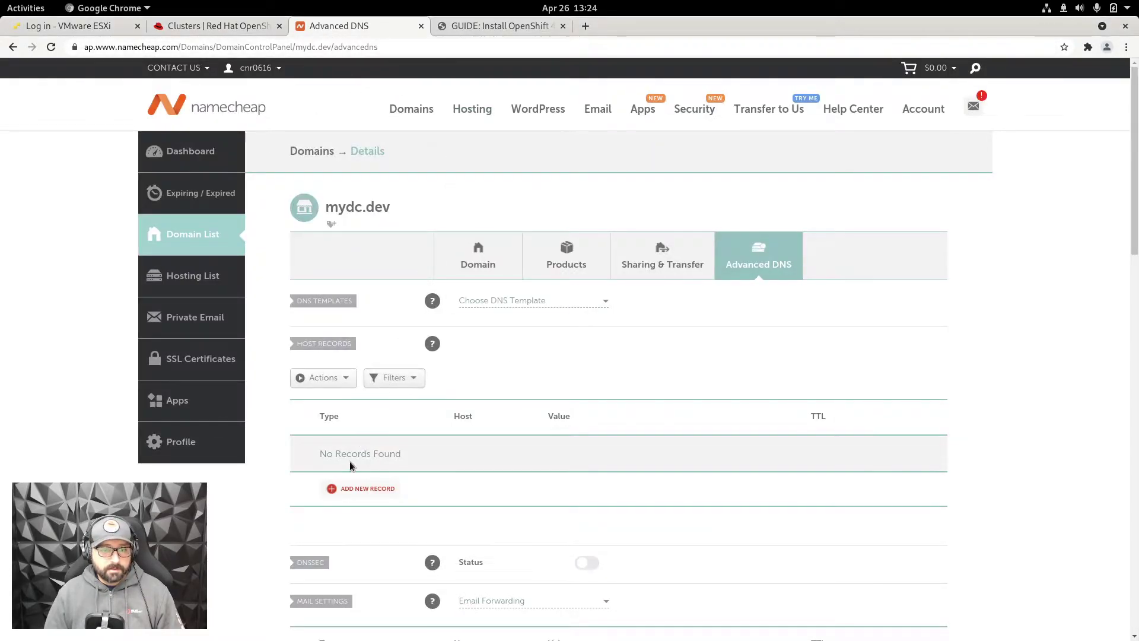
left_click(358, 488)
left_click(389, 230)
left_click(398, 213)
left_click(489, 212)
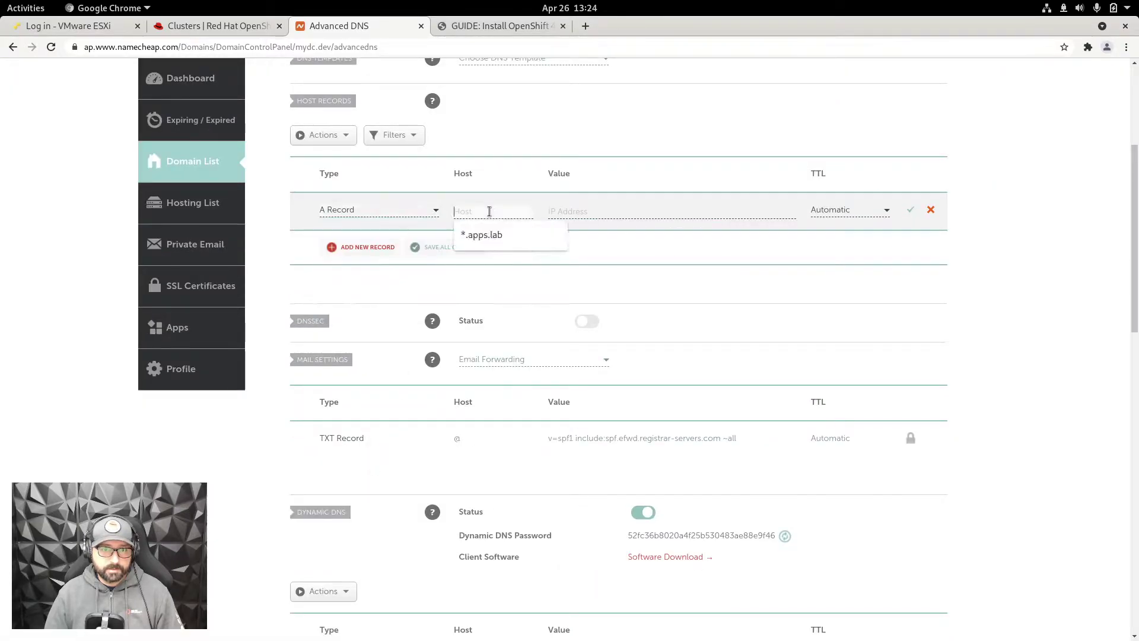
left_click(489, 234)
left_click(593, 208)
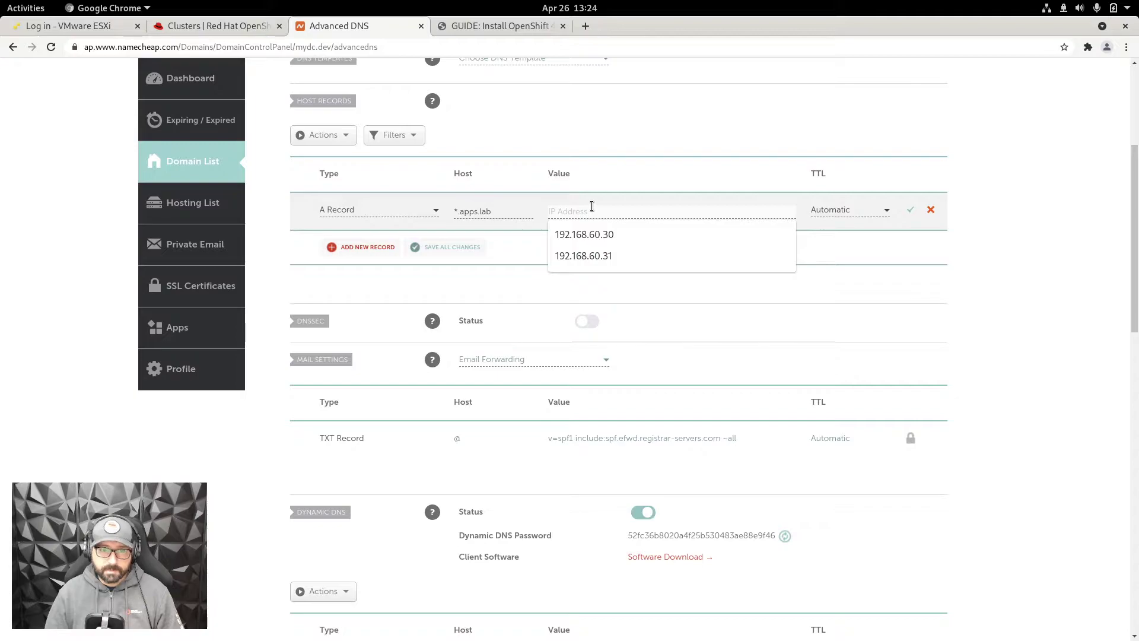
left_click(597, 249)
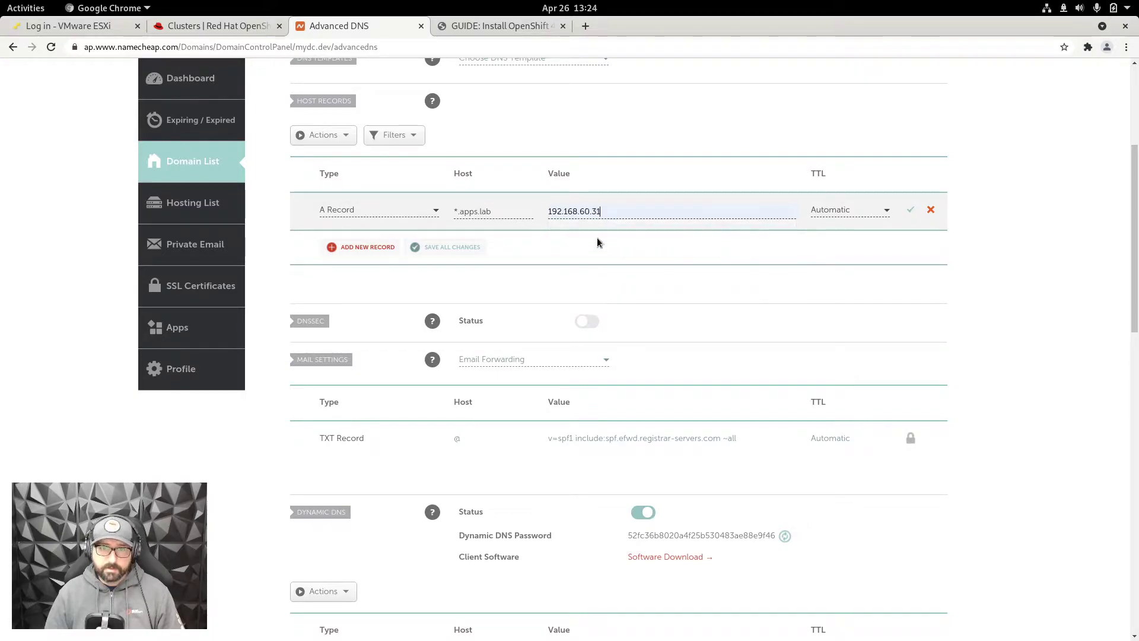
left_click(419, 247)
Step: Add and save a second A record with host api.lab and IP address 192.168.60.30
left_click(350, 247)
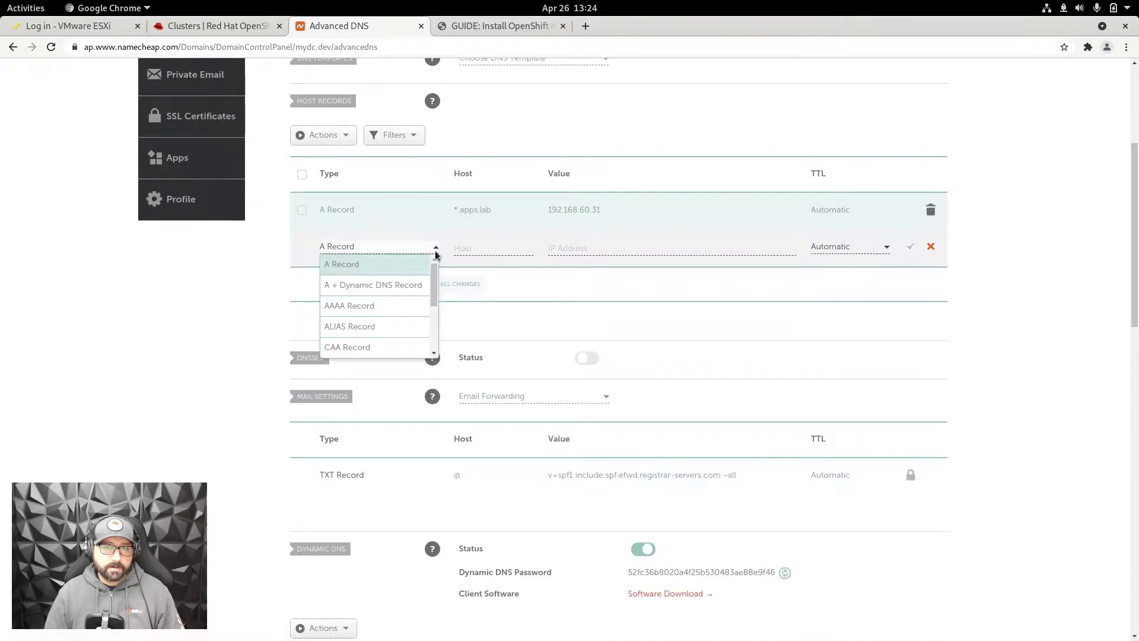
left_click(407, 263)
left_click(458, 248)
type("a")
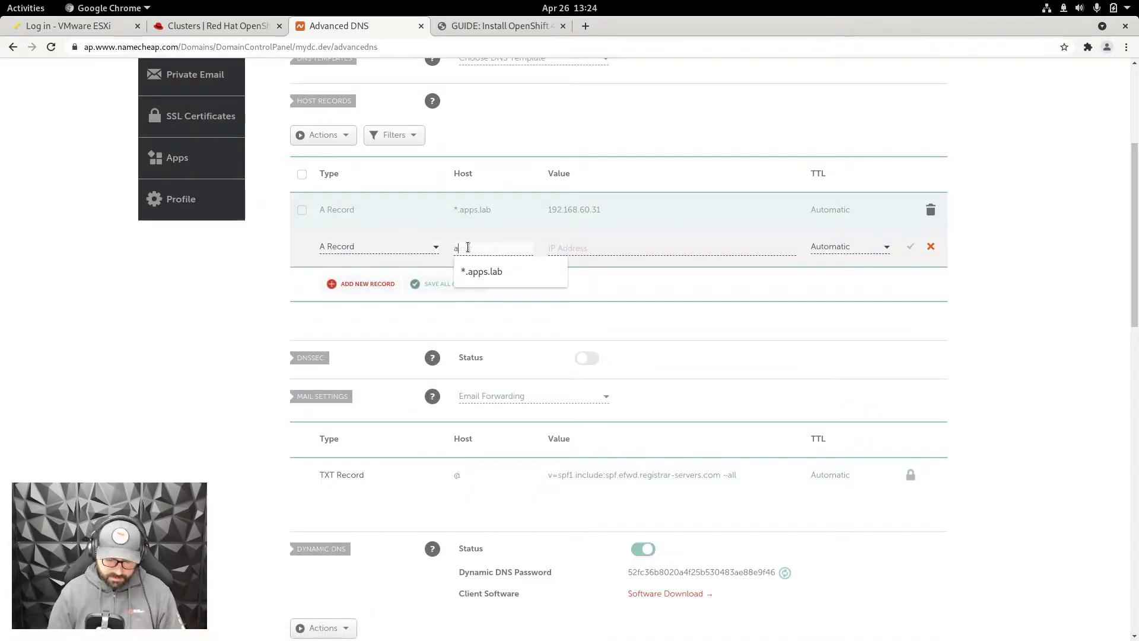
type("pi.lab")
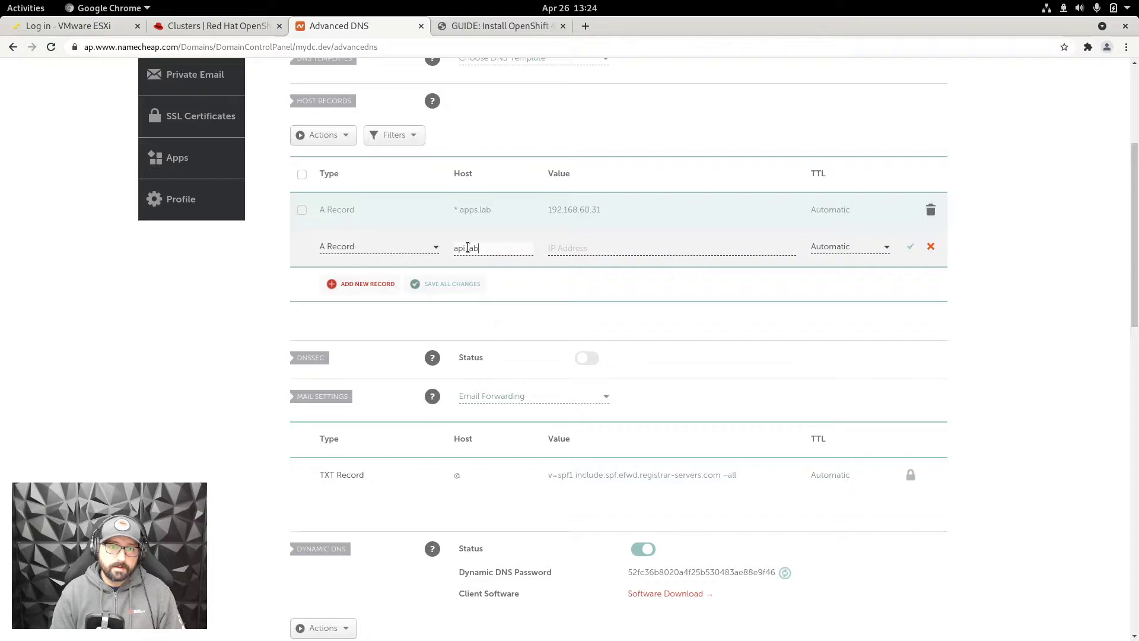
type("192.167")
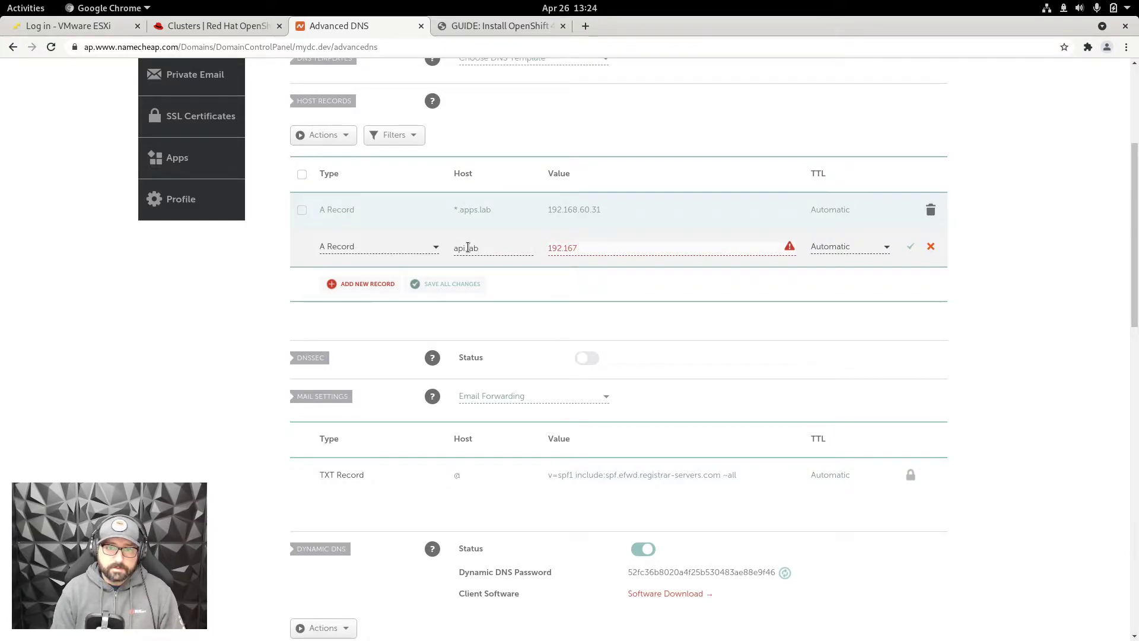
key("BackSpace")
type("8.6")
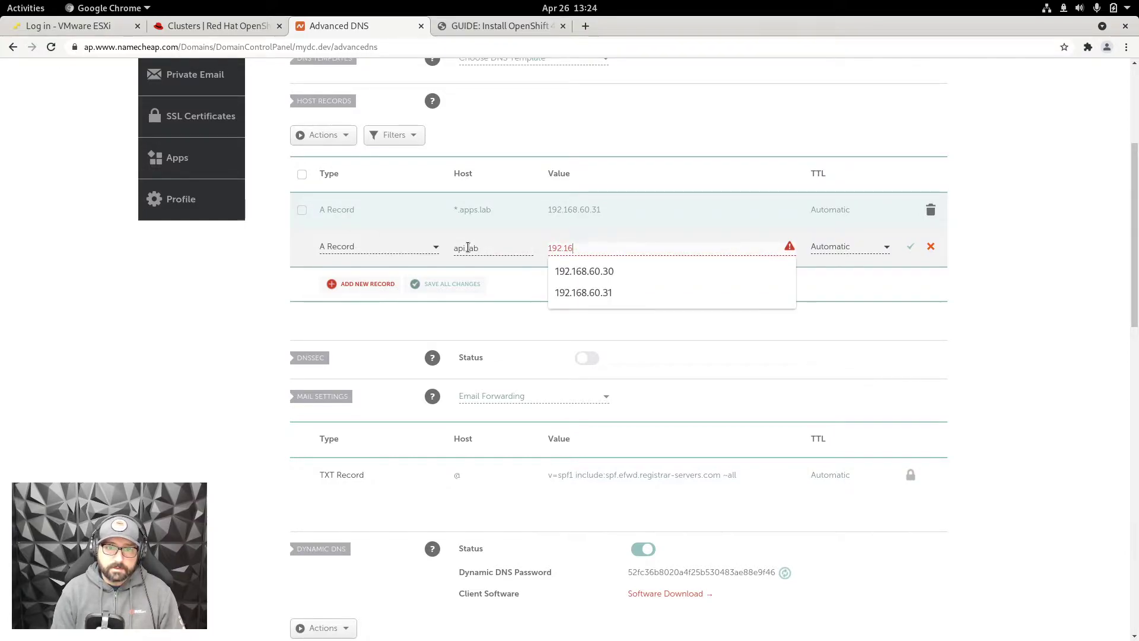
type("0.30")
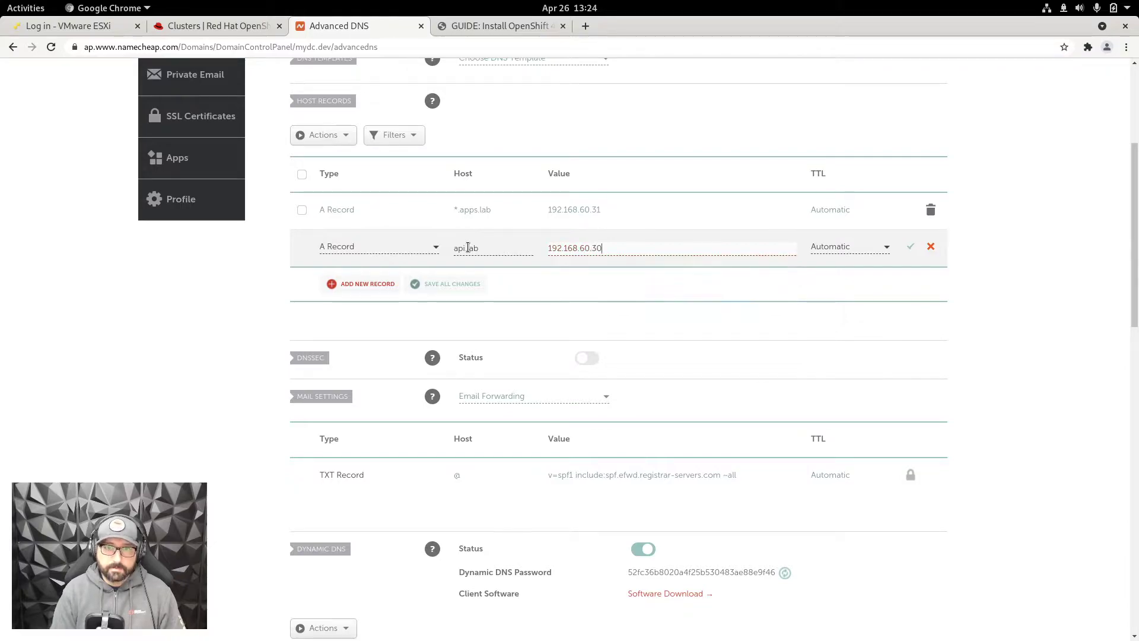
left_click(909, 247)
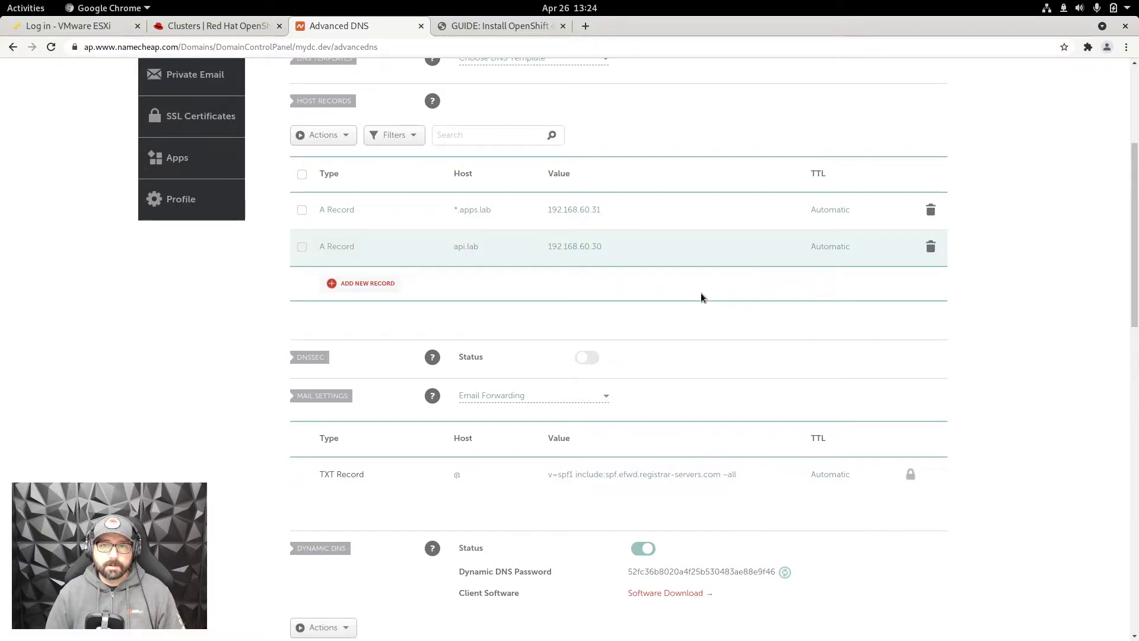
Step: Return to the guide and review the clustername and domainname parts of the A records and the cloud.redhat.com login section
left_click(503, 25)
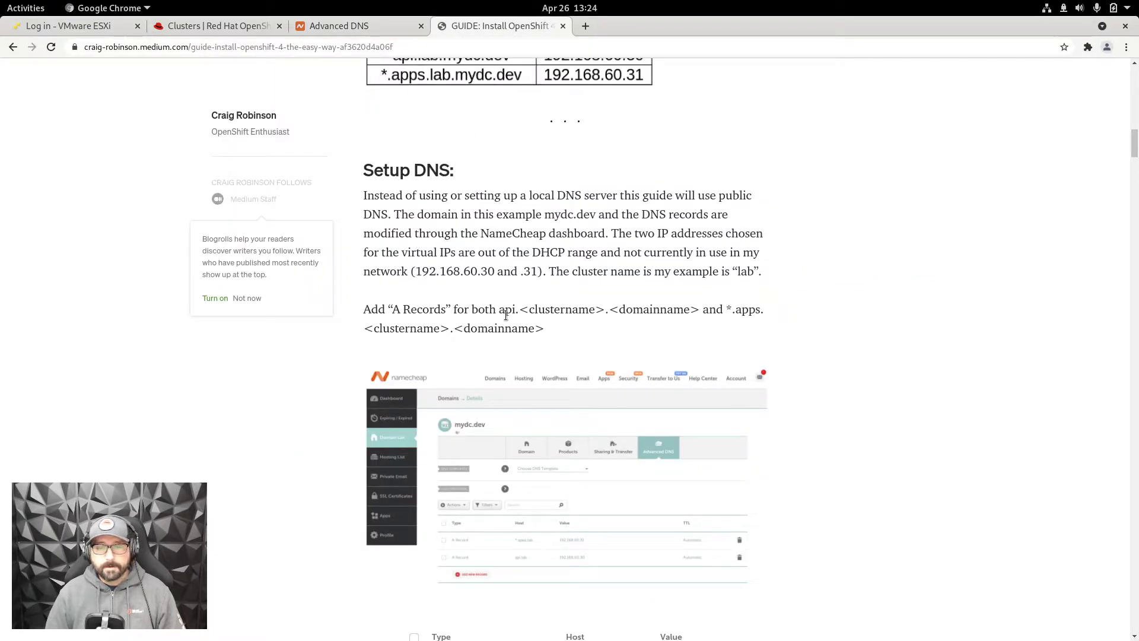
left_click_drag(522, 309, 696, 307)
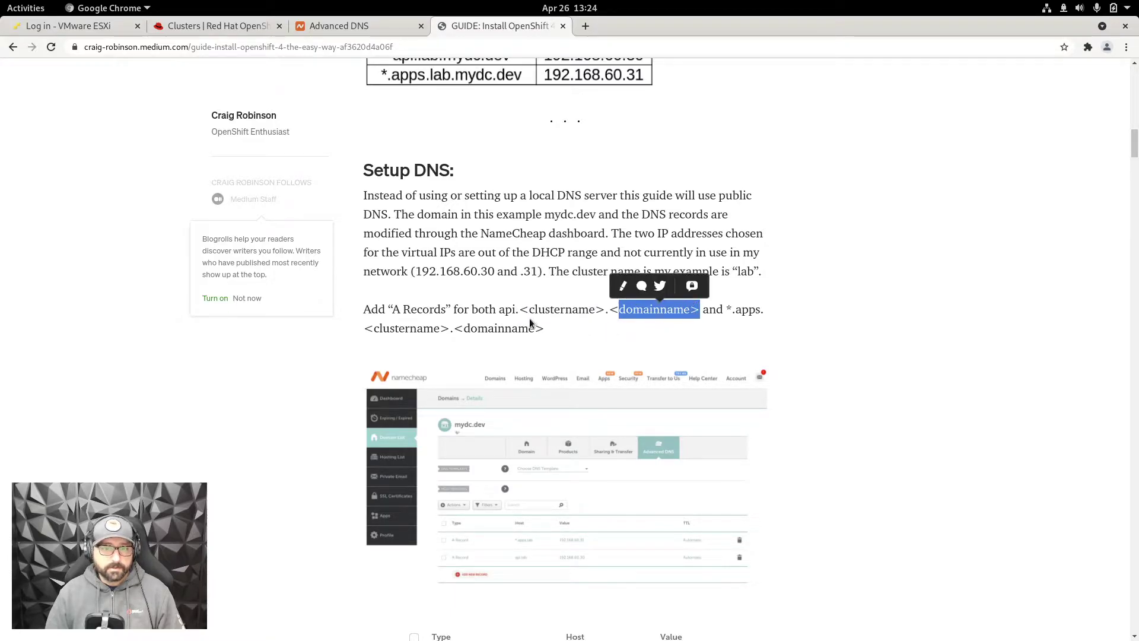
left_click_drag(519, 309, 605, 303)
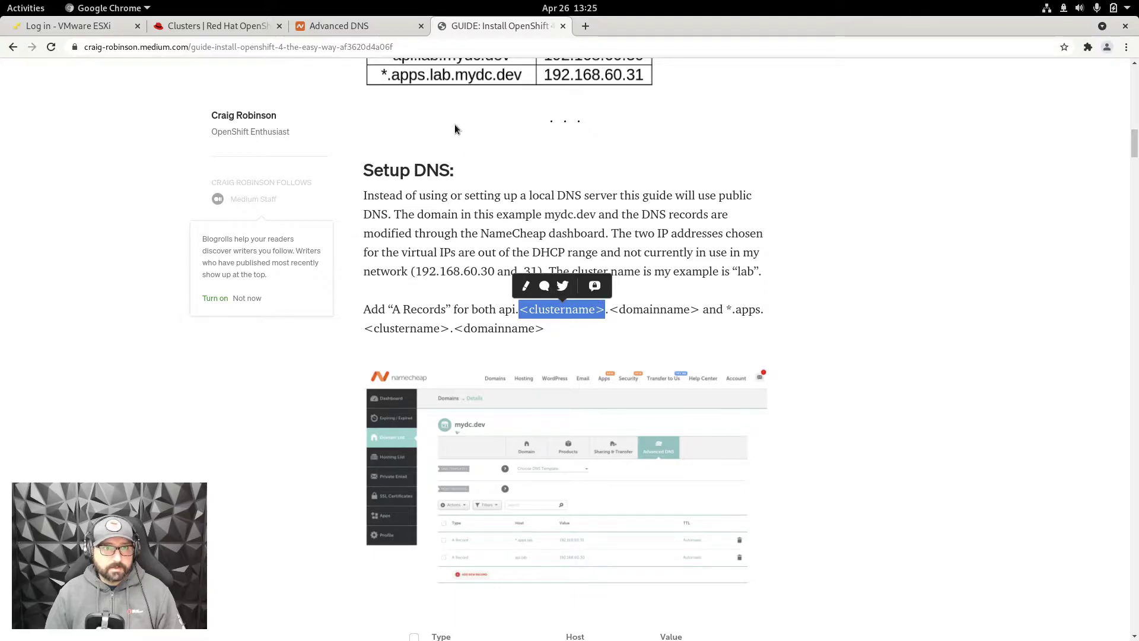
scroll(416, 238, "down", 8)
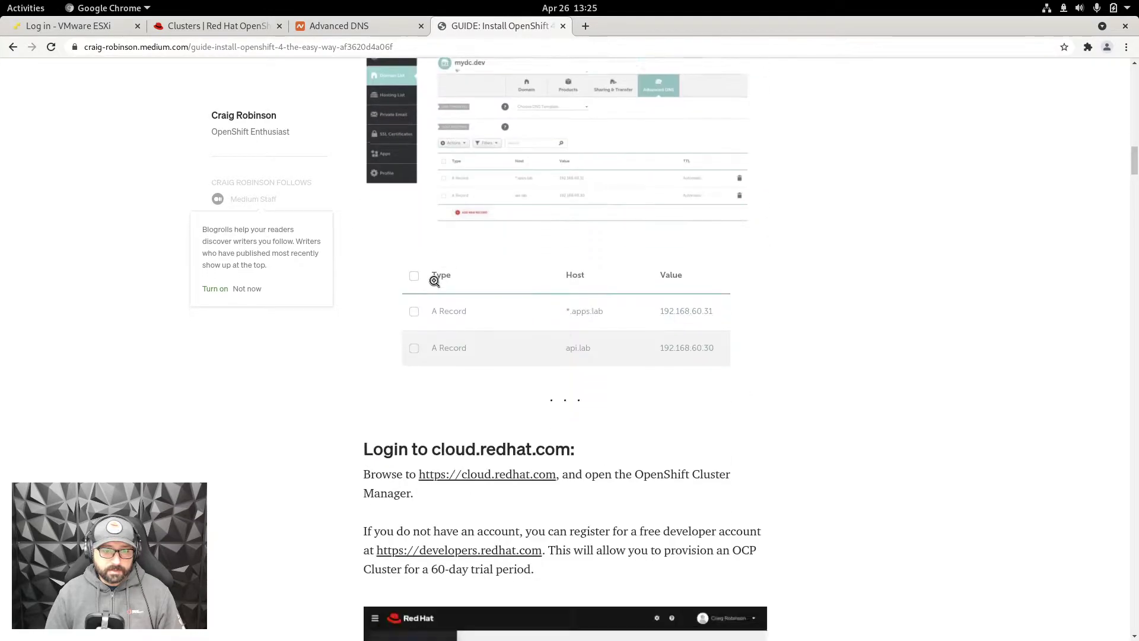
scroll(430, 286, "down", 1)
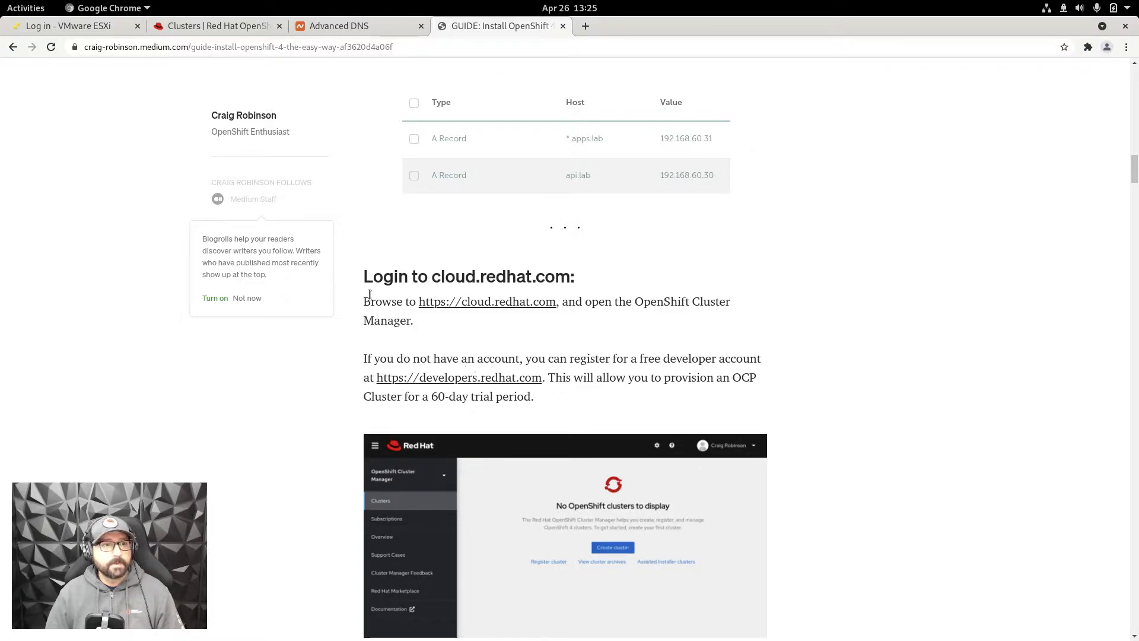
Step: Switch to the Red Hat OpenShift Cluster Manager and start a new datacenter cluster with the Assisted Installer
left_click(235, 24)
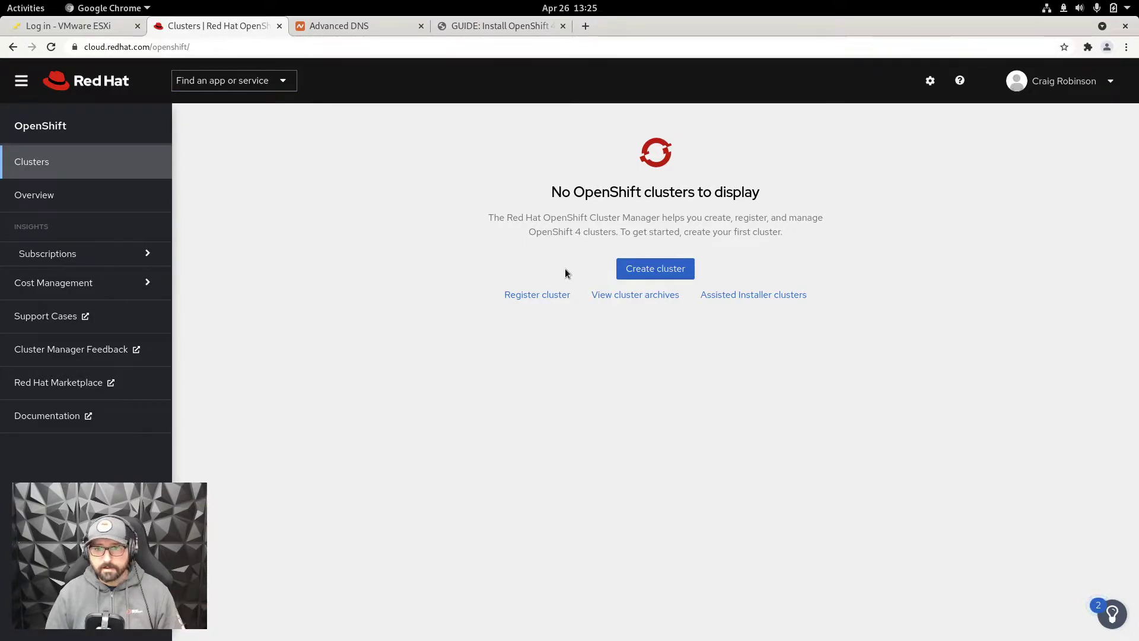
left_click(643, 272)
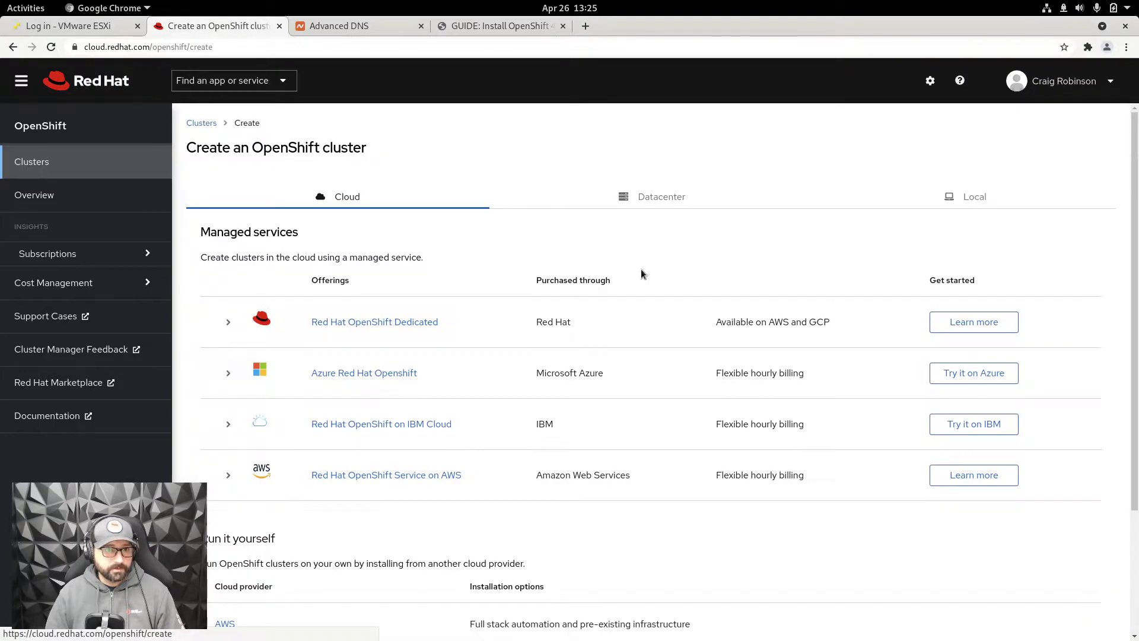
left_click(647, 203)
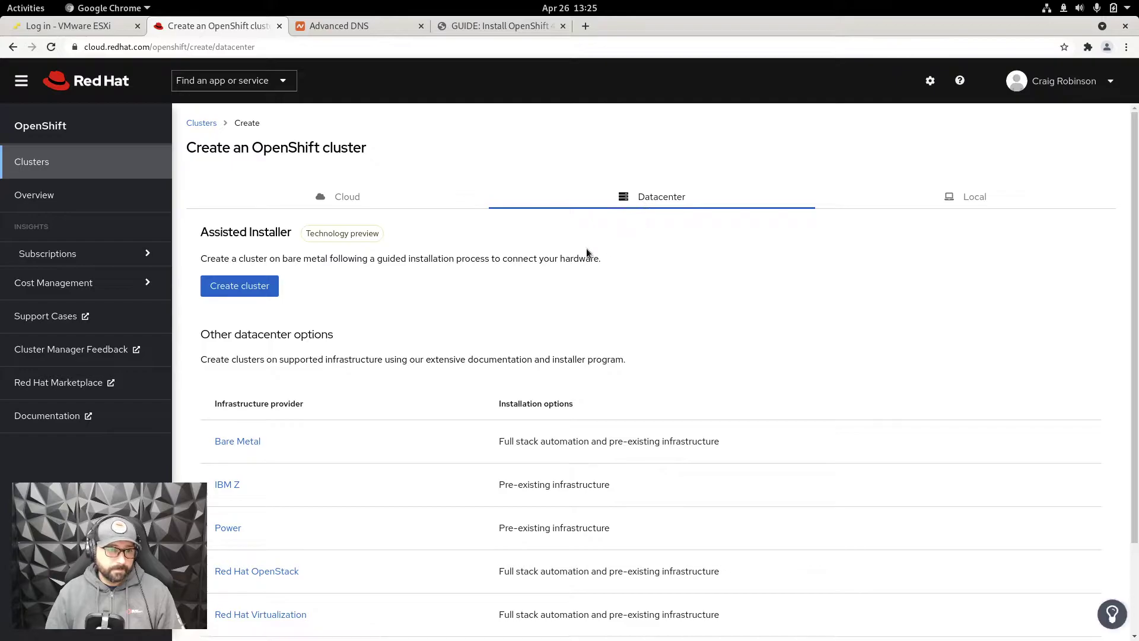
left_click_drag(200, 238, 274, 230)
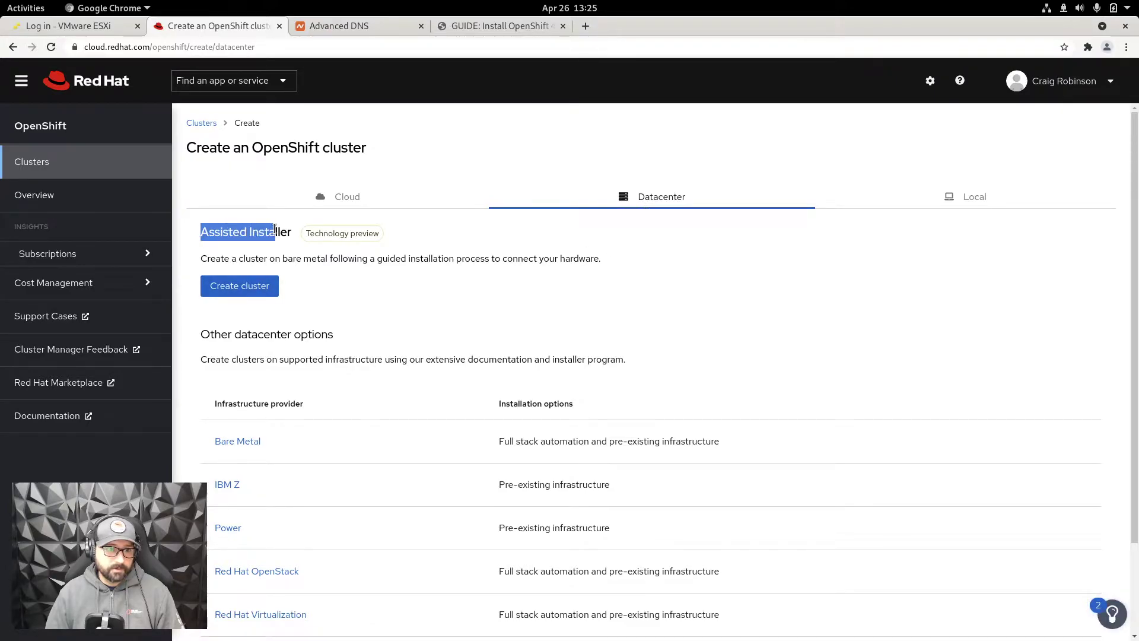
left_click(249, 289)
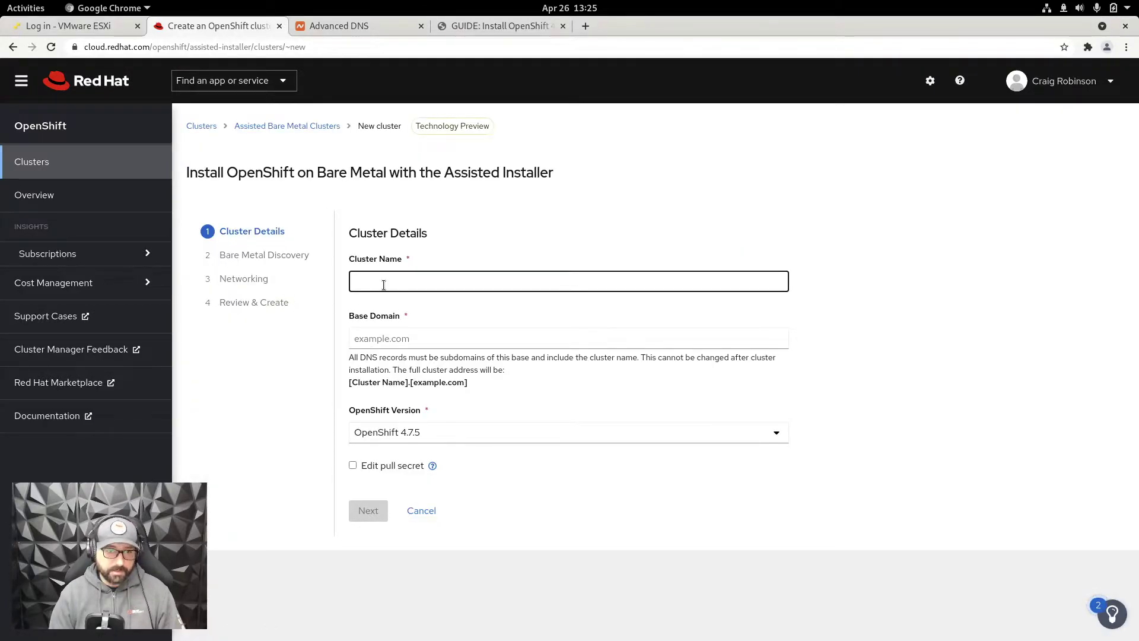
Step: Name the cluster lab, set its base domain to mydc.dev, and proceed to Bare Metal Discovery
type("lab")
key("Tab")
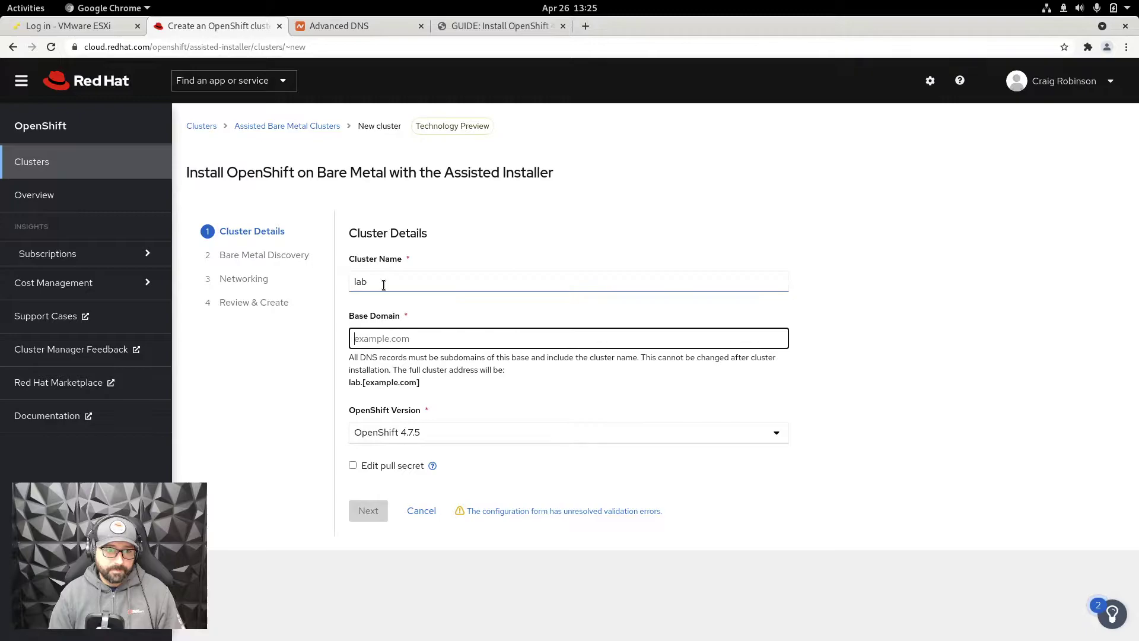
type("m")
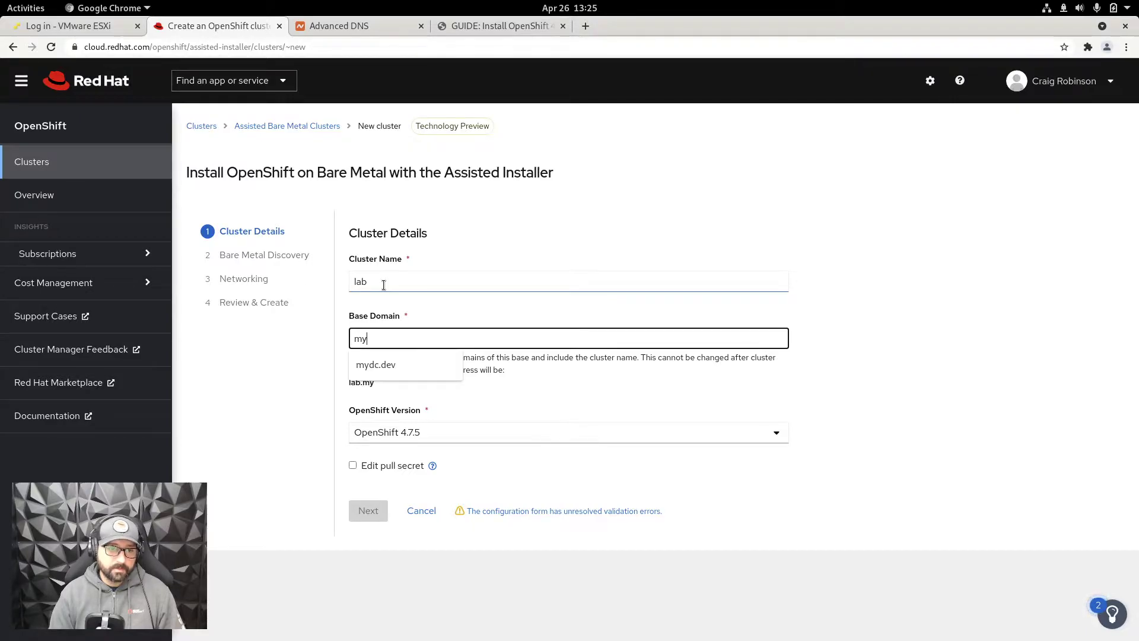
type("y")
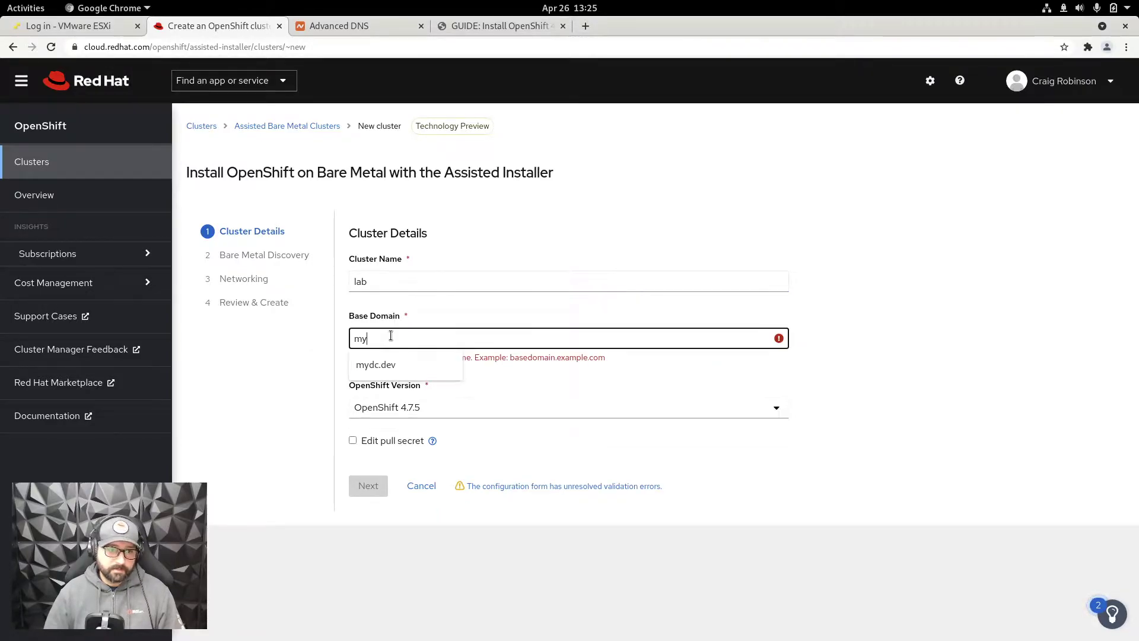
left_click(393, 363)
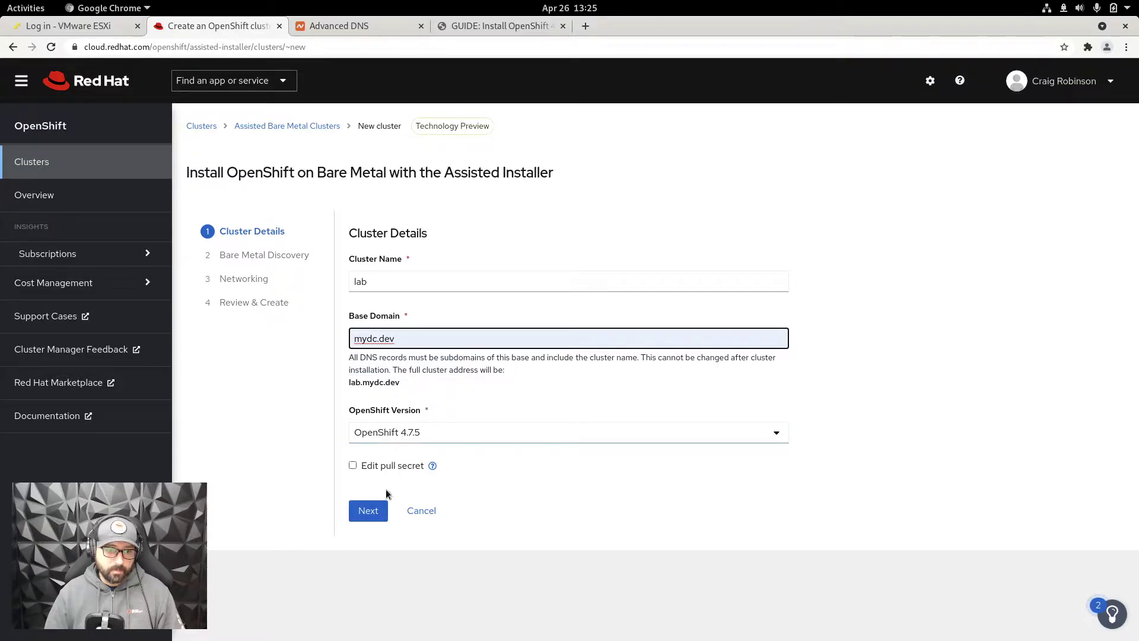
left_click(377, 513)
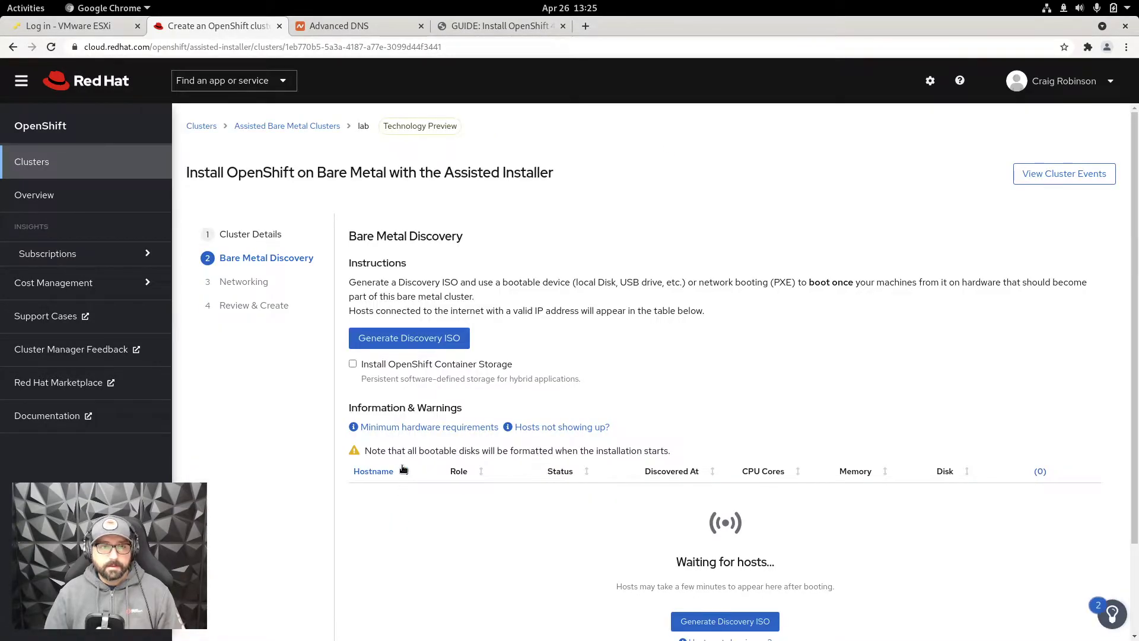
Step: Begin generating the discovery ISO, and in the Tilix terminal create an SSH key pair with ssh-keygen, accepting the default file and no passphrase
left_click(406, 339)
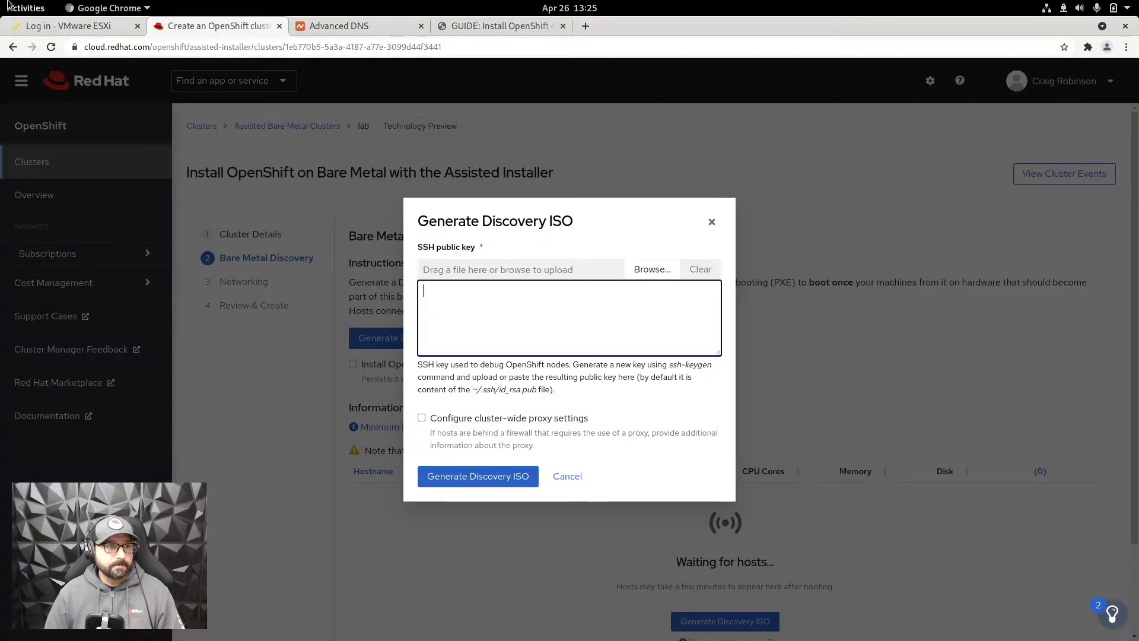
mouse_move(2, 3)
left_click(31, 347)
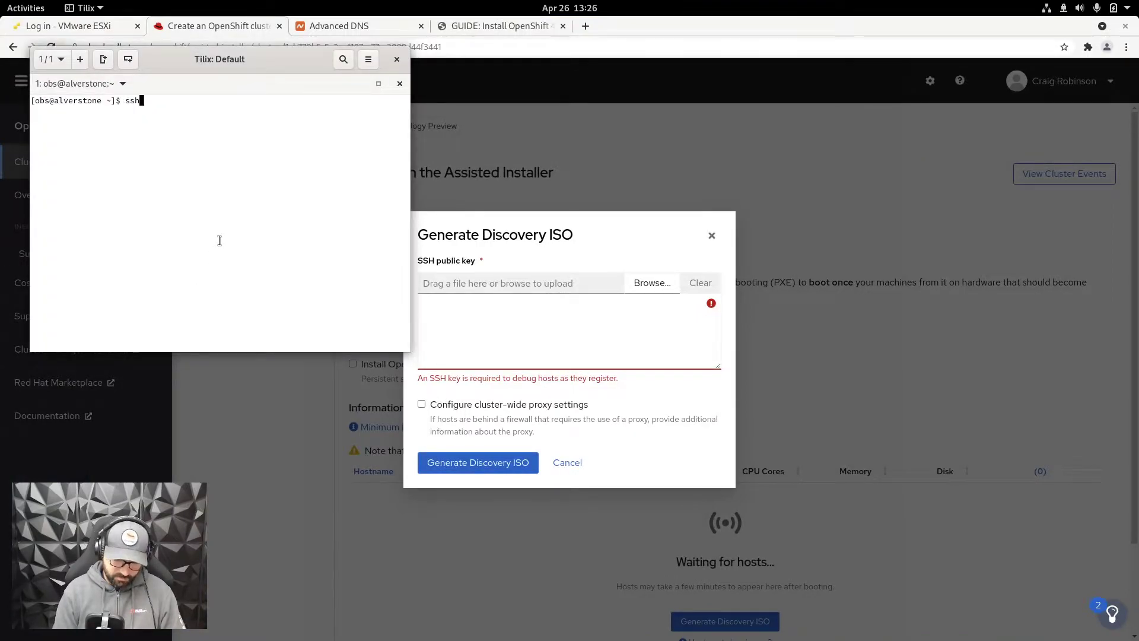
type("ssh-")
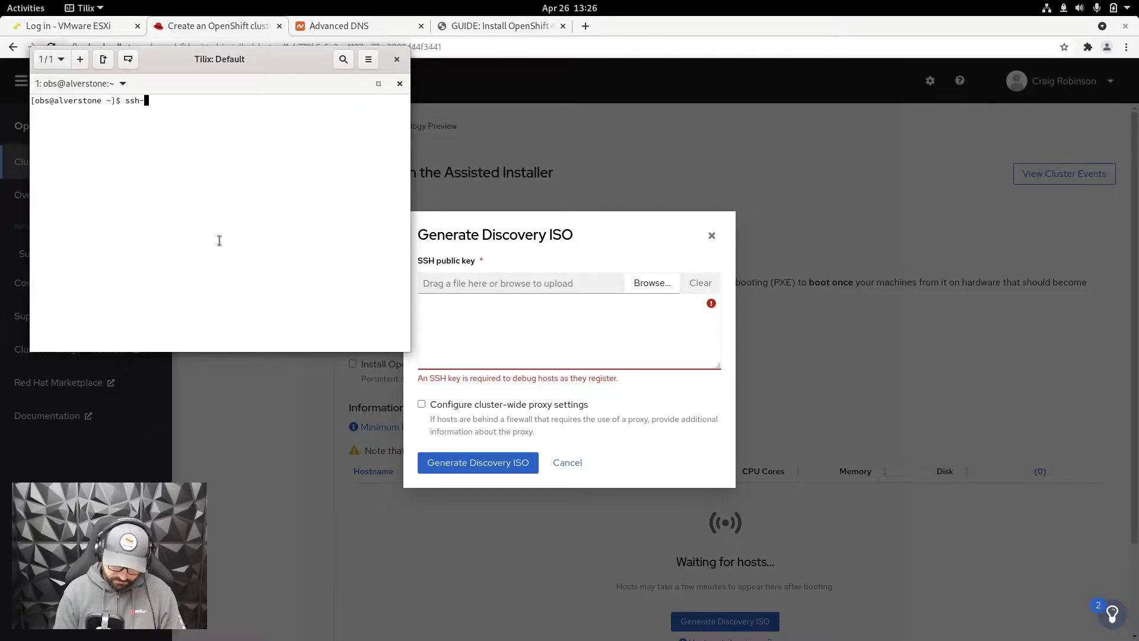
type("gen")
key("Return")
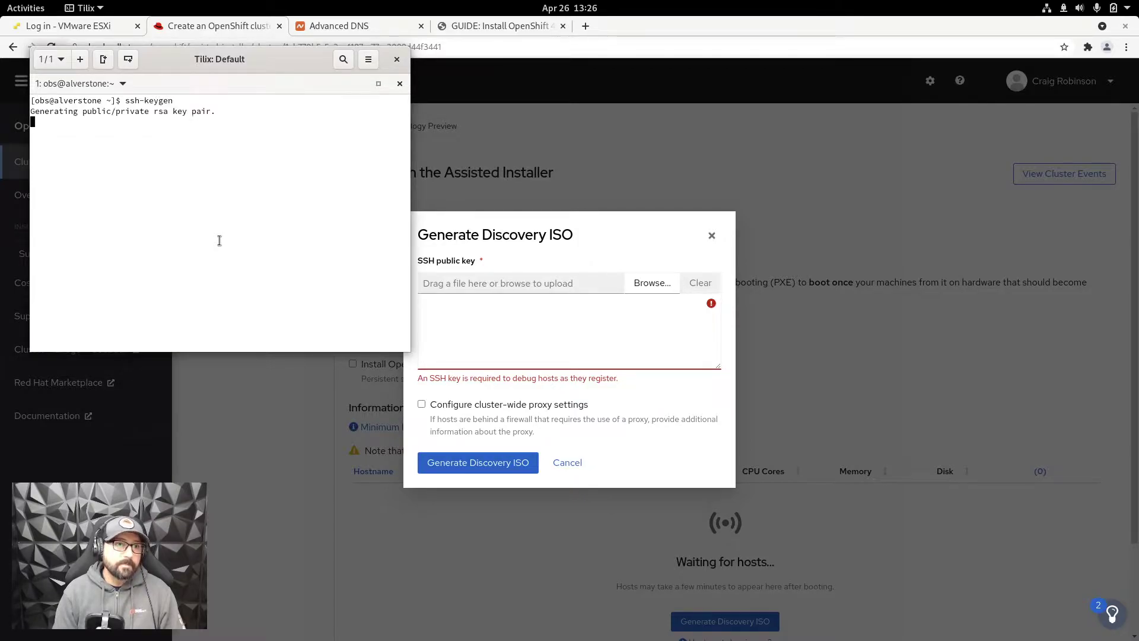
key("Return")
key("Return")
key("Return")
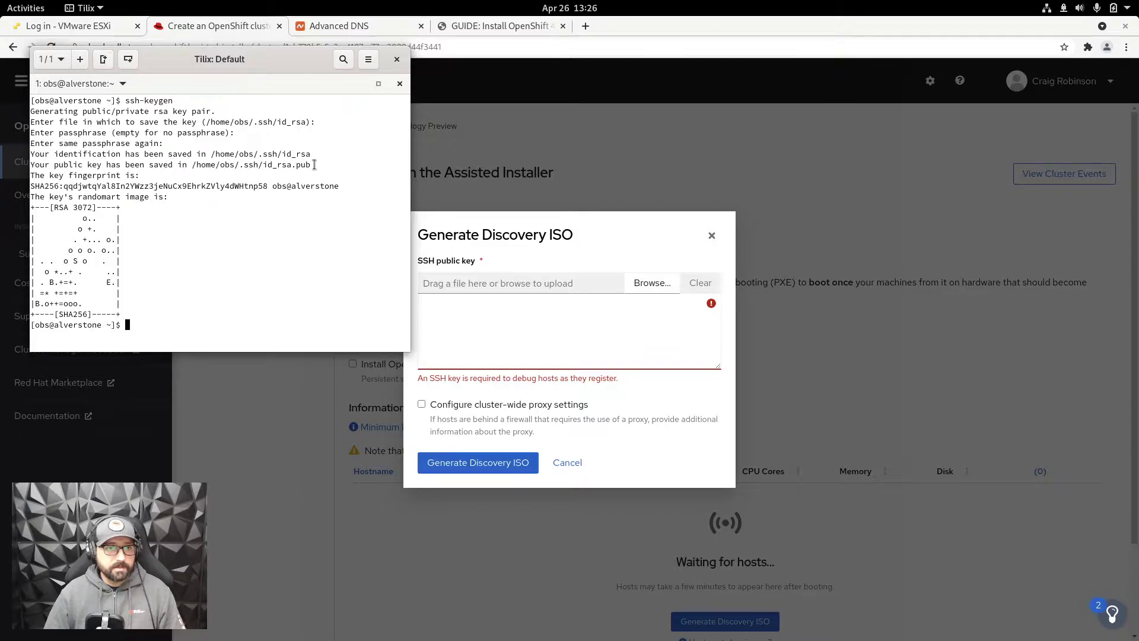
Step: Print the contents of .ssh/id_rsa.pub in the terminal and copy the complete public key
left_click_drag(315, 165, 276, 169)
left_click(263, 170)
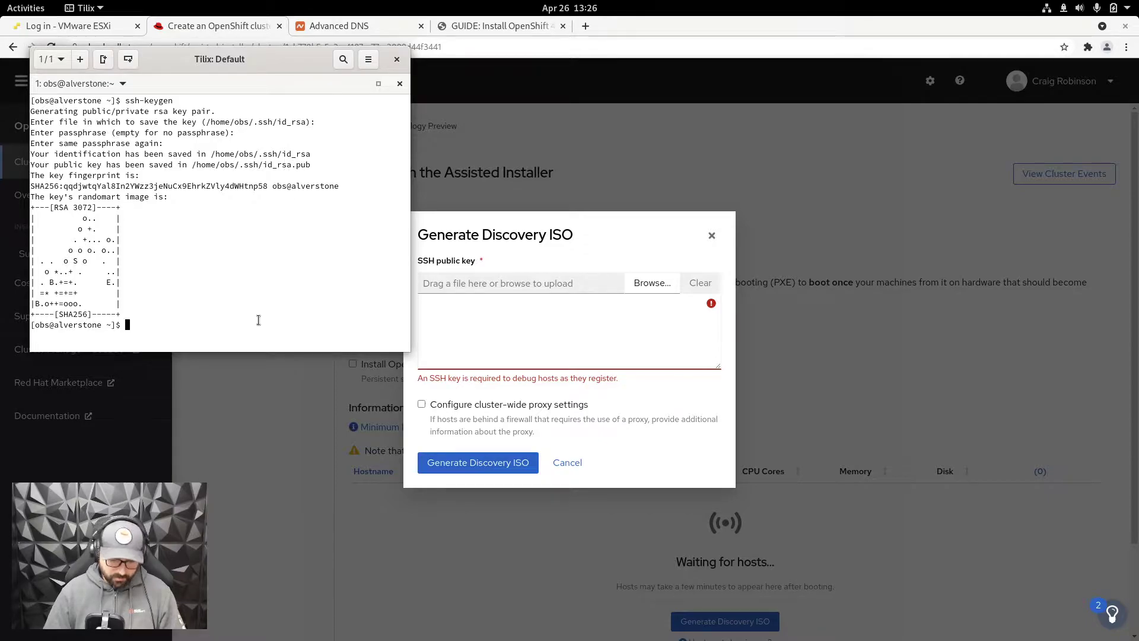
type("cat .ssh/id_rsa.pub")
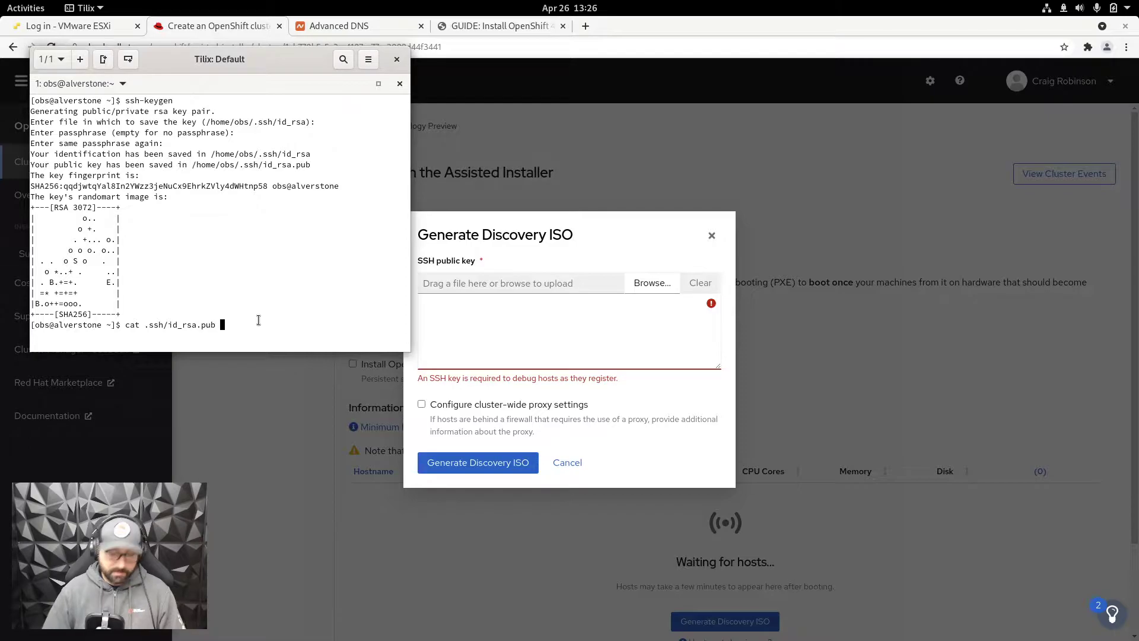
key("Return")
left_click_drag(31, 260, 70, 336)
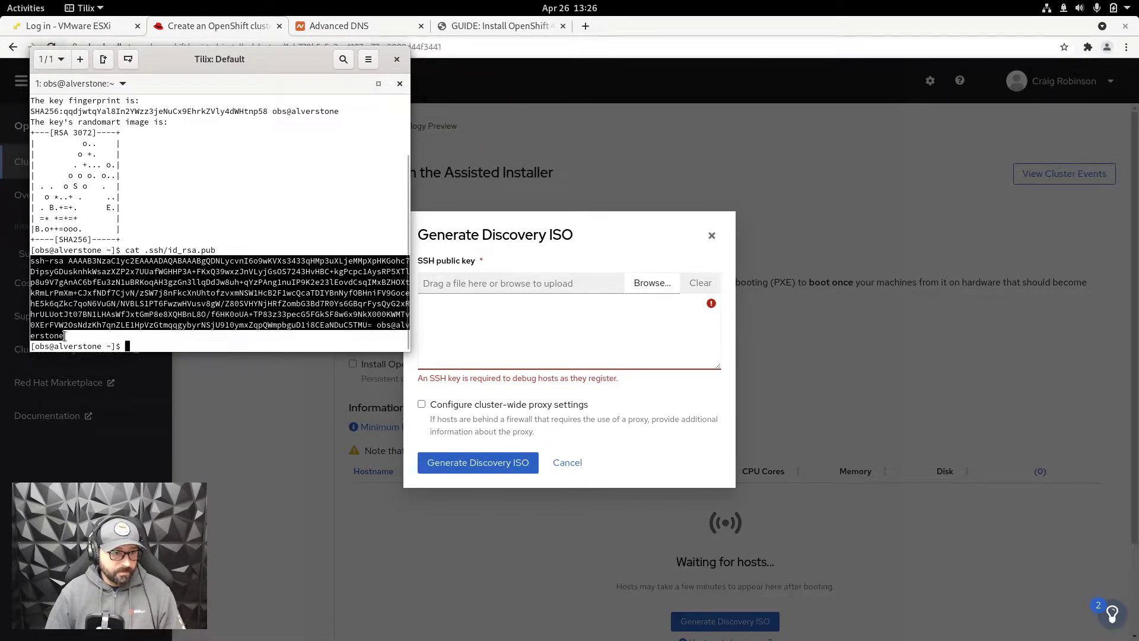
right_click(65, 323)
left_click(67, 240)
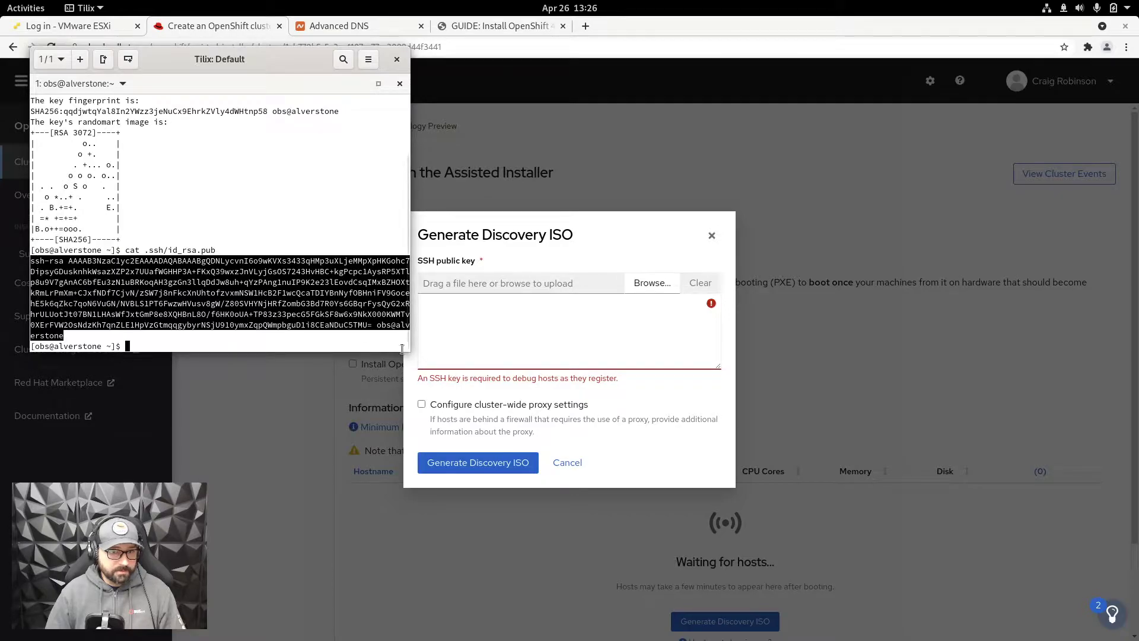
Step: Paste the SSH public key into the discovery ISO form, then generate and download the ISO
left_click(481, 359)
key("ctrl+v")
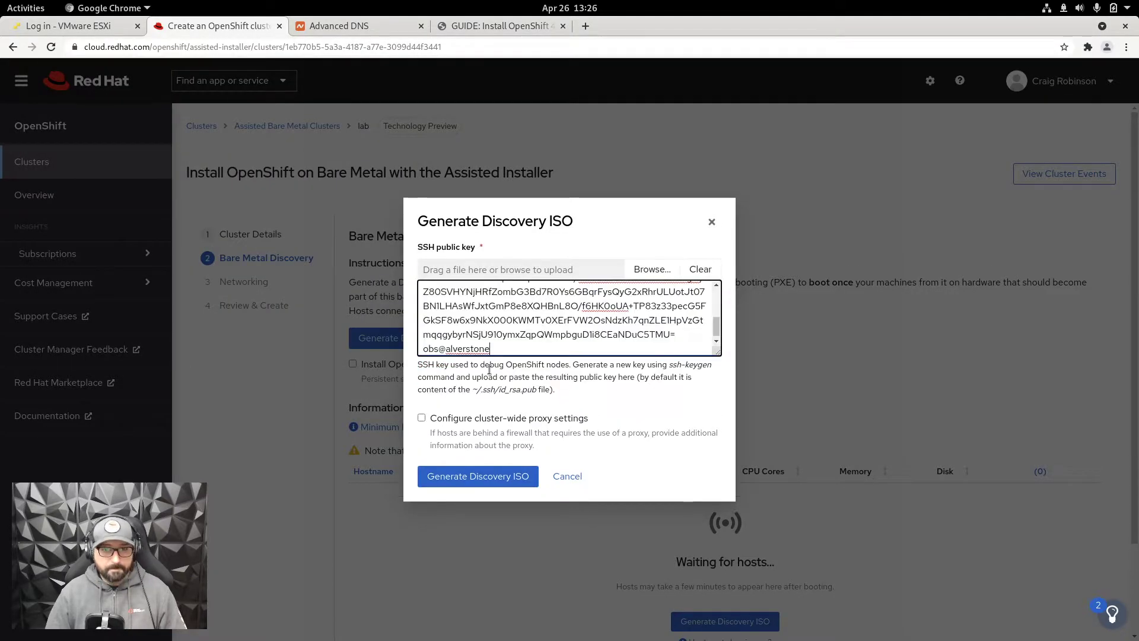
left_click(486, 476)
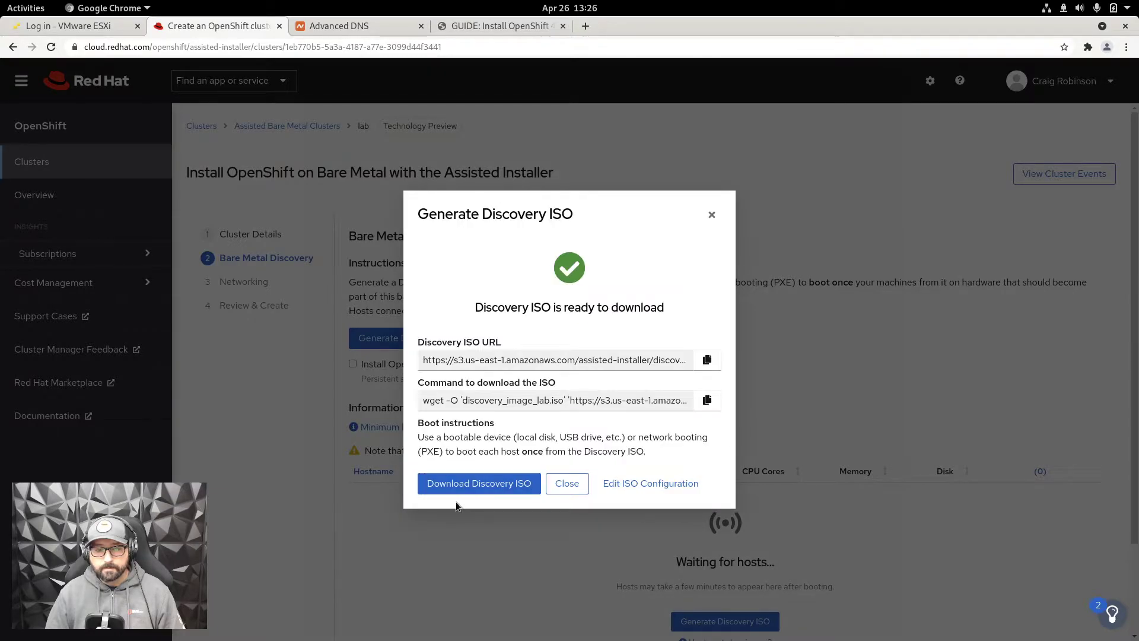
left_click(444, 485)
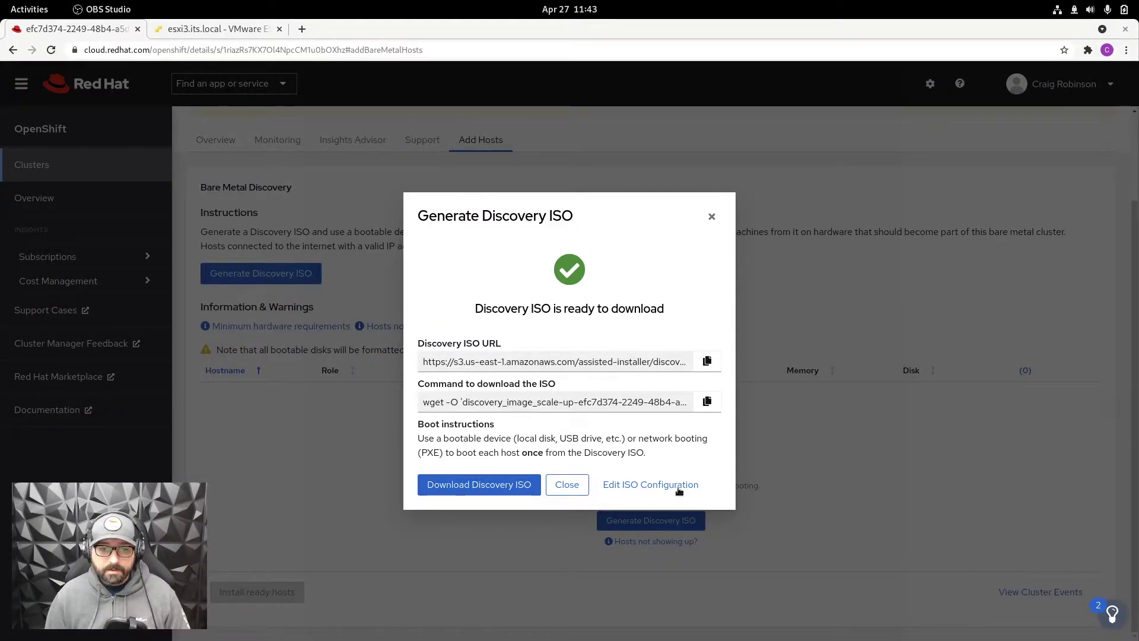
Step: Switch to VMware ESXi and upload the discovery ISO to the OCP folder of the SynologyISOs datastore
left_click(235, 30)
left_click(260, 121)
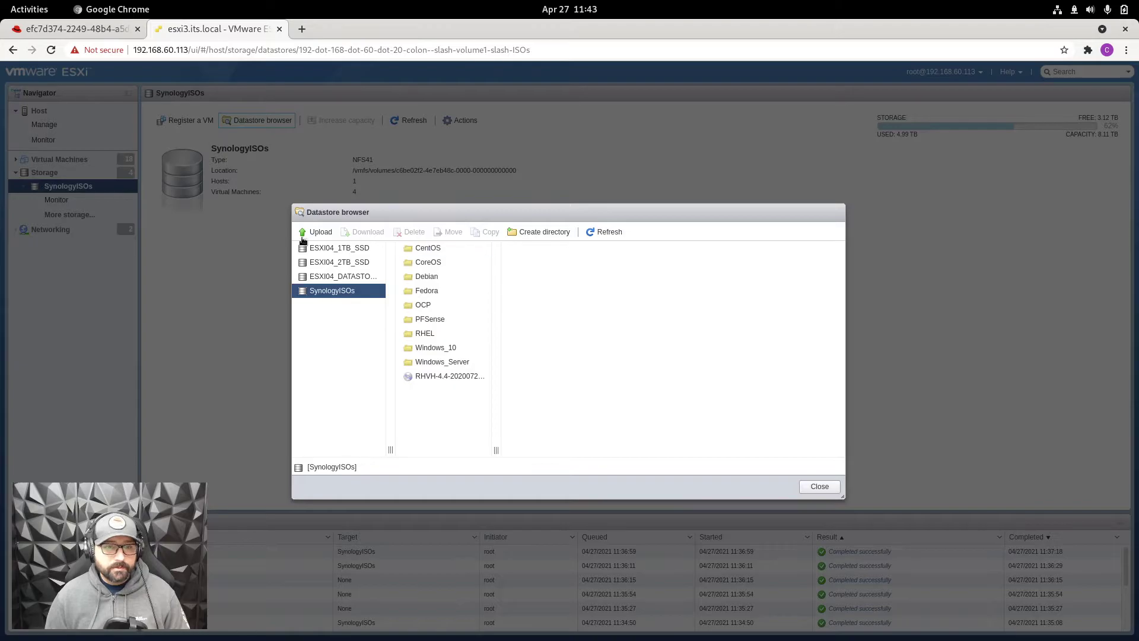
left_click(314, 234)
double_click(410, 130)
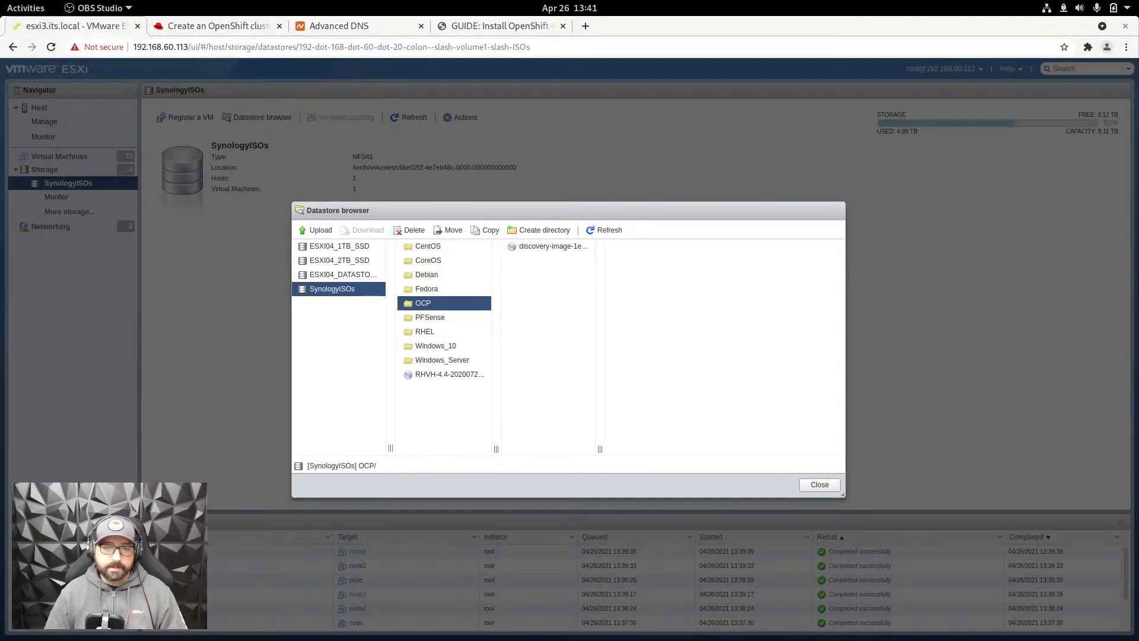
left_click(819, 485)
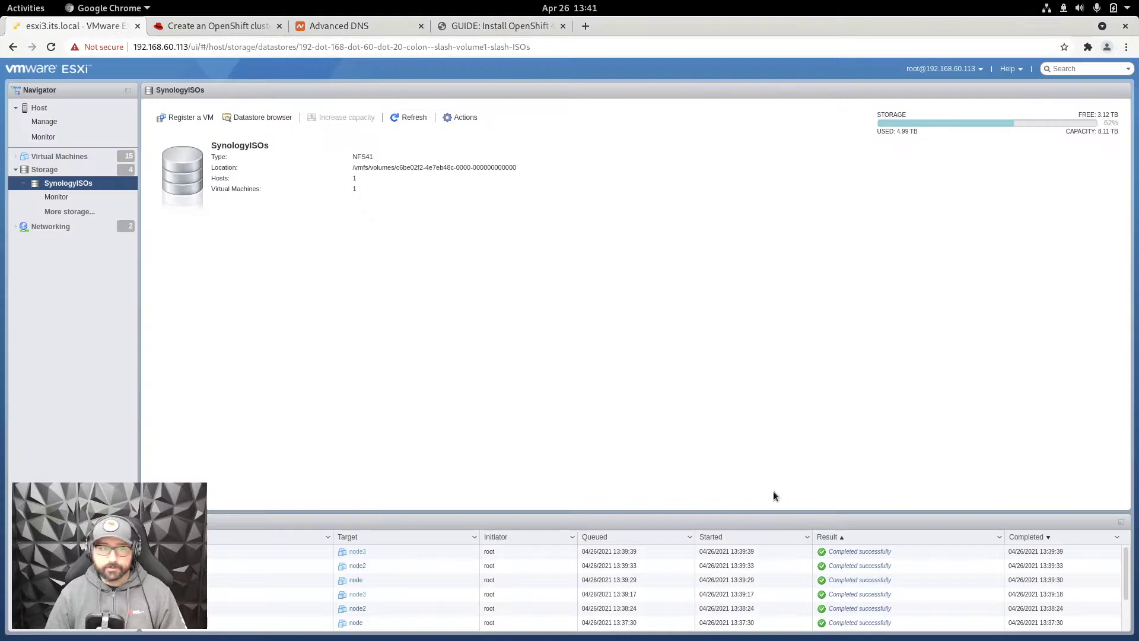
Step: Start creating a new virtual machine on the ESXi host and name it node1
left_click(71, 157)
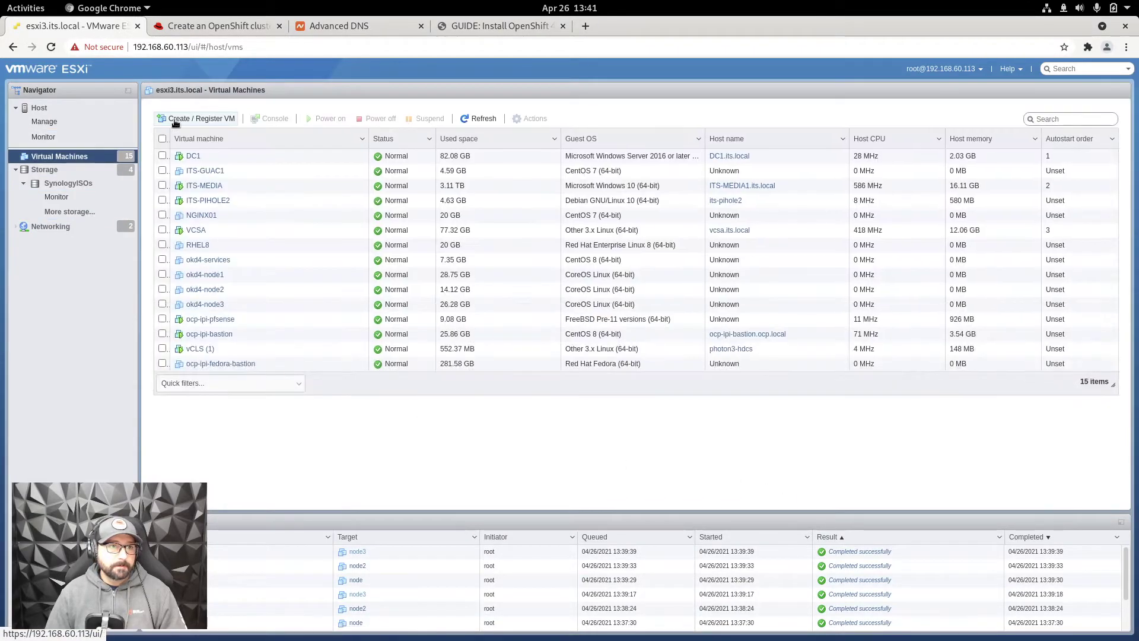
left_click(196, 118)
left_click(722, 512)
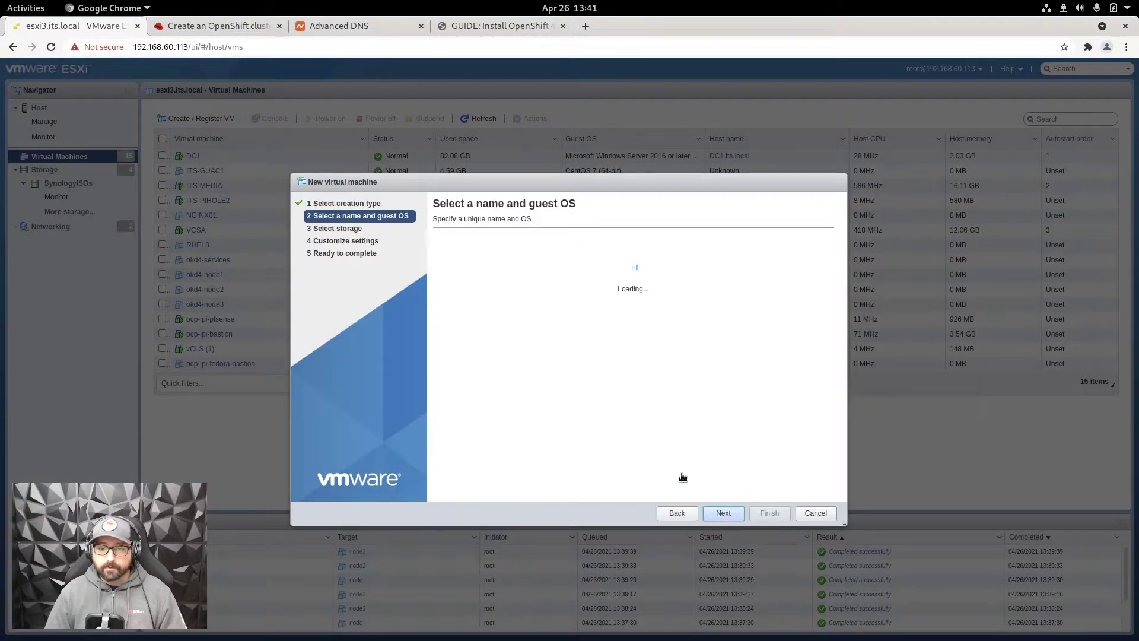
left_click(522, 259)
type("node")
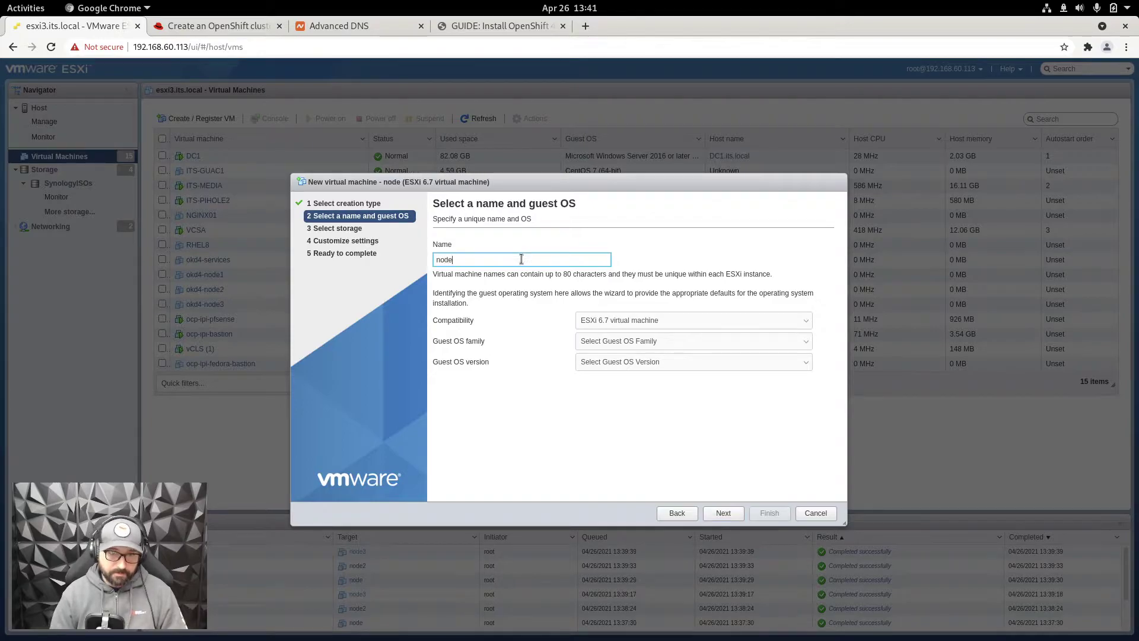
type("1")
key("Tab")
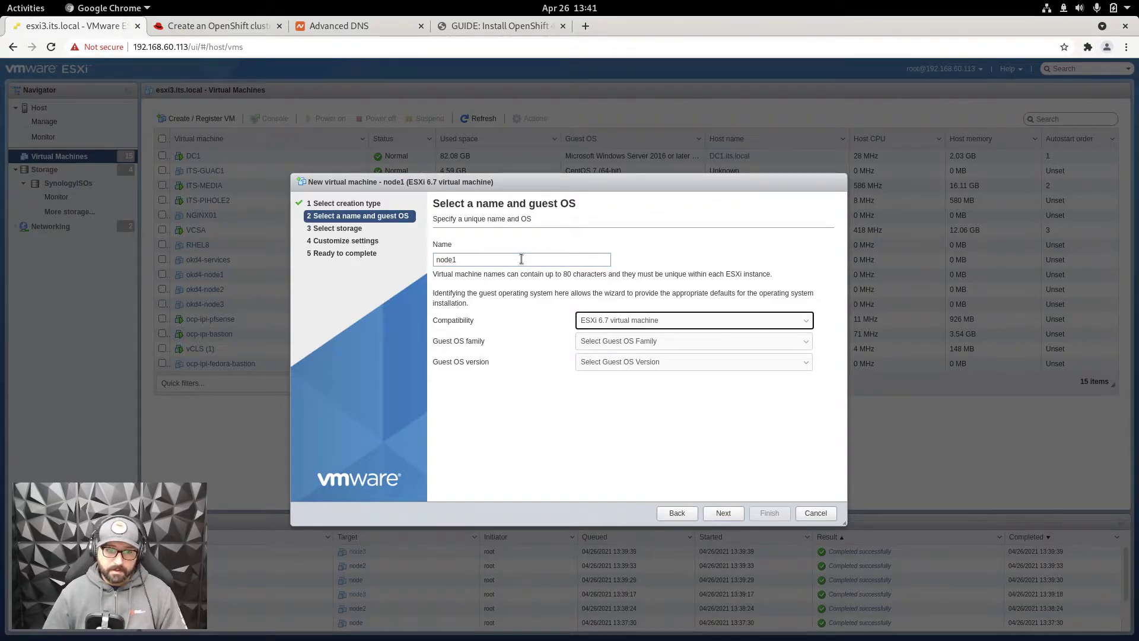
Step: Set ESXi 6.5 compatibility and the Linux guest OS CoreOS Linux (64-bit) for node1, and store it on ESXI04_2TB_SSD
left_click(637, 320)
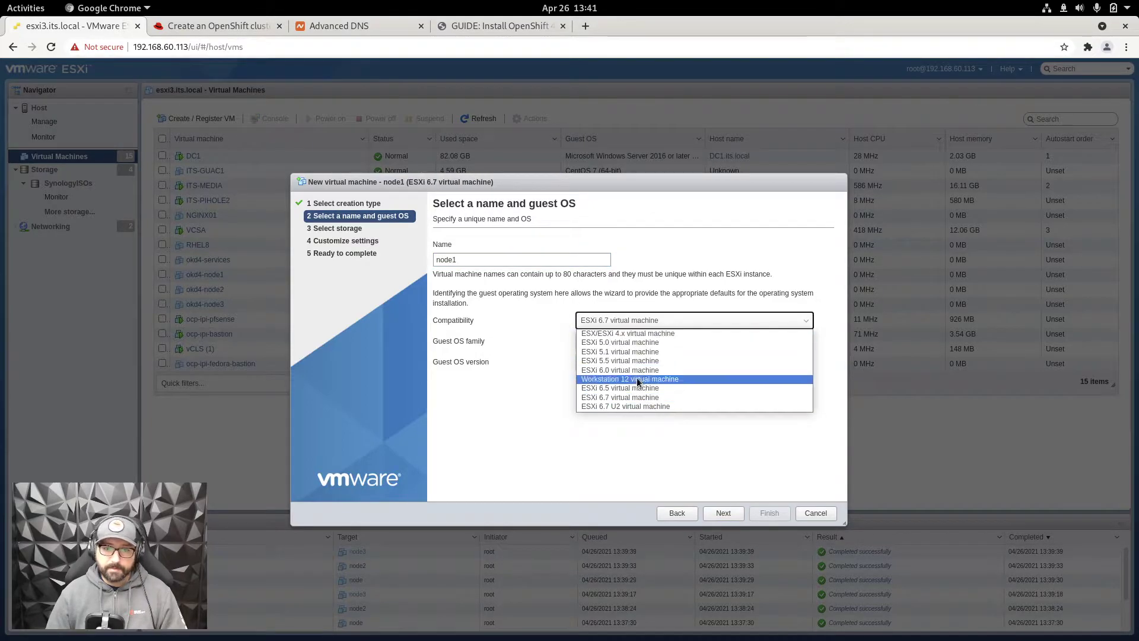
left_click(635, 391)
left_click(632, 341)
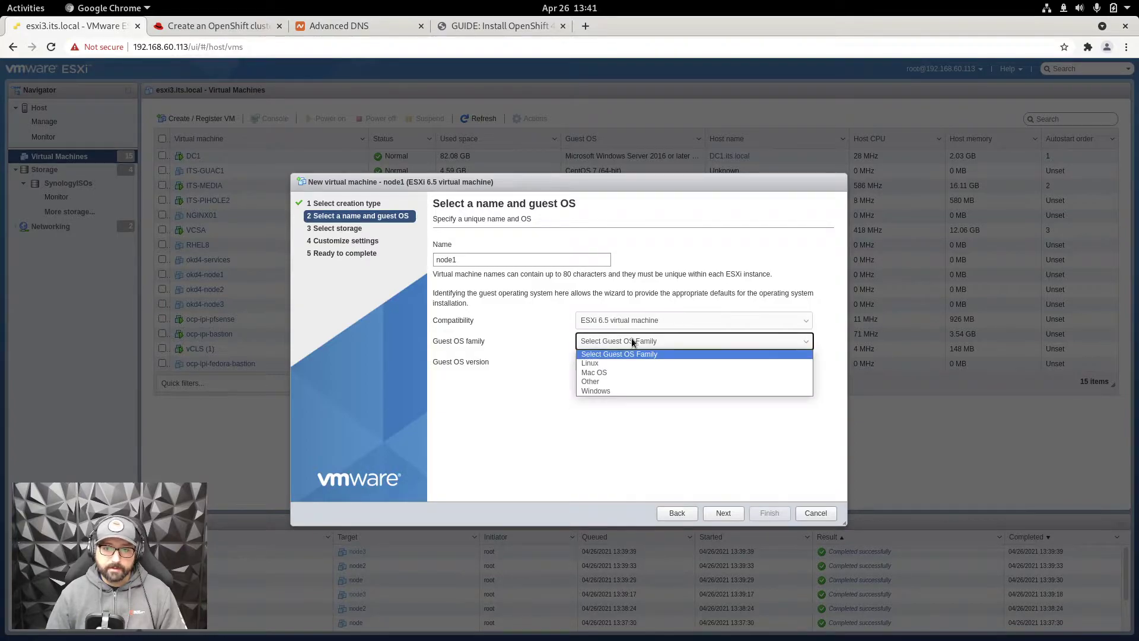
left_click(622, 364)
left_click(622, 363)
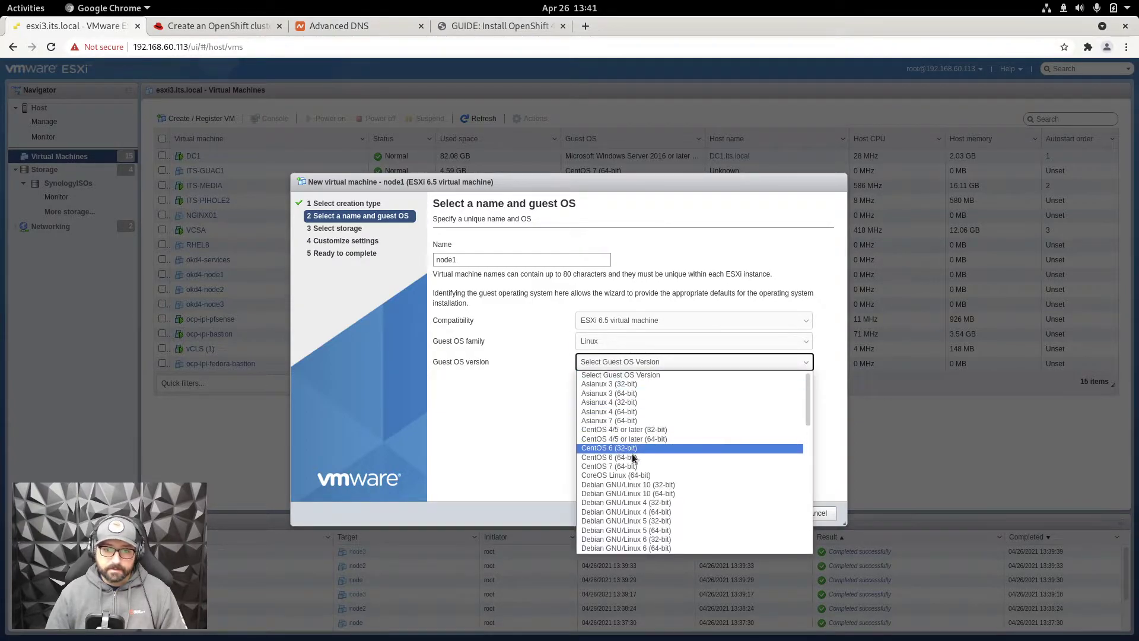
left_click(639, 474)
left_click(736, 519)
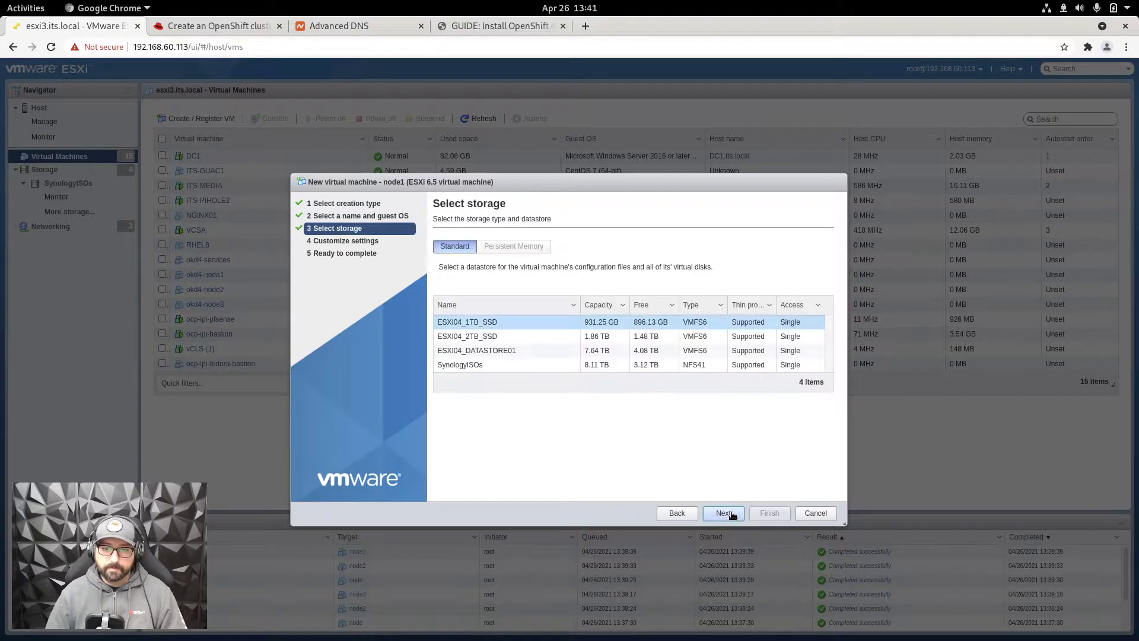
left_click(564, 335)
left_click(741, 519)
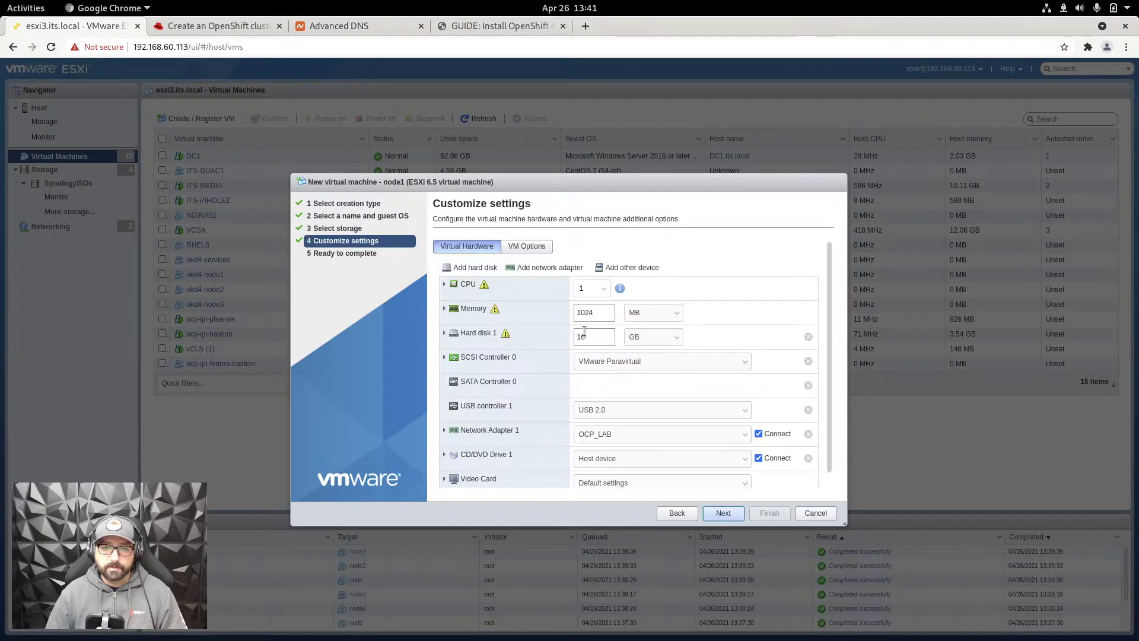
Step: Give node1 8 CPUs, 16 GB of memory and a 120 GB hard disk, and connect its network adapter to VM Network
left_click(604, 290)
left_click(589, 386)
double_click(594, 313)
type("16")
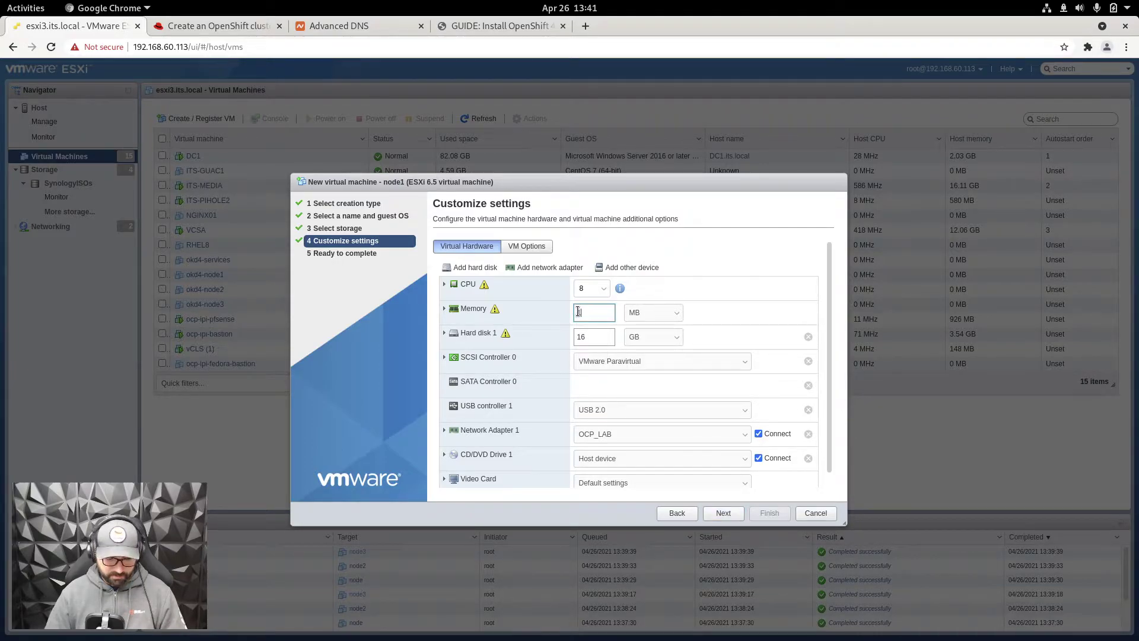
key("Tab")
key("g")
key("Tab")
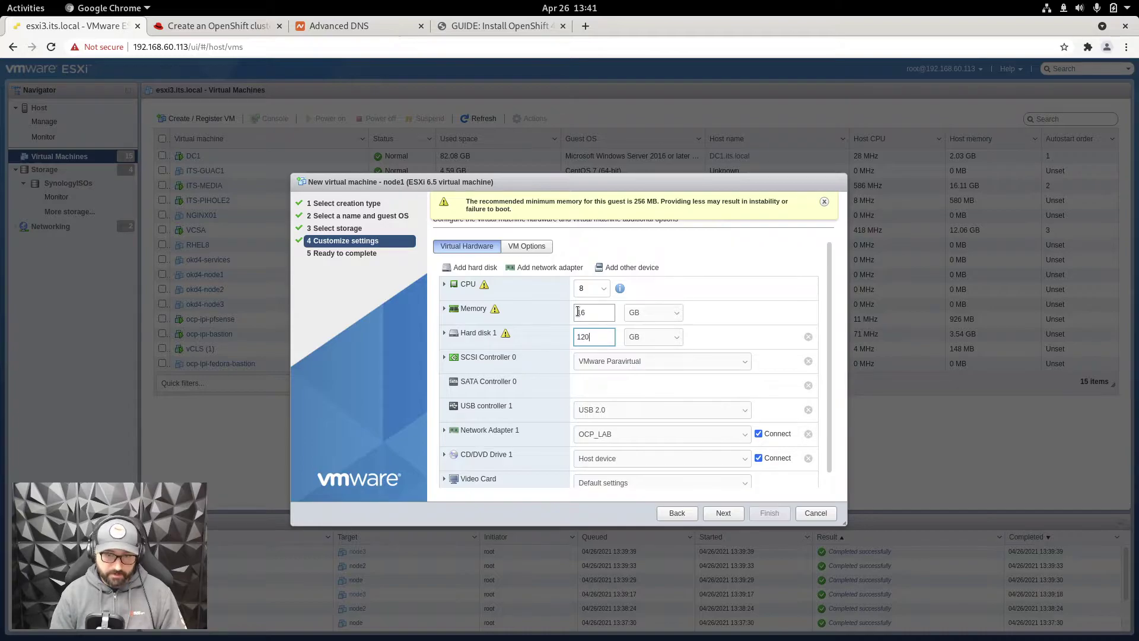
key("Tab")
left_click(445, 333)
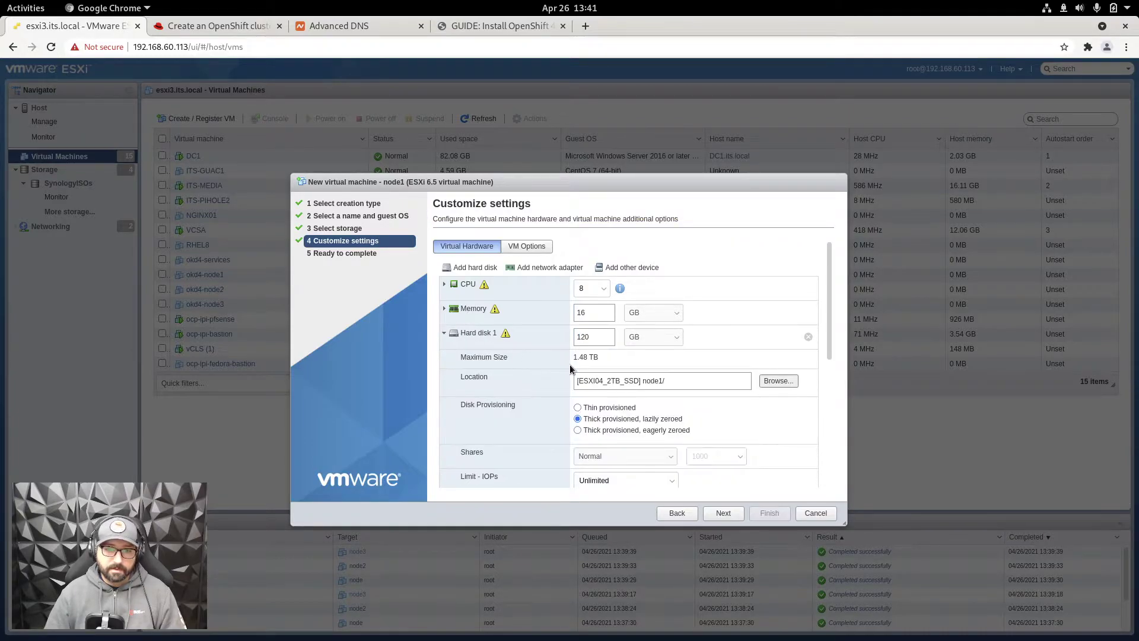
left_click(481, 337)
left_click(639, 439)
left_click(632, 455)
Step: Attach the discovery ISO from the OCP folder on SynologyISOs to node1's CD/DVD drive and finish creating the virtual machine
left_click(633, 458)
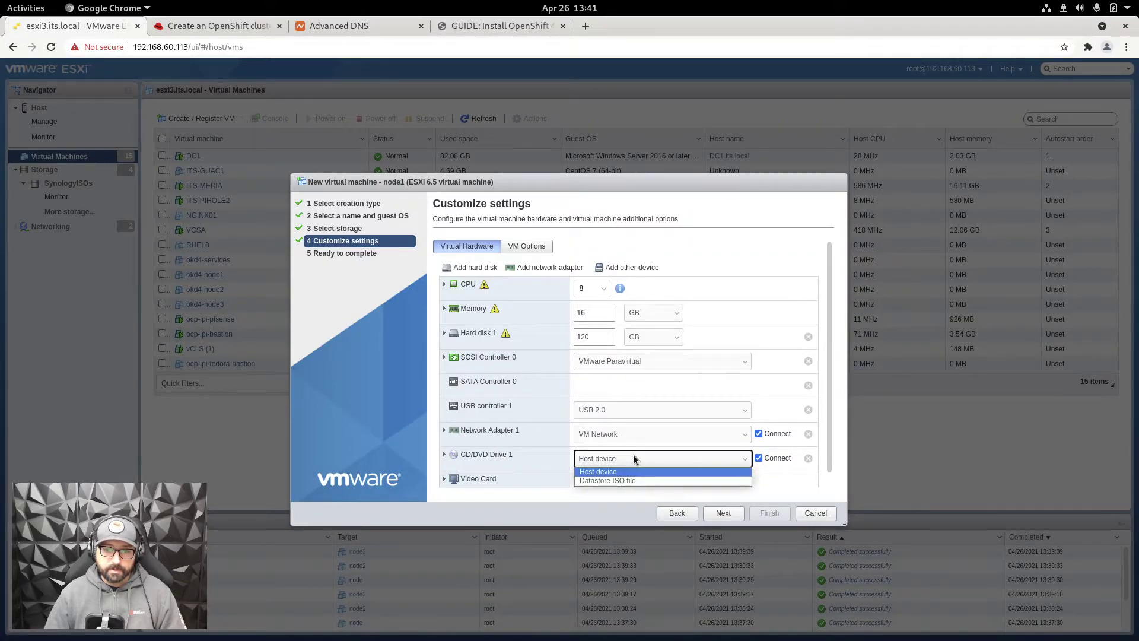
left_click(617, 481)
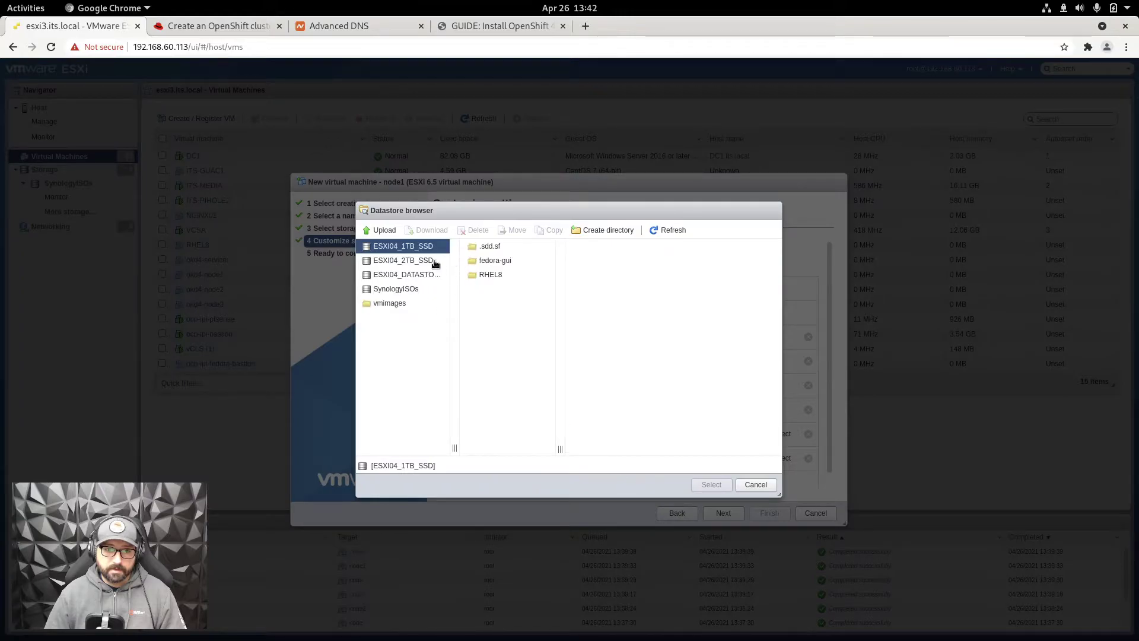
left_click(396, 289)
left_click(486, 303)
left_click(623, 248)
left_click(713, 485)
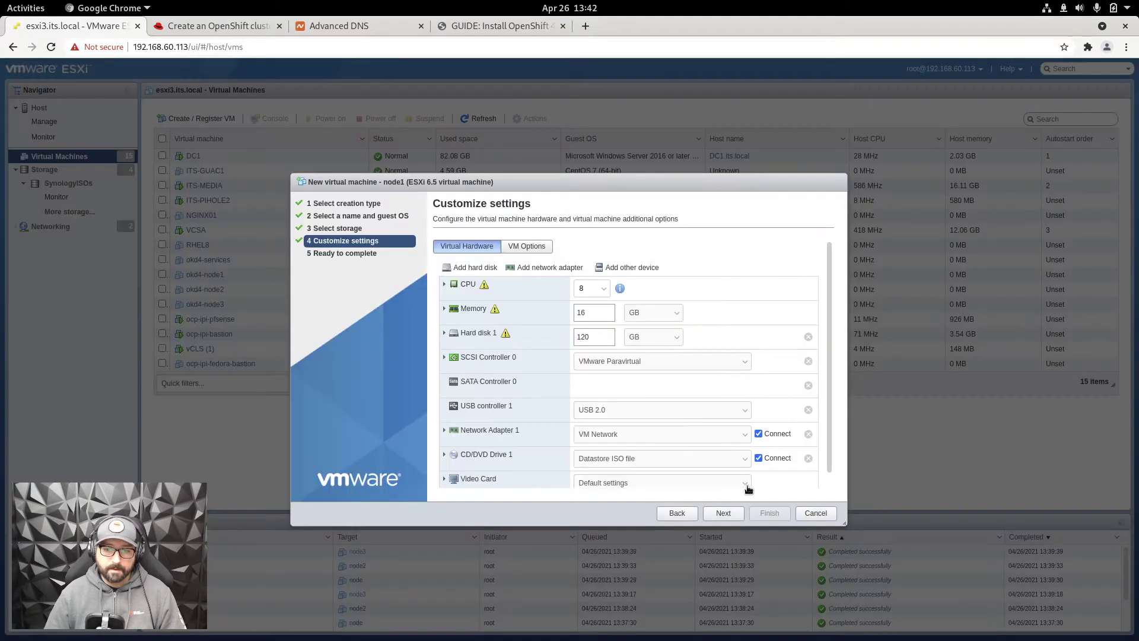
left_click(728, 513)
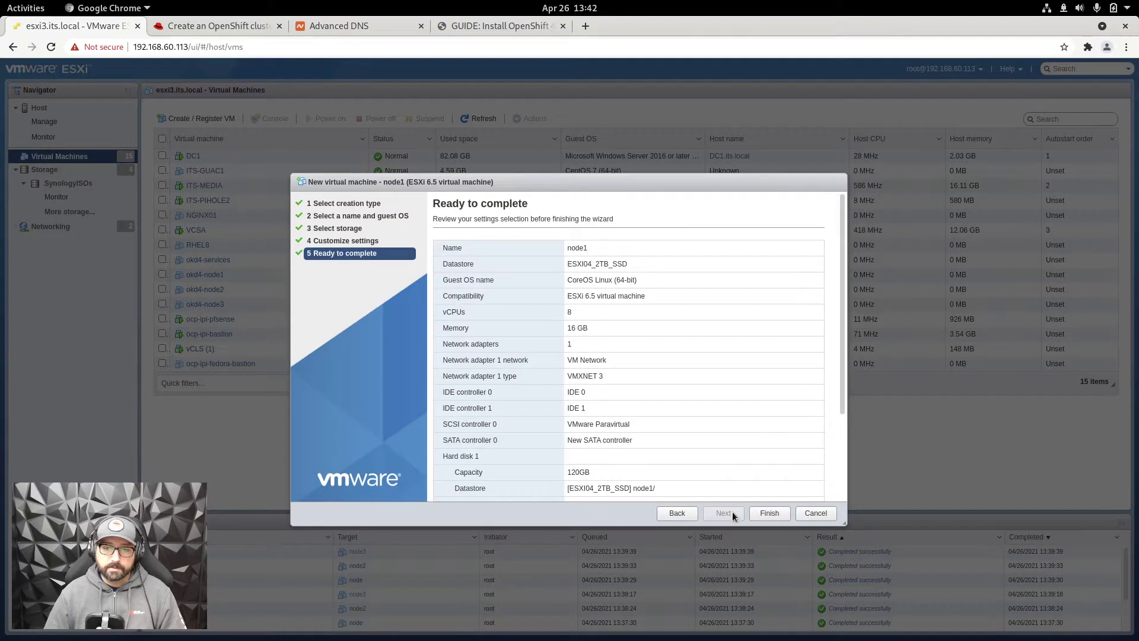
left_click(765, 514)
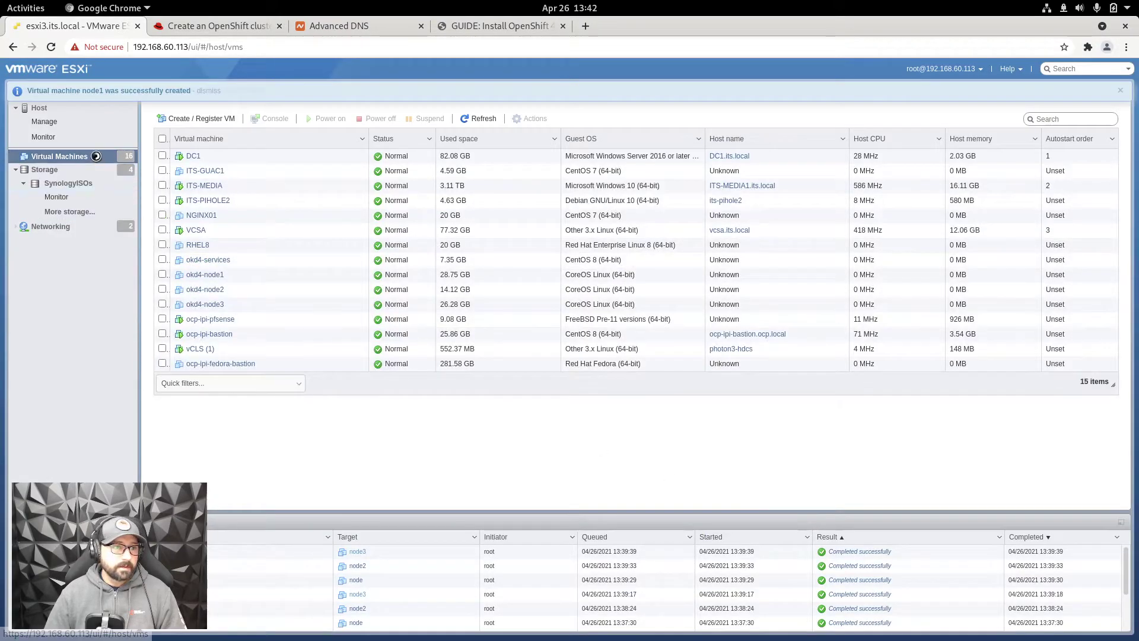
Step: Start creating another new virtual machine on the ESXi host and name it node2
right_click(95, 157)
left_click(127, 177)
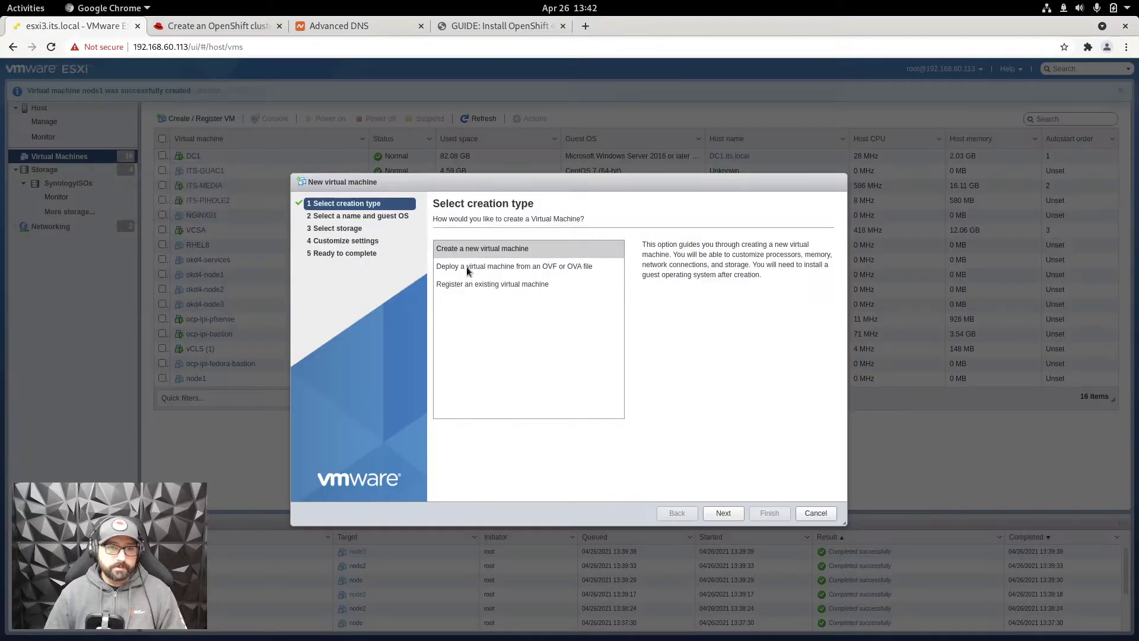
left_click(720, 512)
left_click(495, 260)
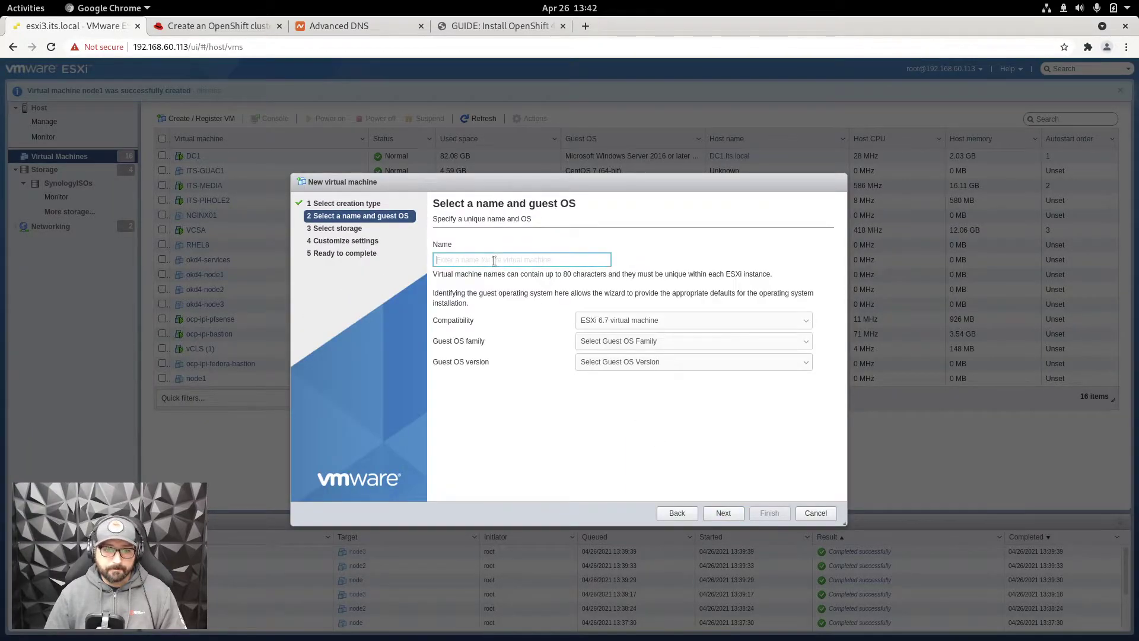
type("node2")
Step: Set ESXi 6.5 compatibility and the Linux guest OS CoreOS Linux (64-bit) for node2, and store it on ESXI04_2TB_SSD
key("Tab")
key("Down")
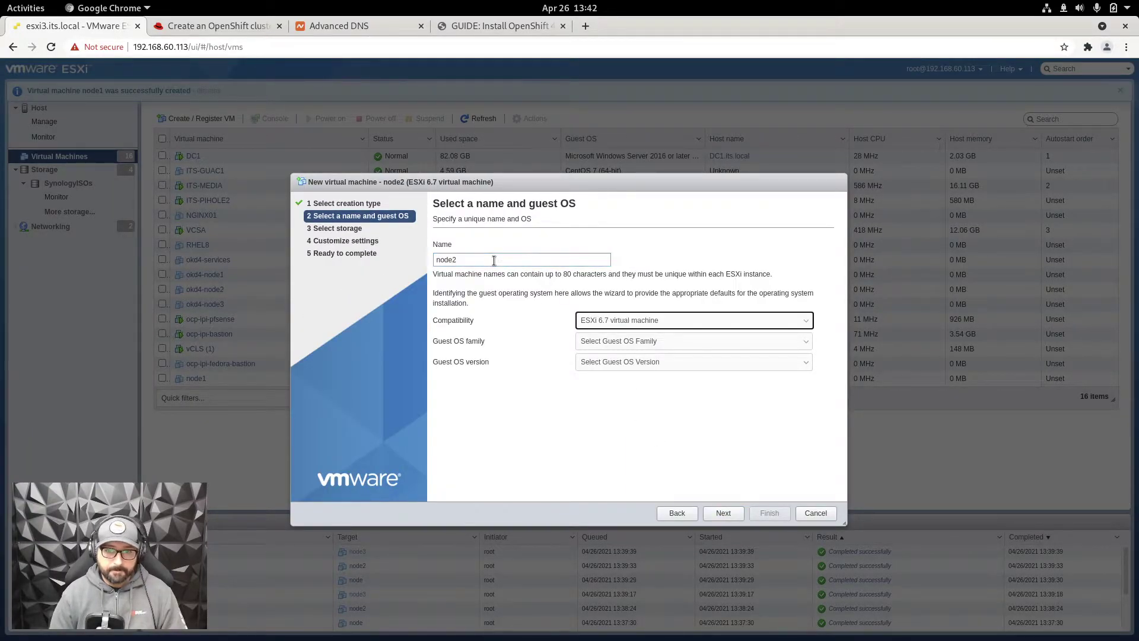
key("Tab")
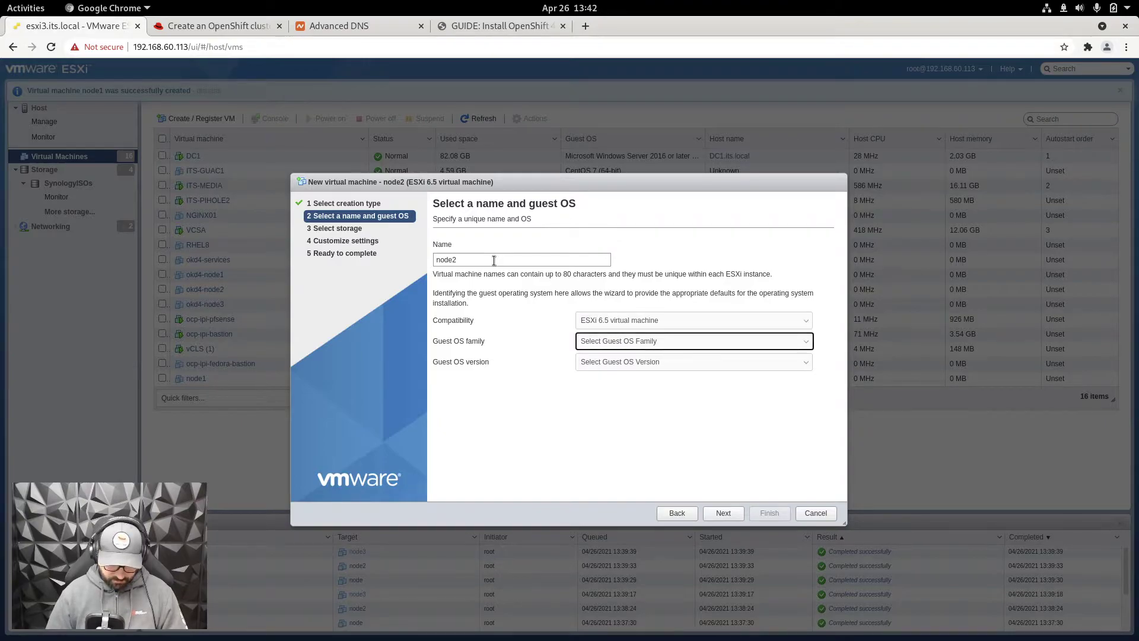
key("l")
key("Tab")
key("c")
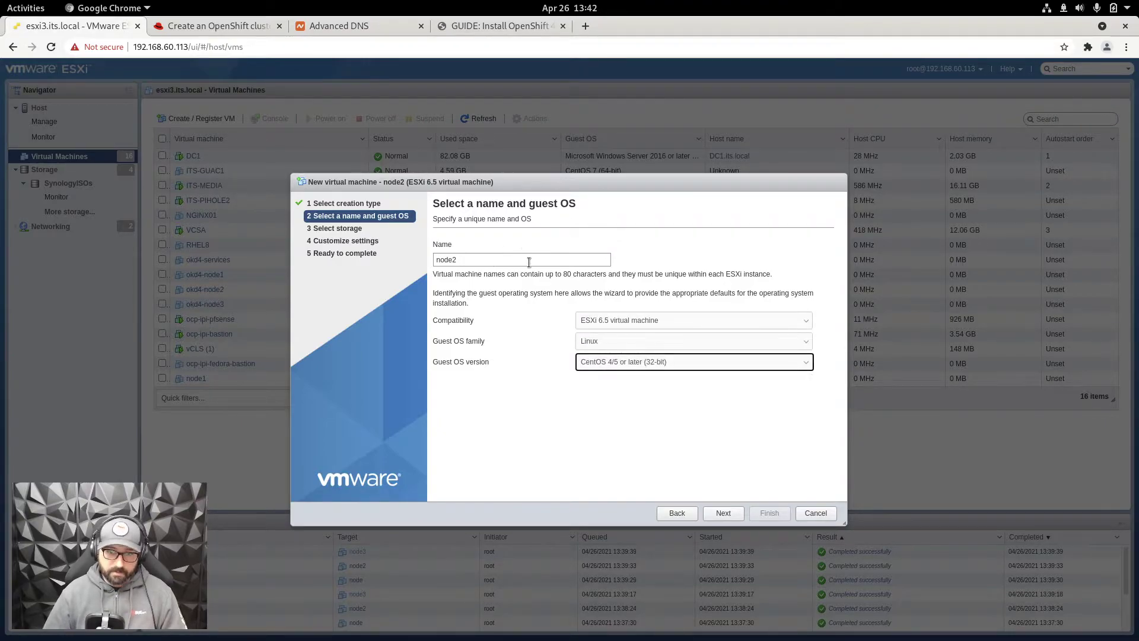
left_click(658, 364)
left_click(633, 468)
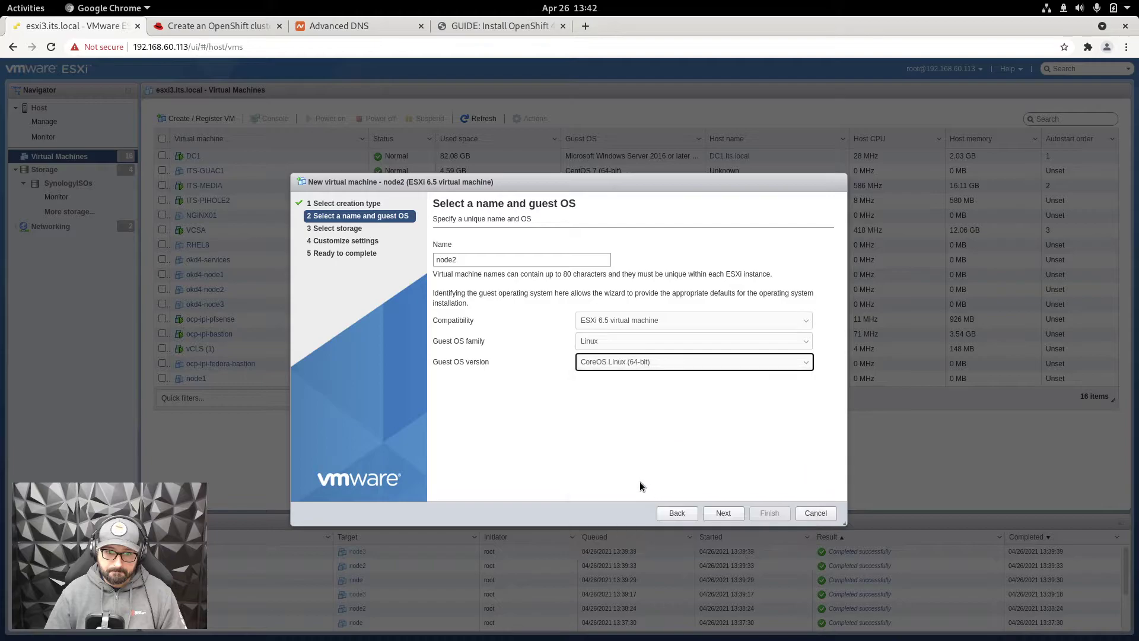
left_click(725, 513)
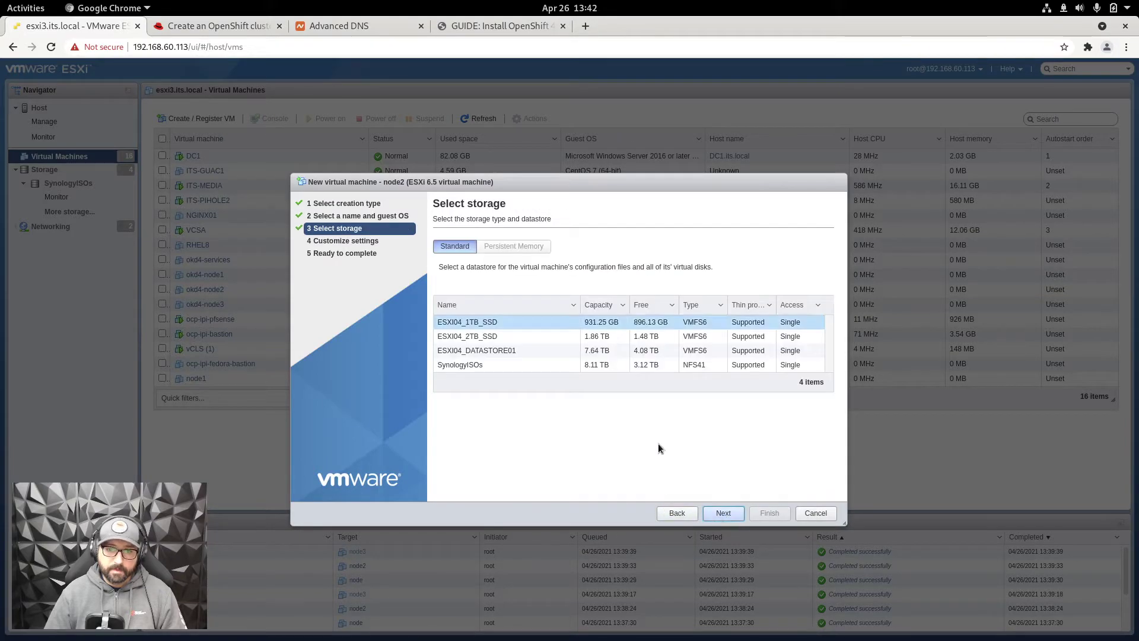
left_click(599, 337)
left_click(726, 511)
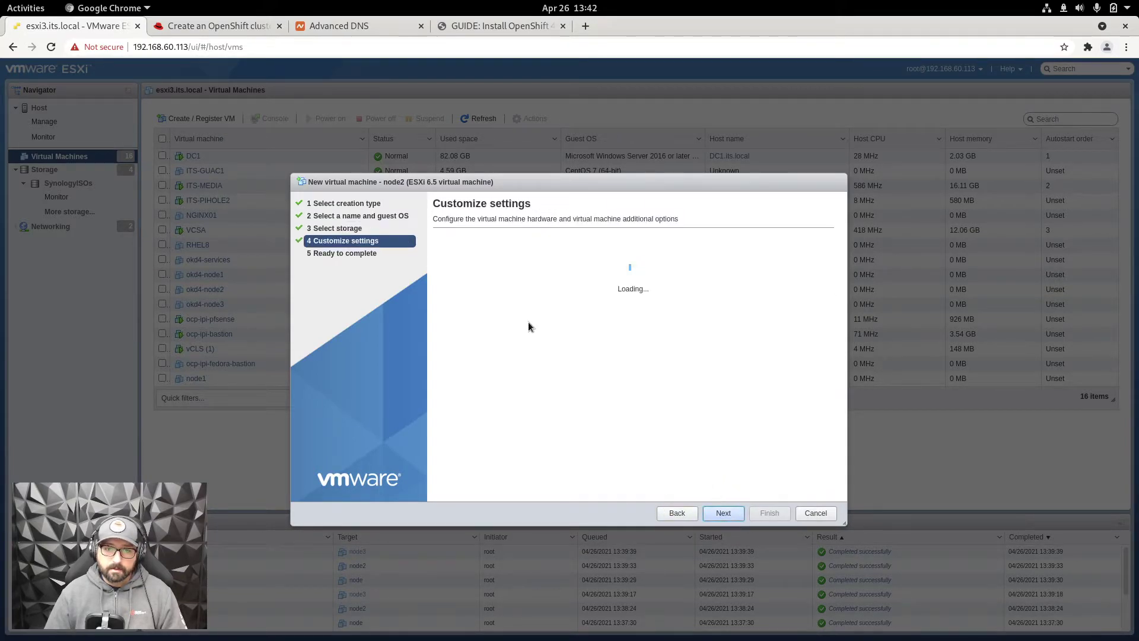
Step: Give node2 8 CPUs, 16 GB of memory and a 120 GB hard disk
left_click(602, 290)
left_click(582, 386)
key("Tab")
type("16")
key("Tab")
key("g")
key("Tab")
type("120")
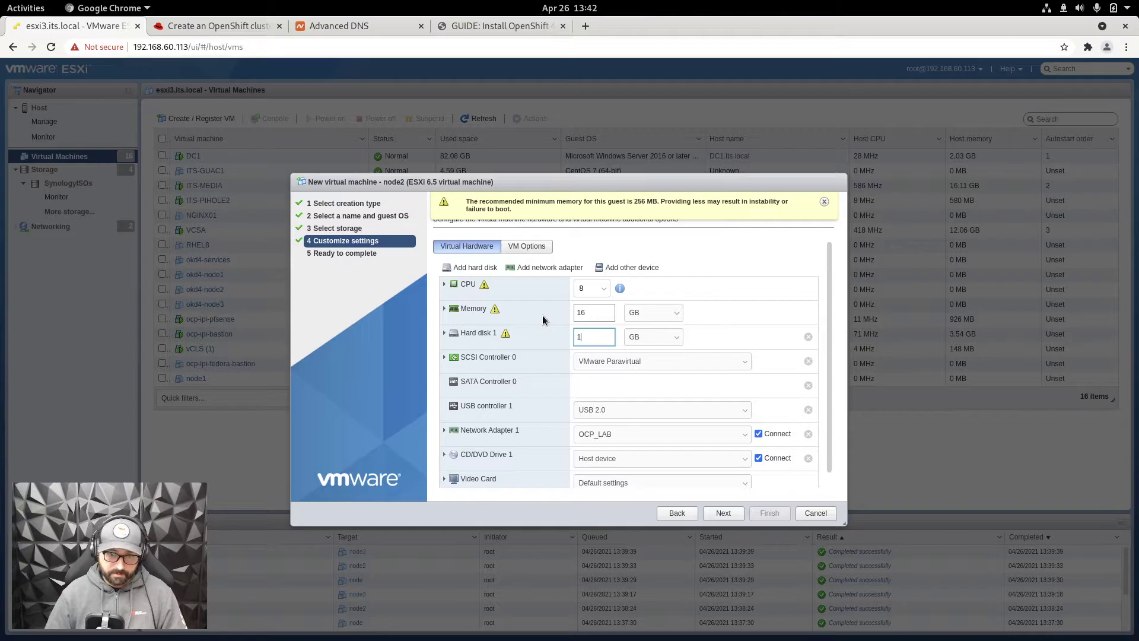
key("Tab")
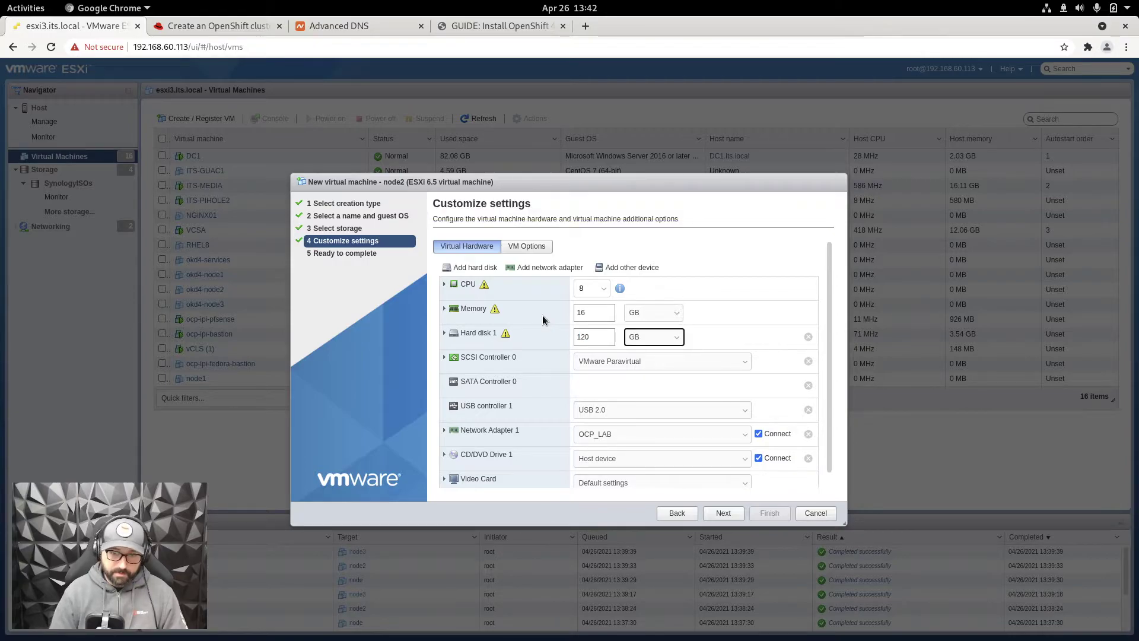
Step: Make node2's hard disk thin provisioned and connect its network adapter to VM Network
left_click(476, 335)
left_click(631, 410)
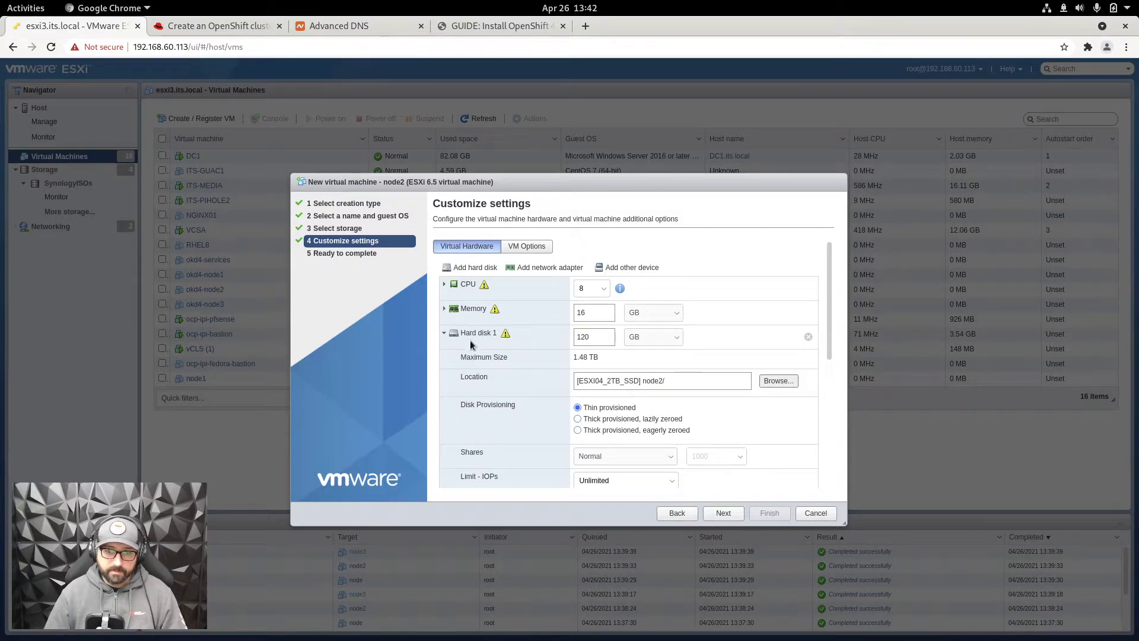
left_click(469, 335)
left_click(598, 431)
left_click(622, 455)
Step: Attach the discovery ISO from the OCP folder on SynologyISOs to node2's CD/DVD drive and finish creating the virtual machine
left_click(623, 459)
left_click(620, 480)
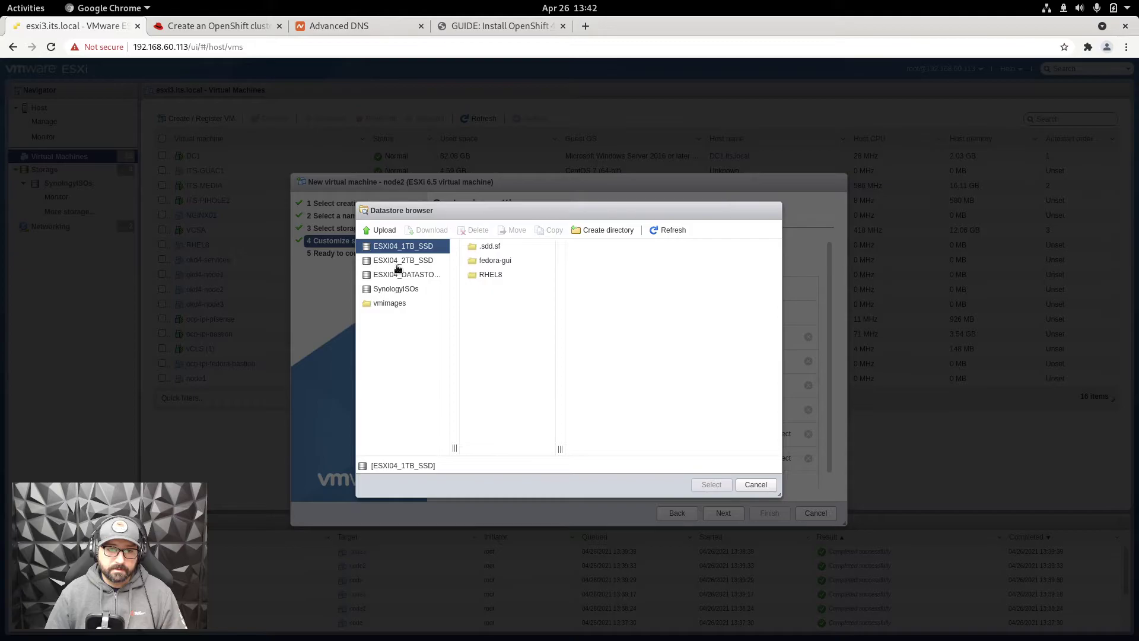
left_click(403, 290)
left_click(487, 303)
left_click(632, 248)
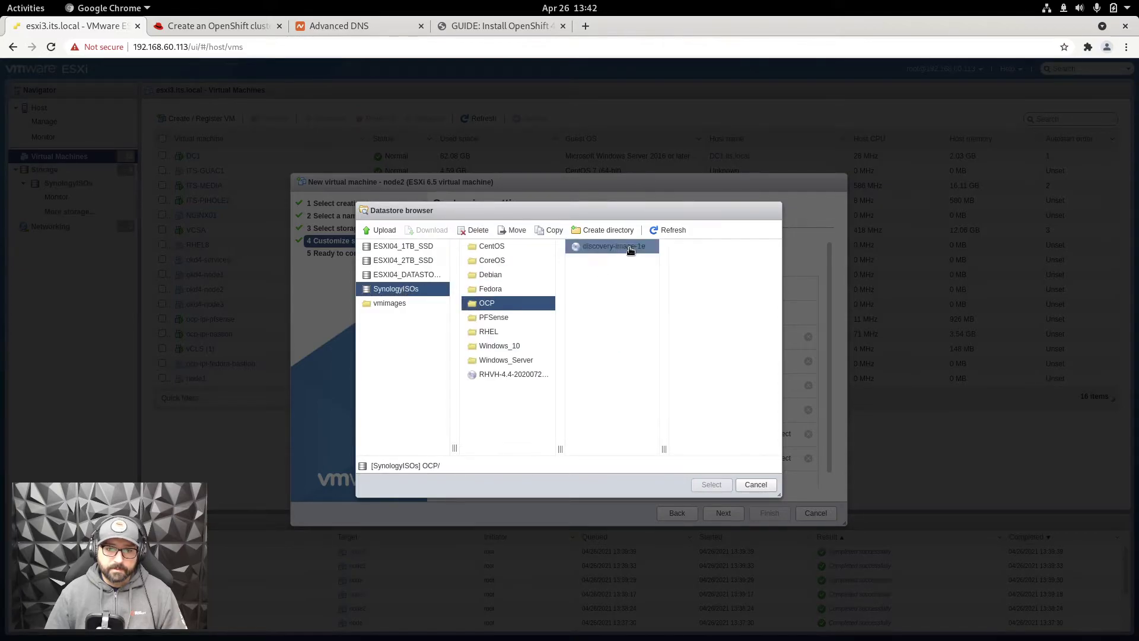
left_click(711, 484)
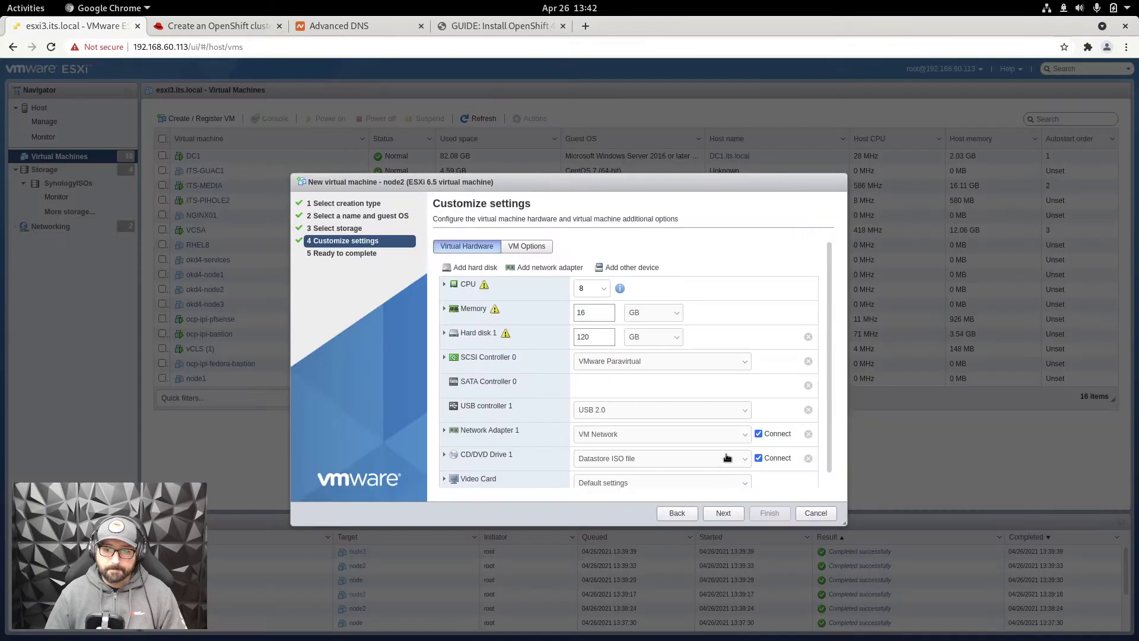
left_click(737, 514)
left_click(766, 514)
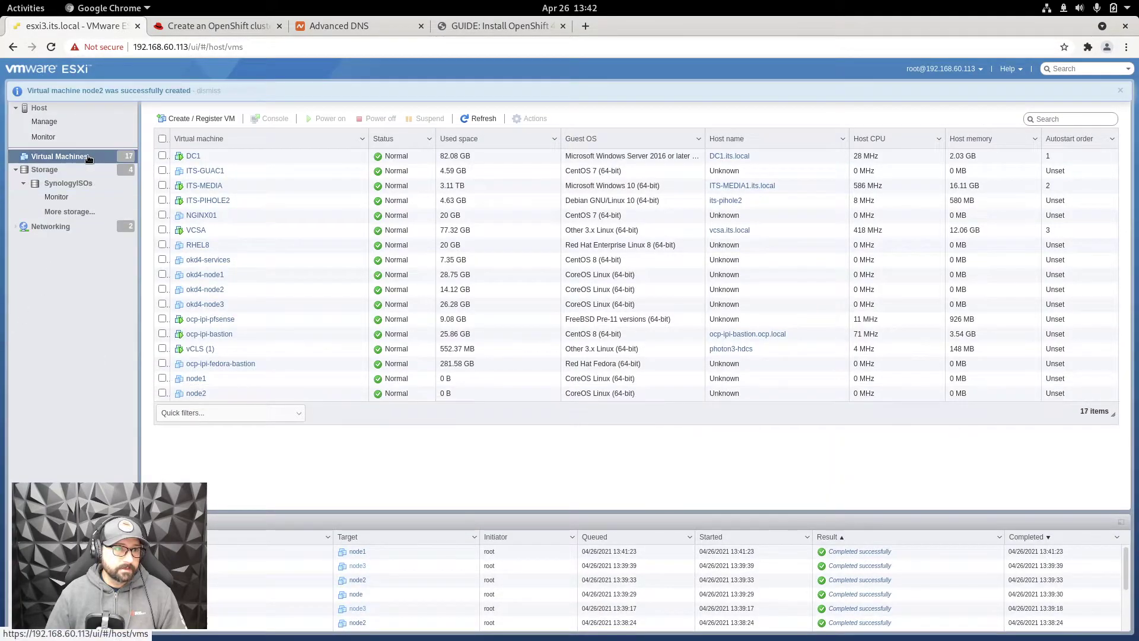
Step: Start creating a third new virtual machine and name it node3
left_click(178, 118)
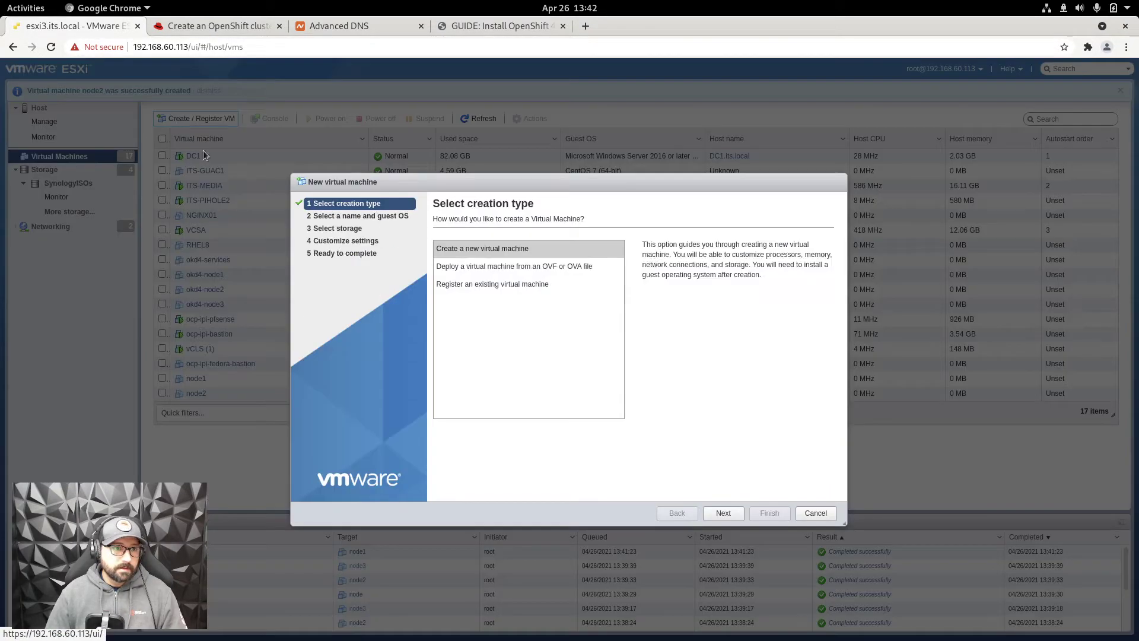
left_click(728, 514)
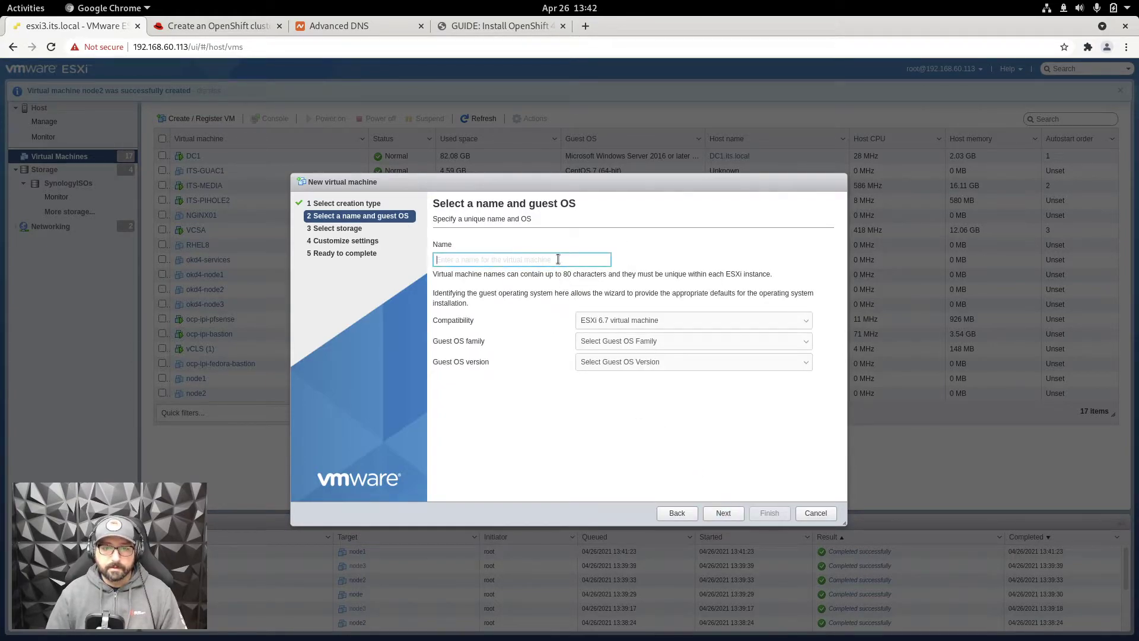
type("node3")
Step: Set ESXi 6.5 compatibility and the Linux guest OS CoreOS Linux (64-bit) for node3, and store it on ESXI04_2TB_SSD
key("Tab")
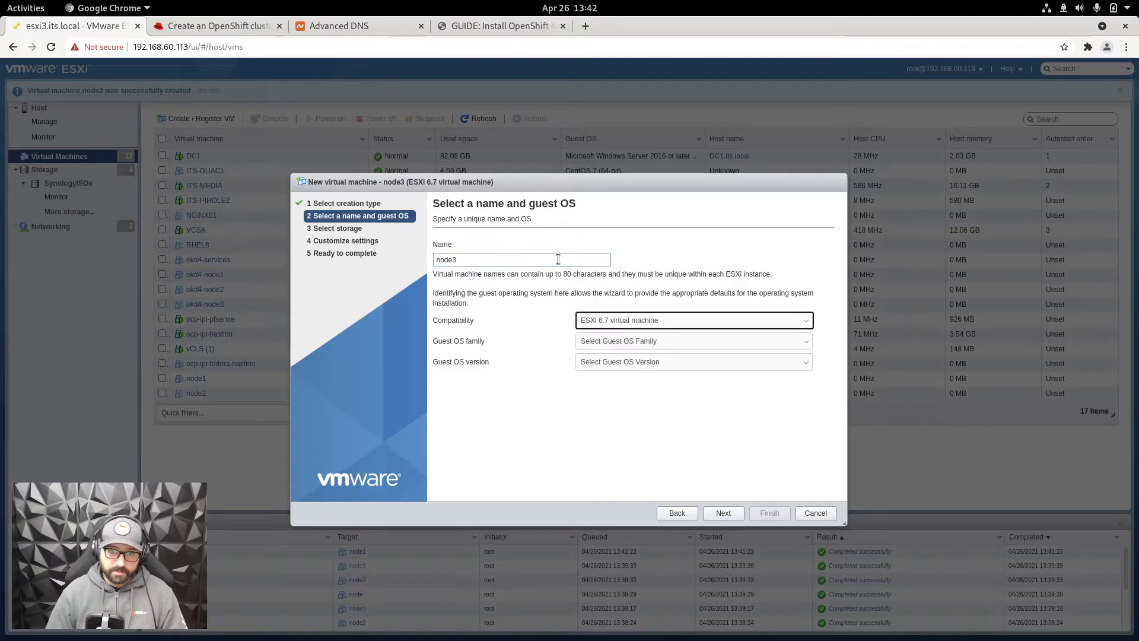
key("Down")
key("Tab")
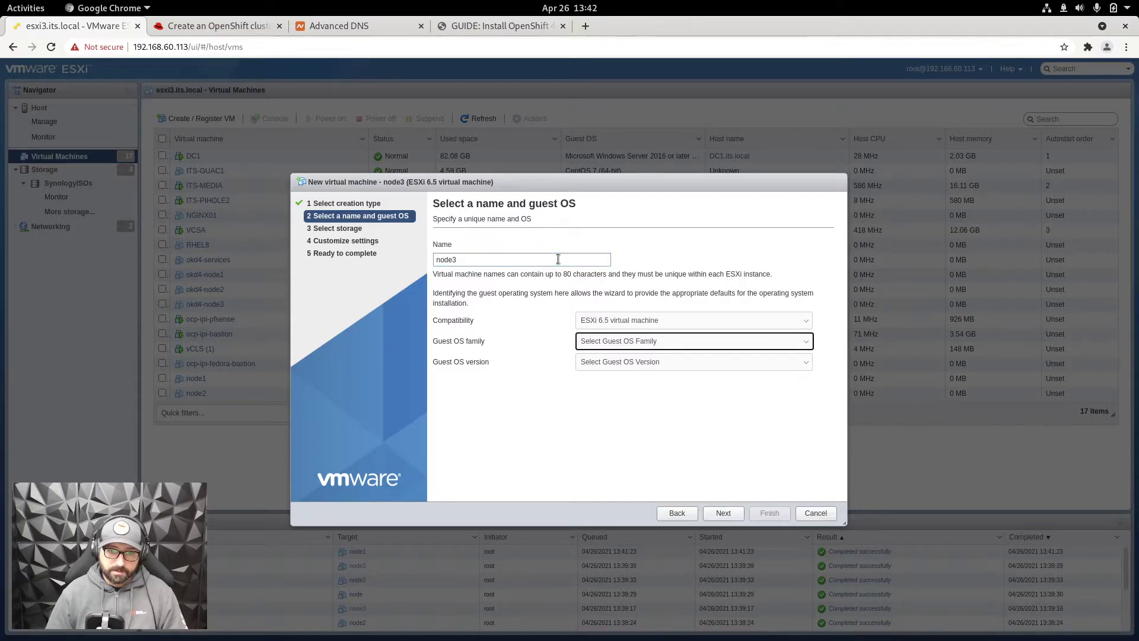
key("Down")
key("Tab")
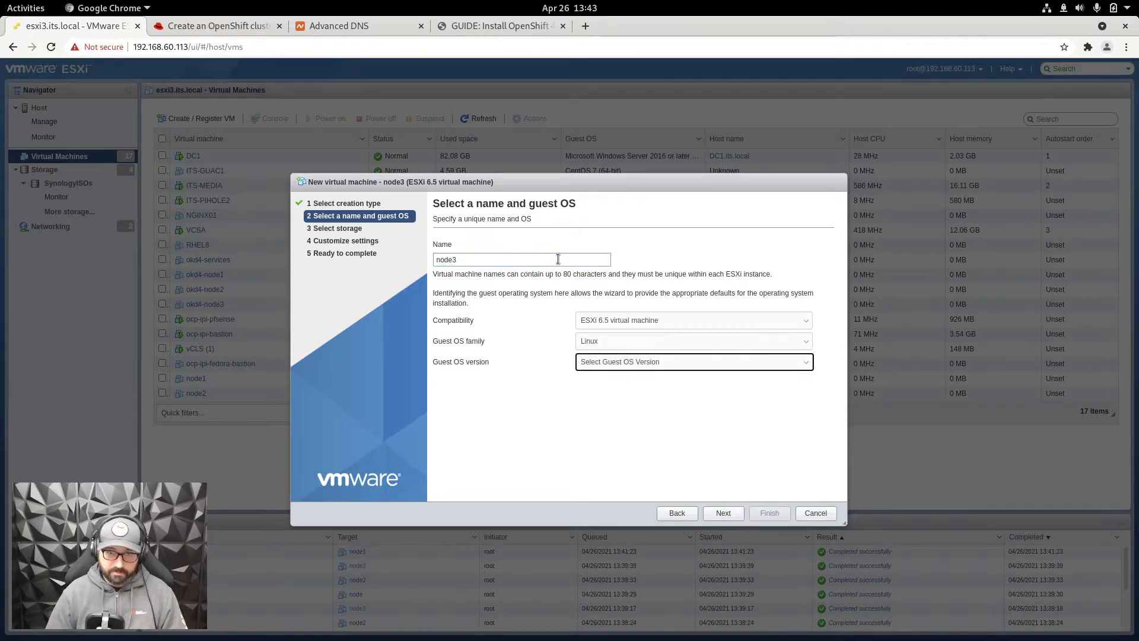
key("Down")
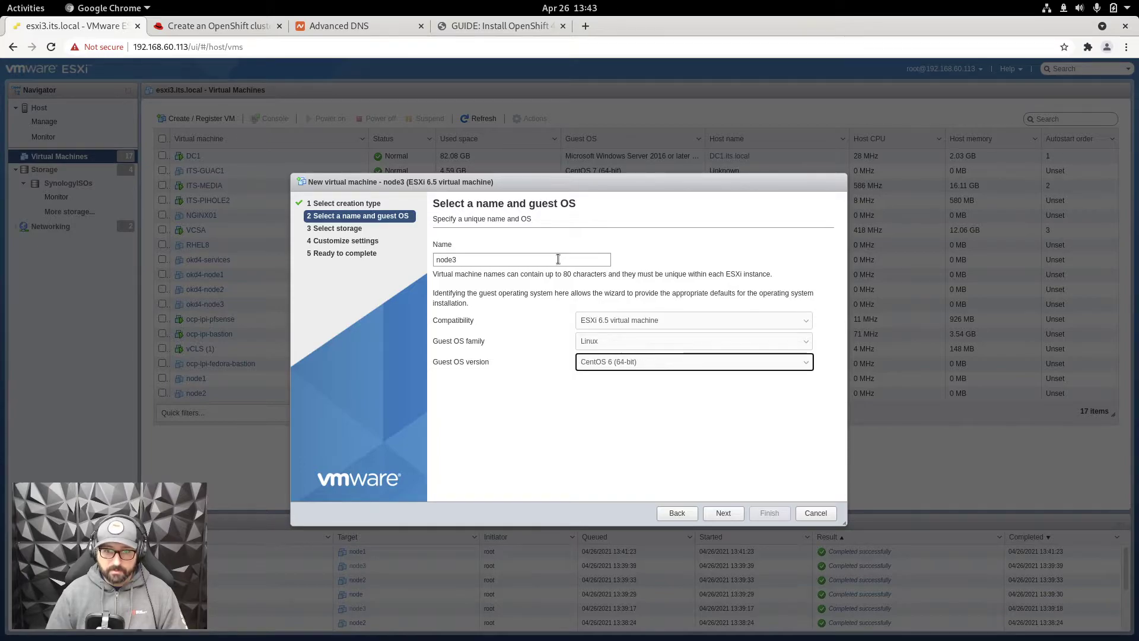
key("Down")
key("Tab")
key("Tab")
key("Return")
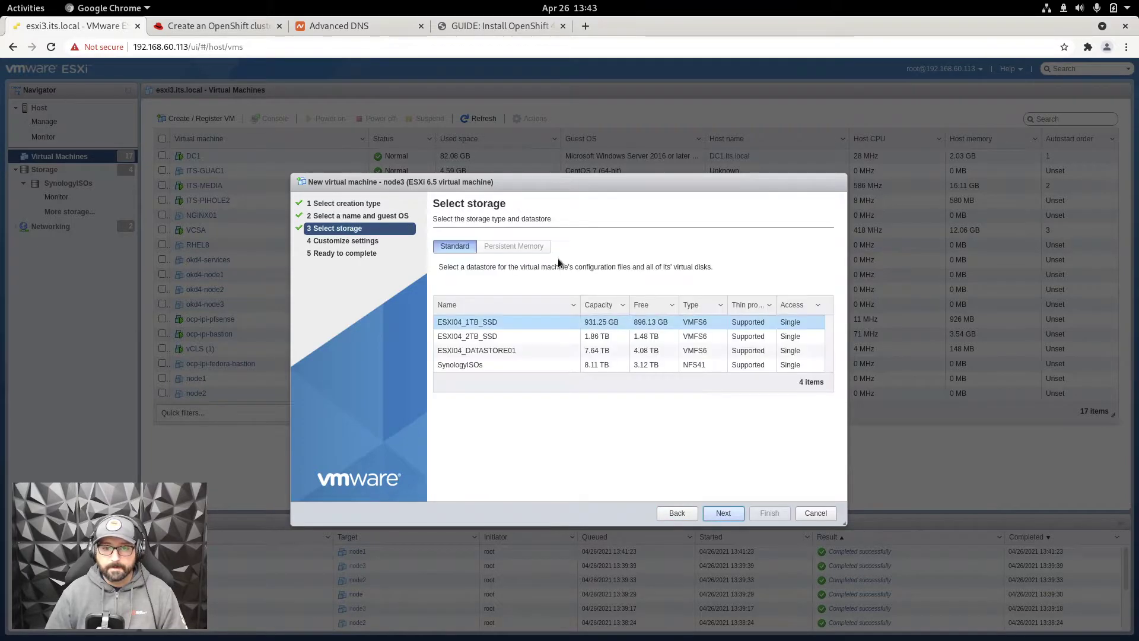
left_click(534, 350)
left_click(534, 336)
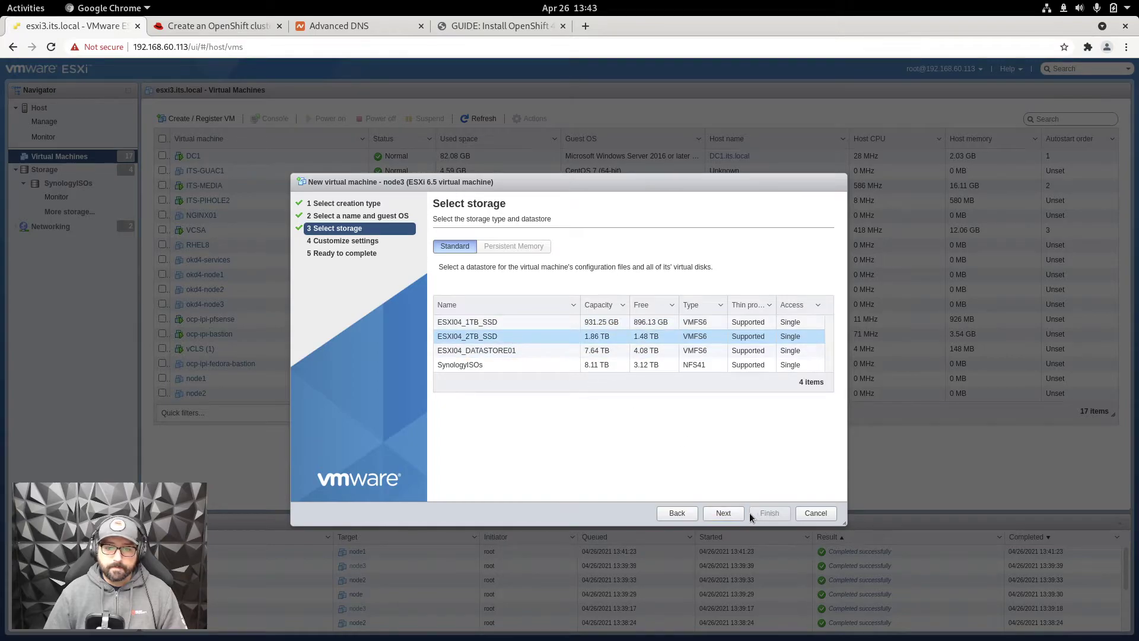
left_click(725, 514)
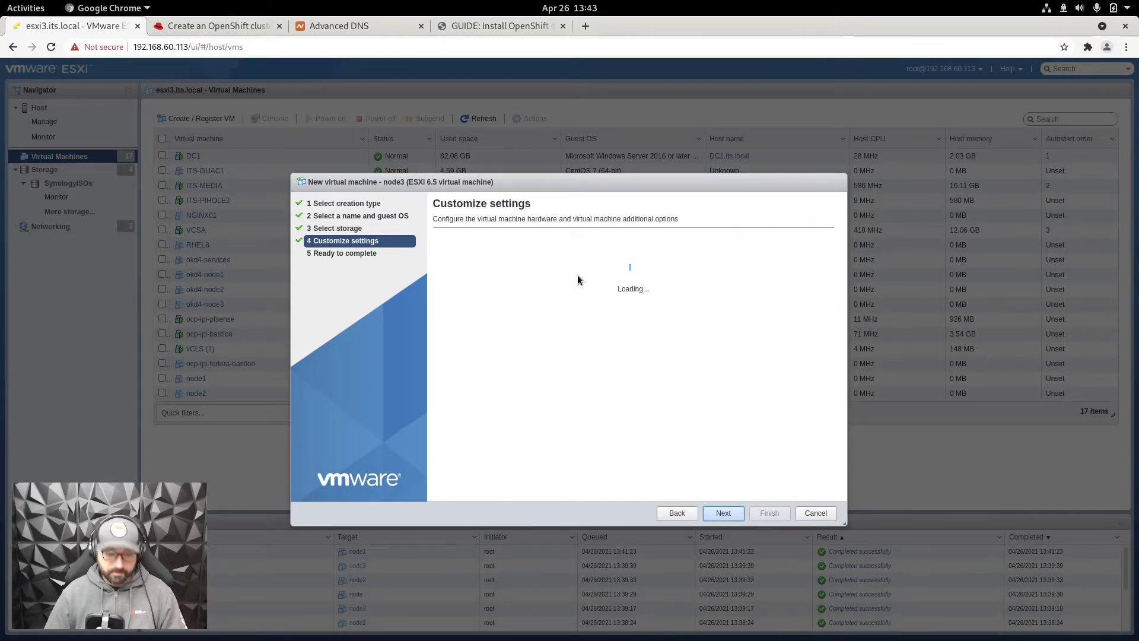
Step: Give node3 8 CPUs, 16 GB of memory and a 120 GB hard disk
left_click(585, 288)
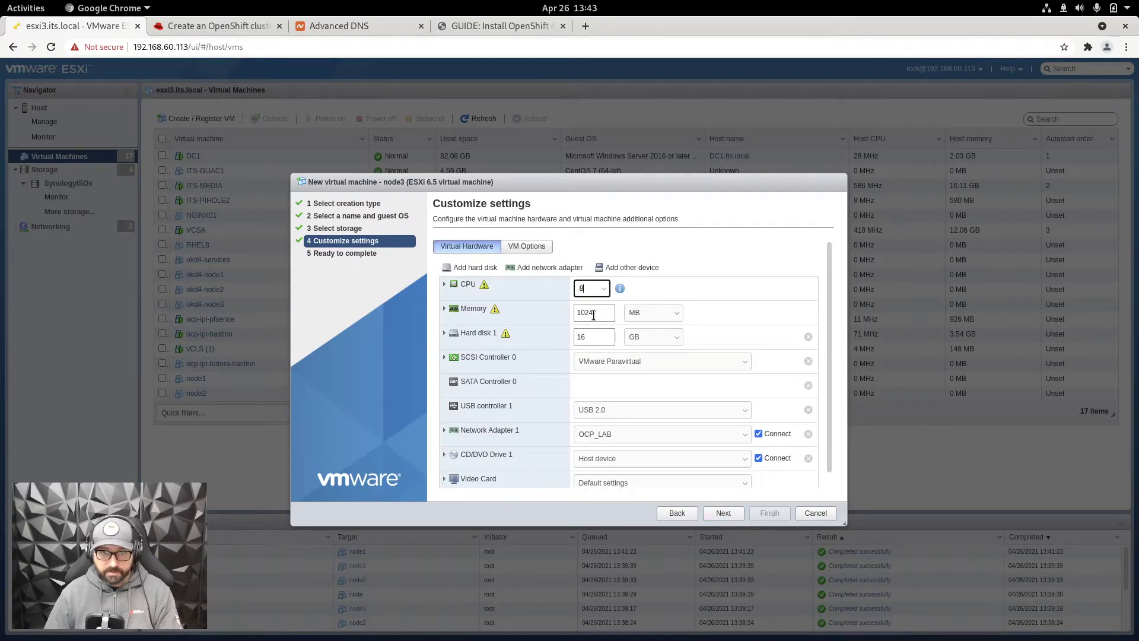
left_click_drag(594, 313, 571, 312)
type("16")
key("Tab")
key("g")
key("Tab")
type("120")
key("Tab")
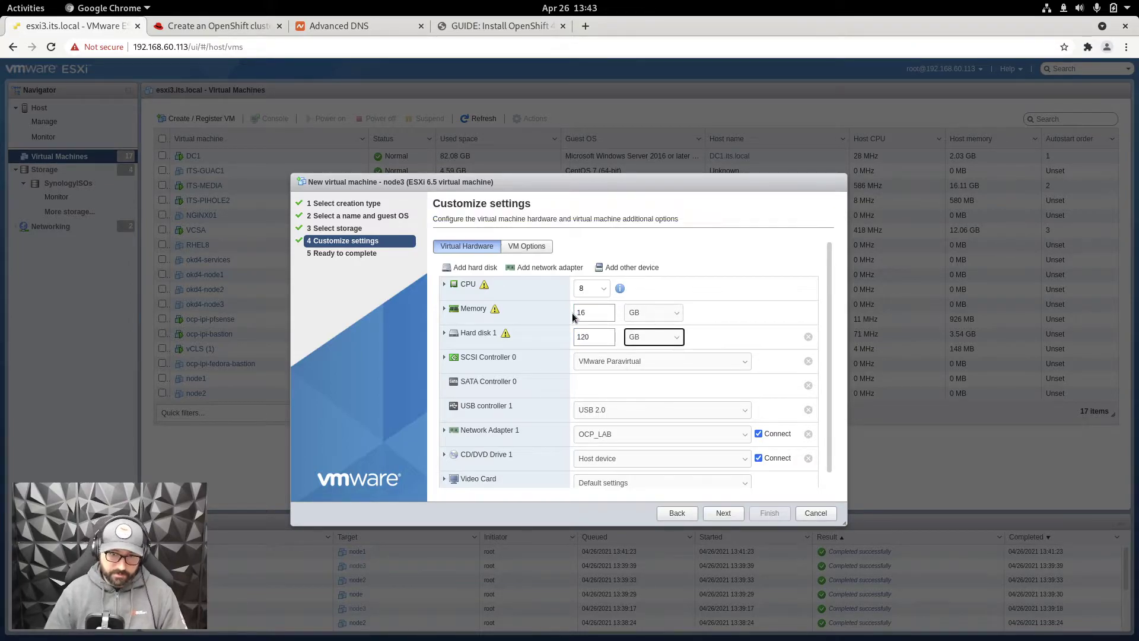
Step: Check the provisioning type of node3's hard disk and connect its network adapter to VM Network
left_click(471, 335)
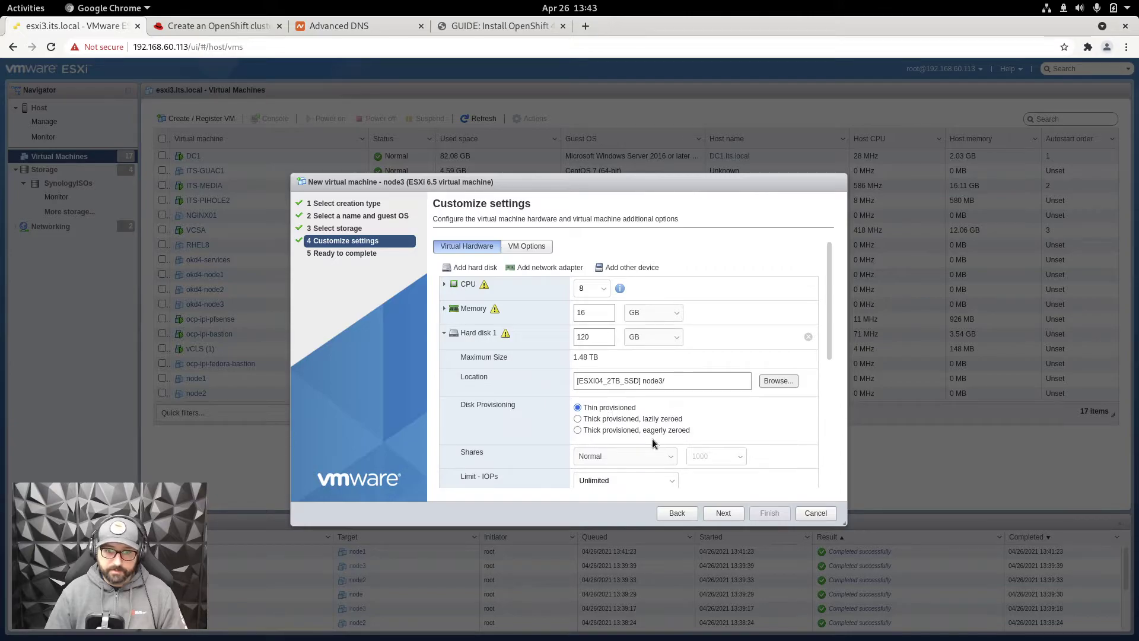
left_click(449, 335)
left_click(602, 435)
left_click(599, 460)
Step: Attach the discovery ISO from the OCP folder on SynologyISOs to node3's CD/DVD drive and finish creating the virtual machine
left_click(599, 460)
left_click(599, 479)
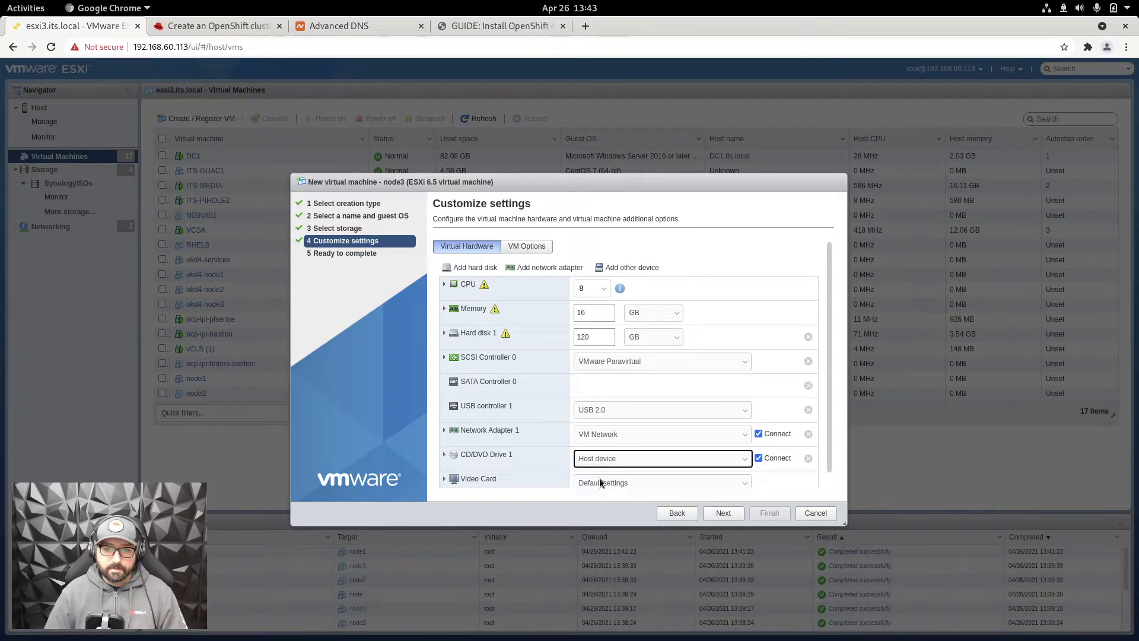
left_click(490, 274)
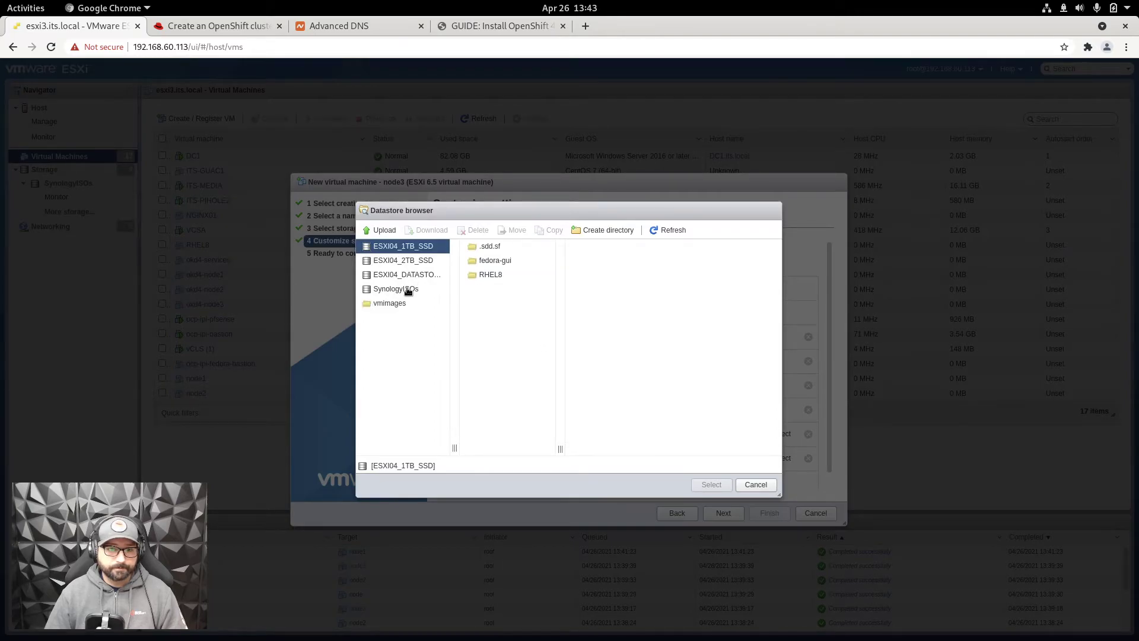
left_click(408, 289)
left_click(486, 303)
left_click(609, 247)
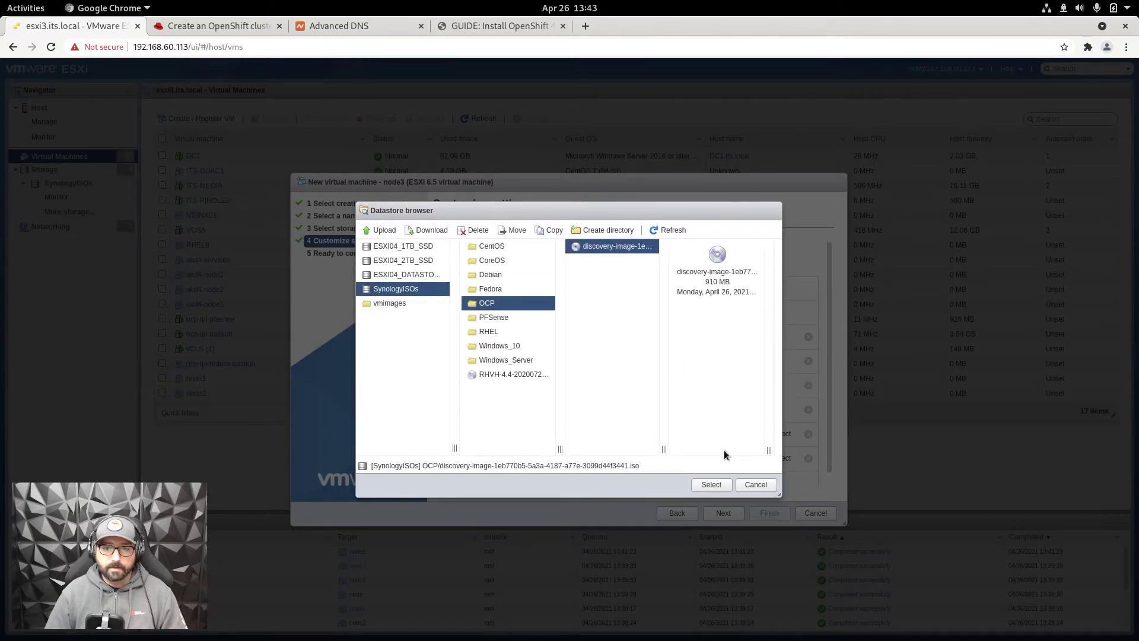
left_click(711, 485)
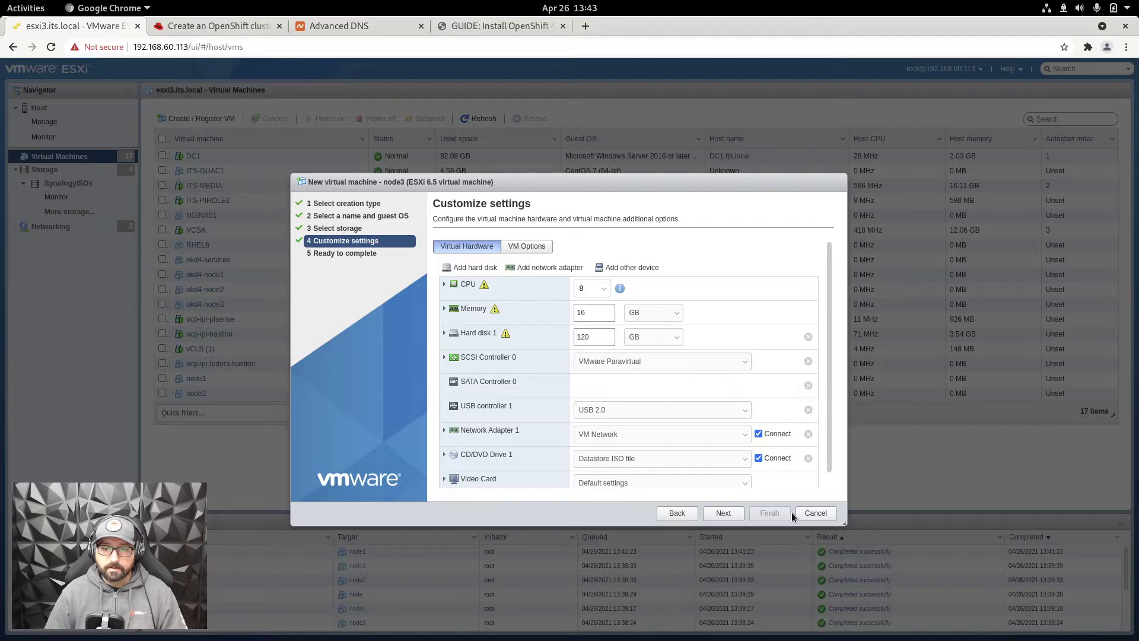
left_click(723, 513)
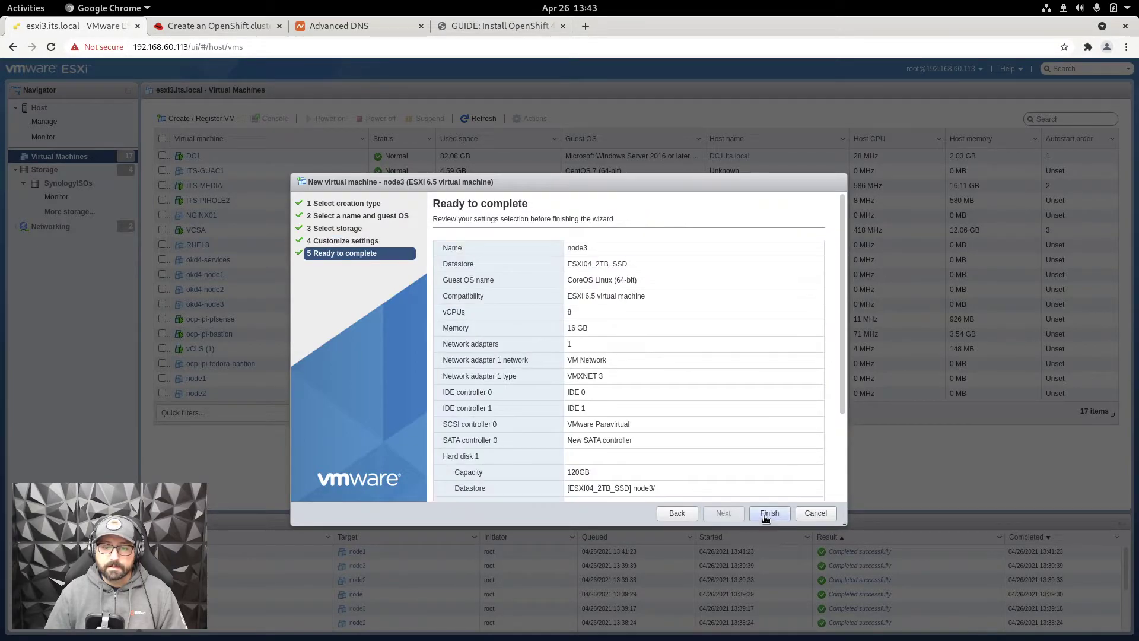
left_click(767, 518)
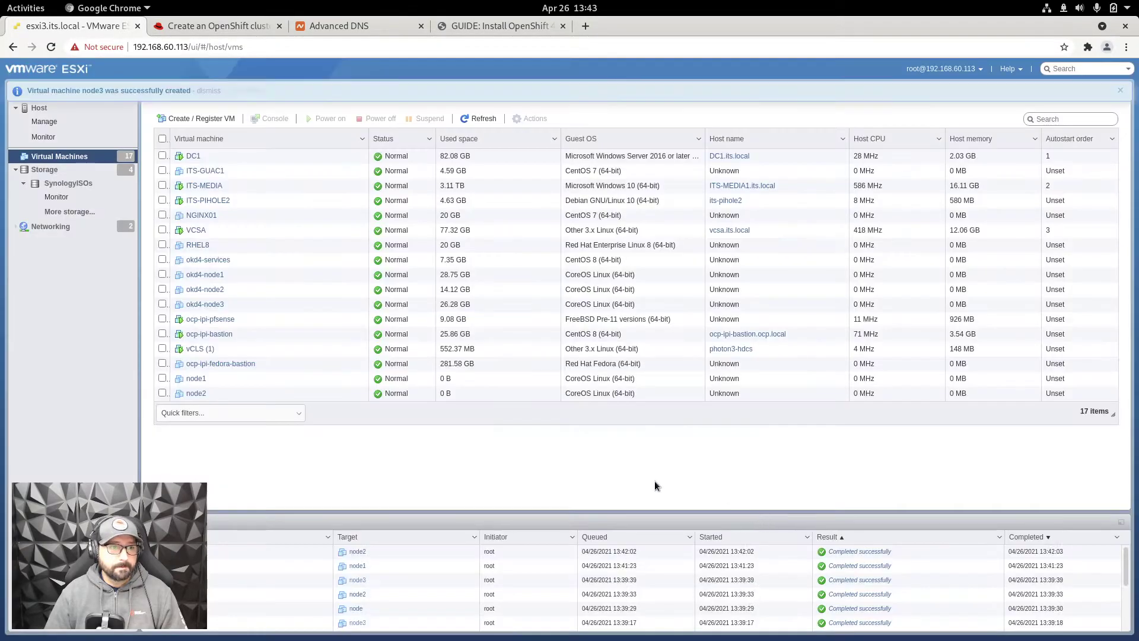
Step: Power on the virtual machines node1 and node2 from their detail pages
left_click(196, 378)
left_click(276, 115)
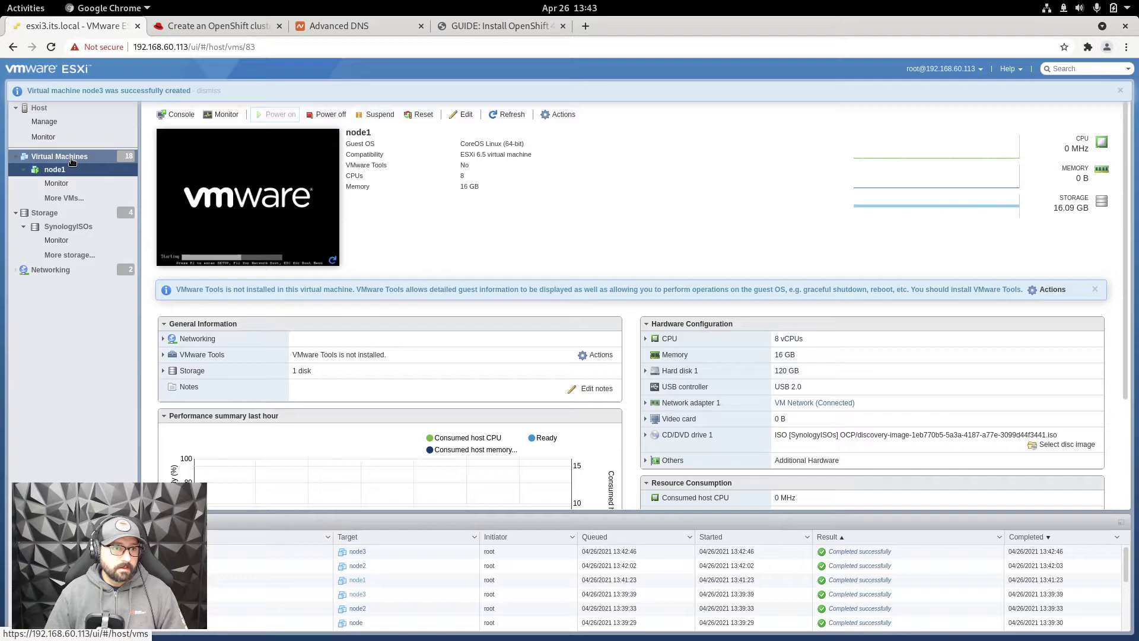
left_click(59, 157)
left_click(199, 395)
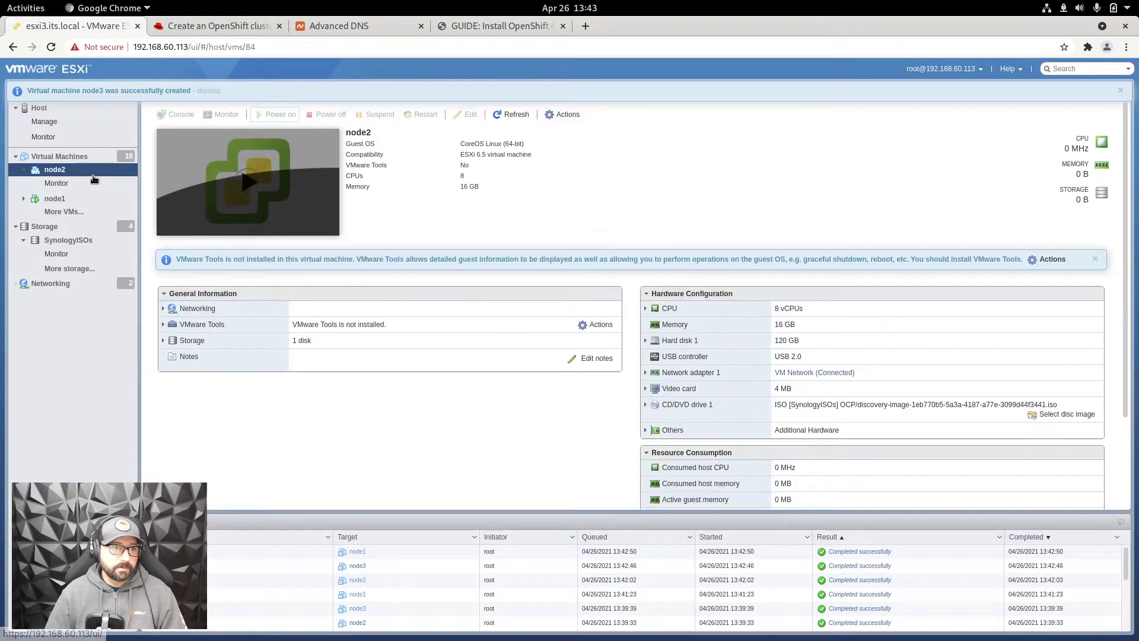
Step: Open node3 from the full list of virtual machines and power it on
left_click(121, 209)
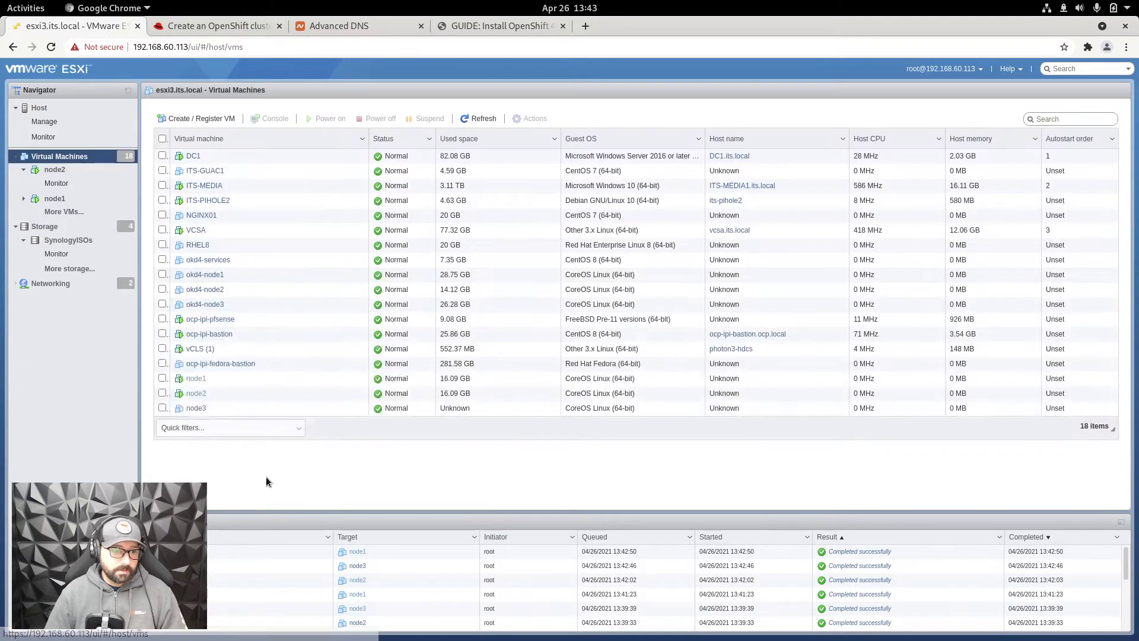
left_click(196, 409)
left_click(270, 119)
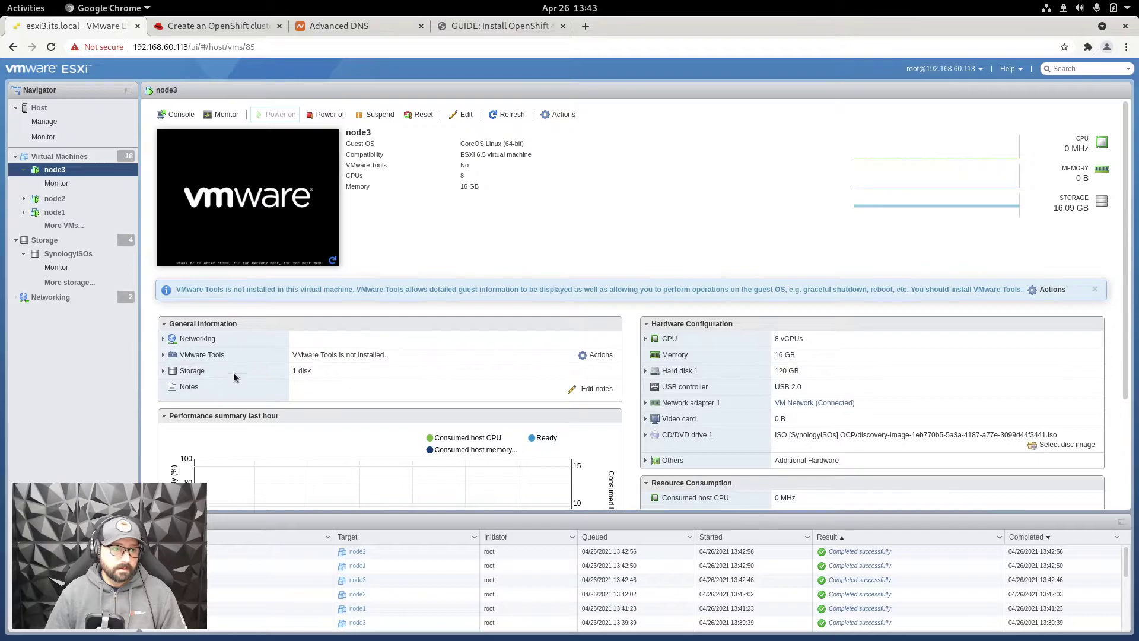
Step: Check the boot progress of node1, node2 and node3 on their virtual machine pages
left_click(55, 213)
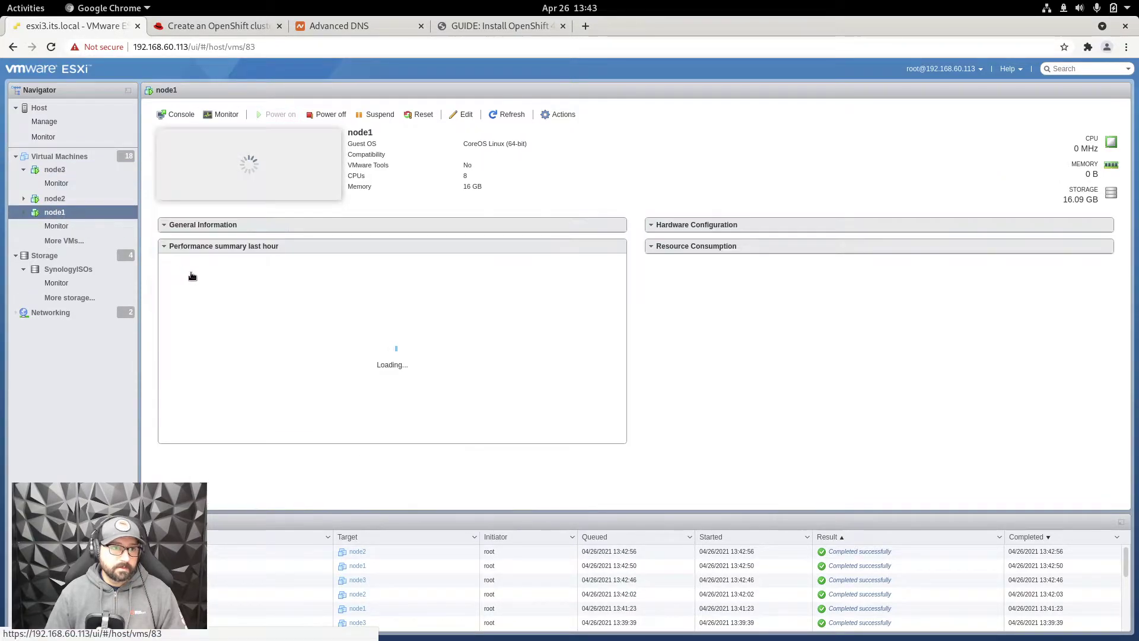
left_click(102, 204)
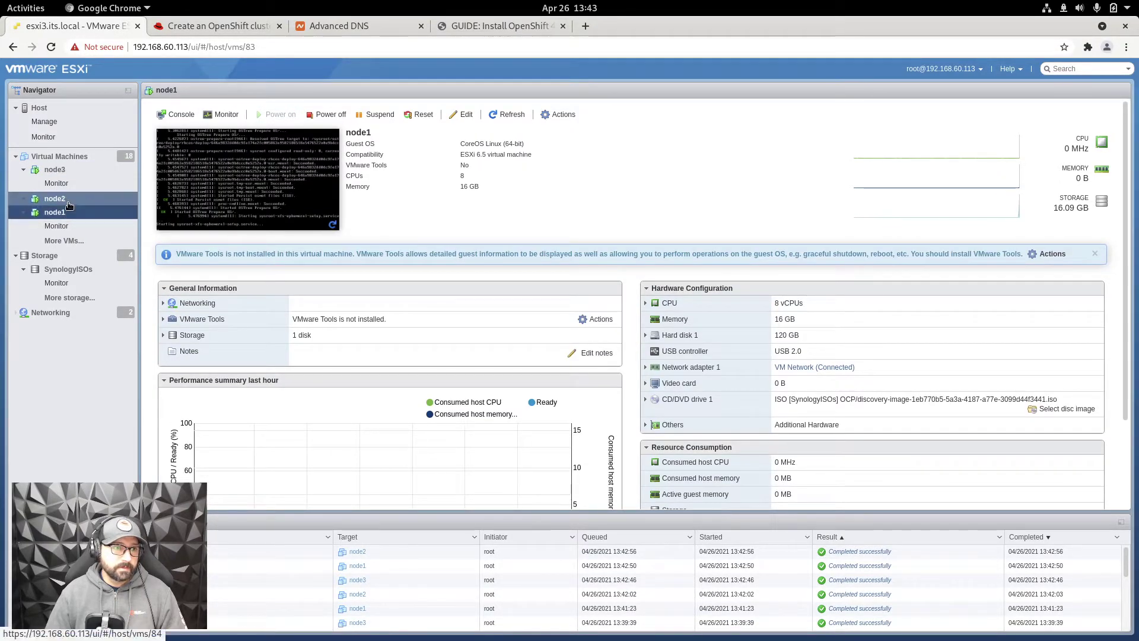
left_click(54, 169)
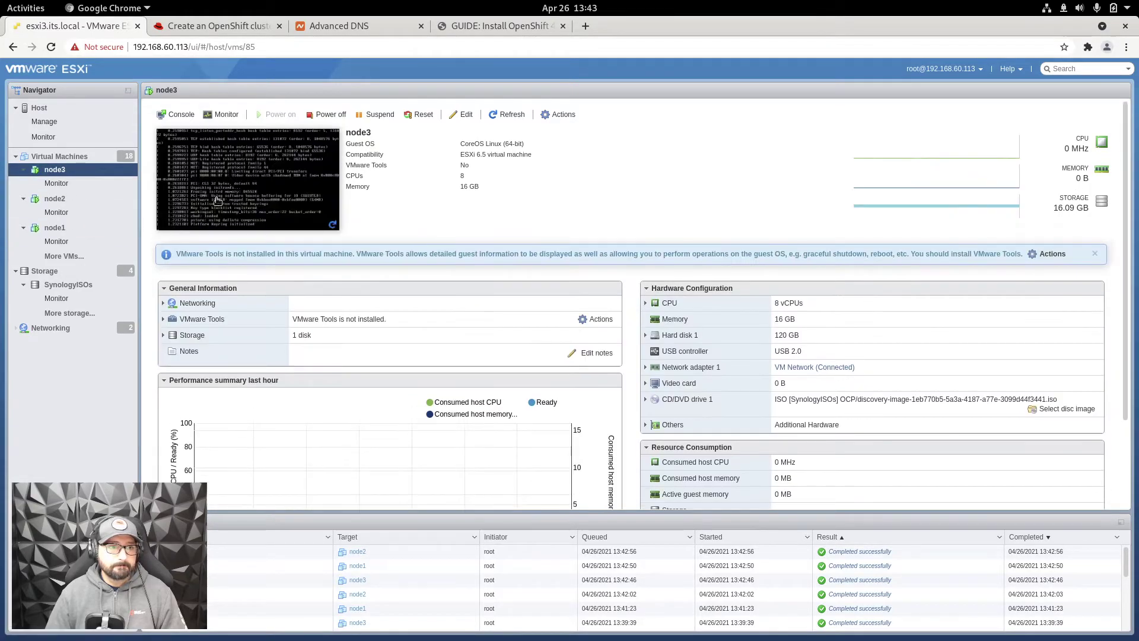
Step: Switch to the Assisted Installer's Bare Metal Discovery page and examine the hardware and network details of the first discovered host
left_click(240, 30)
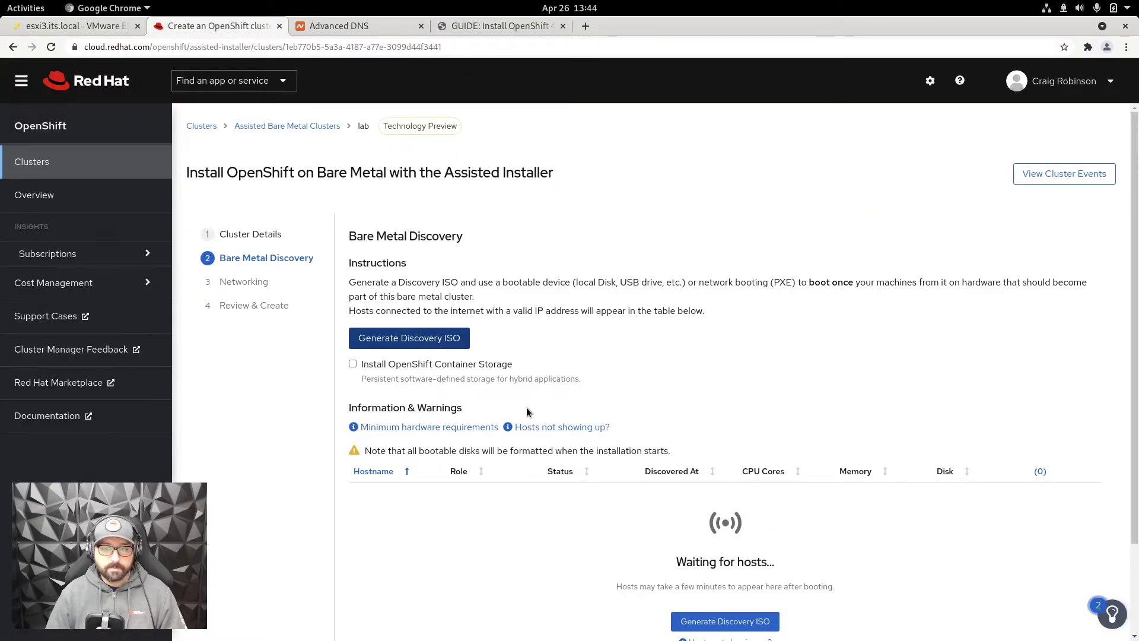
scroll(529, 409, "down", 3)
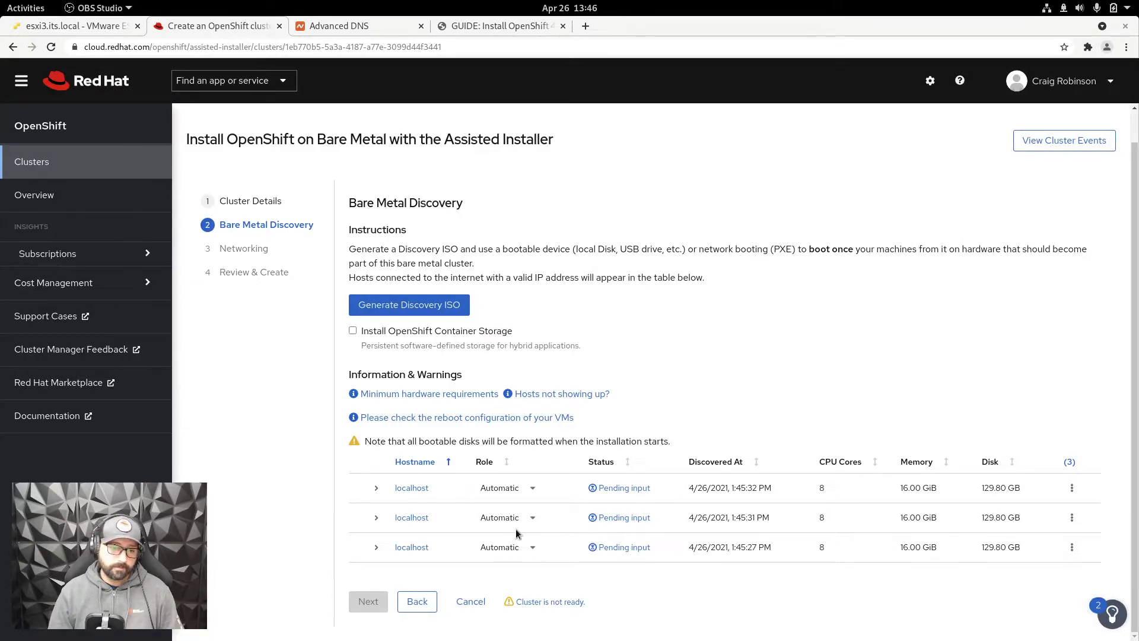
left_click(375, 488)
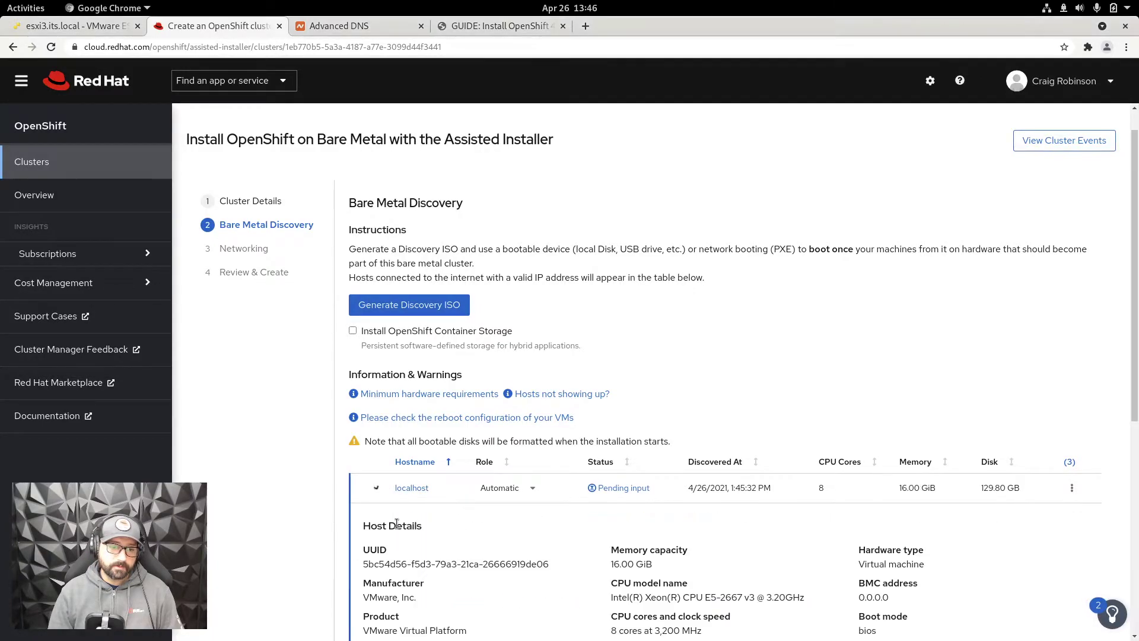
scroll(514, 515, "down", 5)
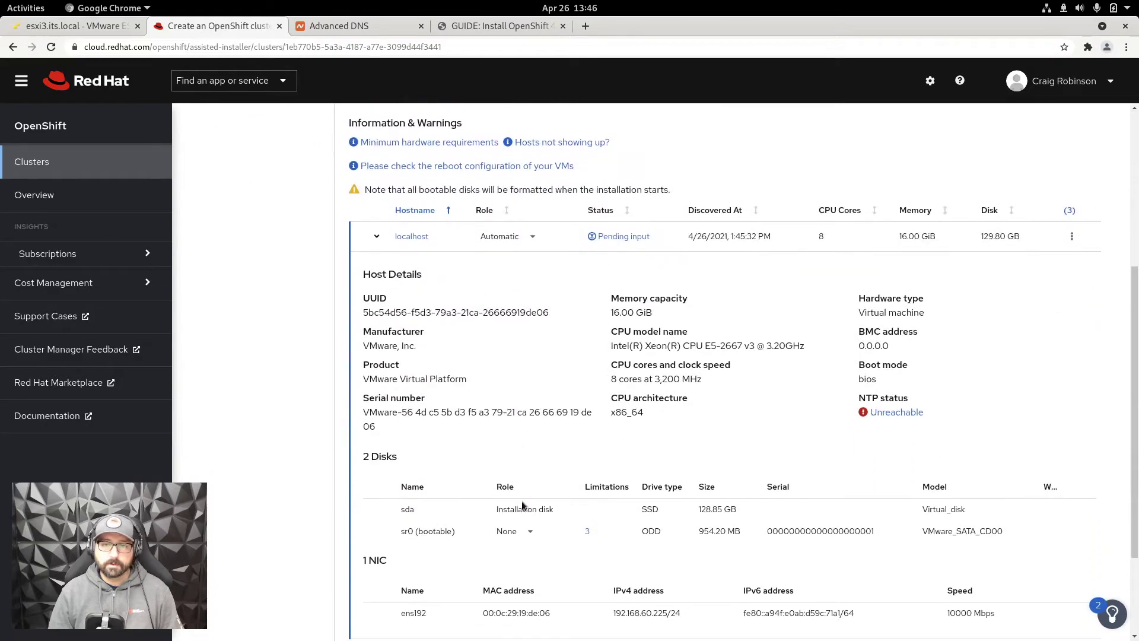
scroll(572, 469, "down", 2)
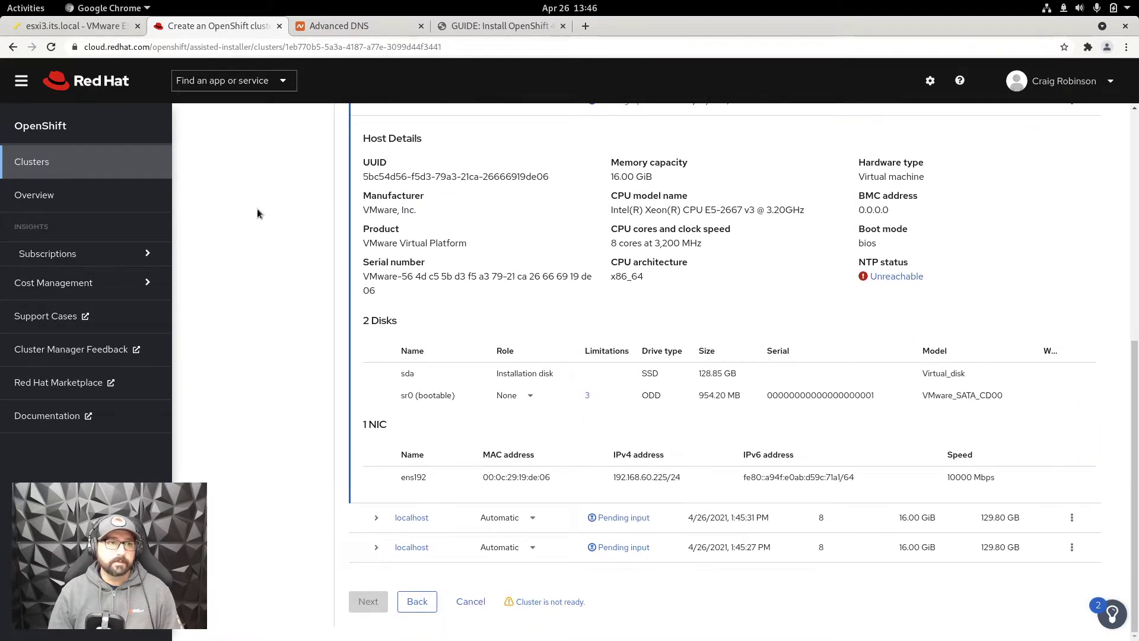
Step: Read node1's IP address from its ESXi console and return to the Assisted Installer
left_click(97, 27)
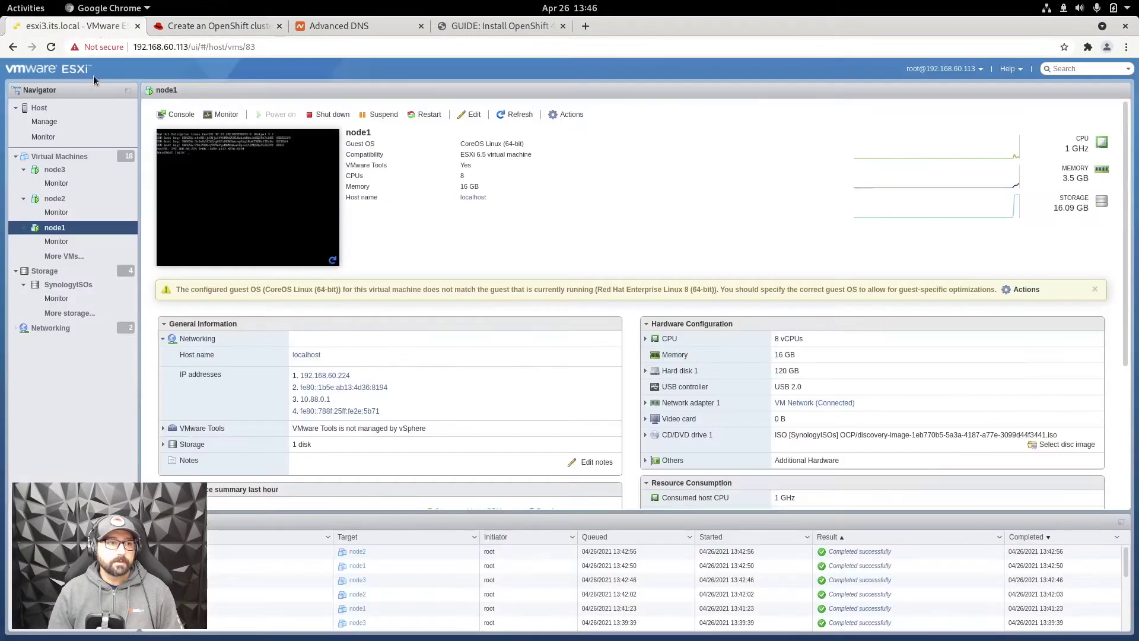
left_click(232, 185)
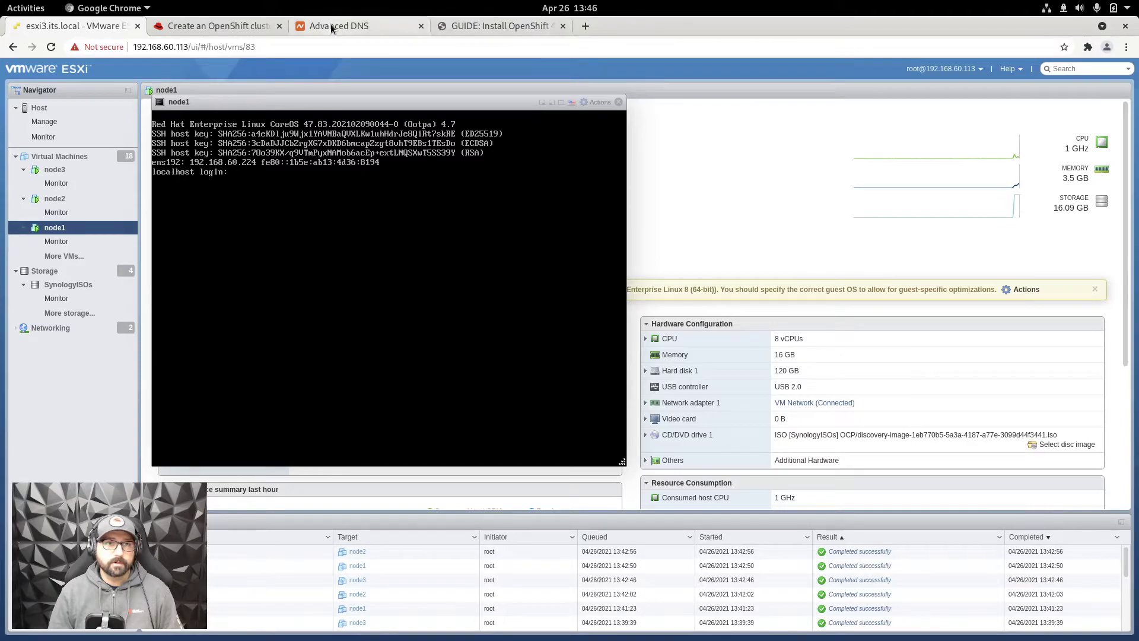
left_click(214, 26)
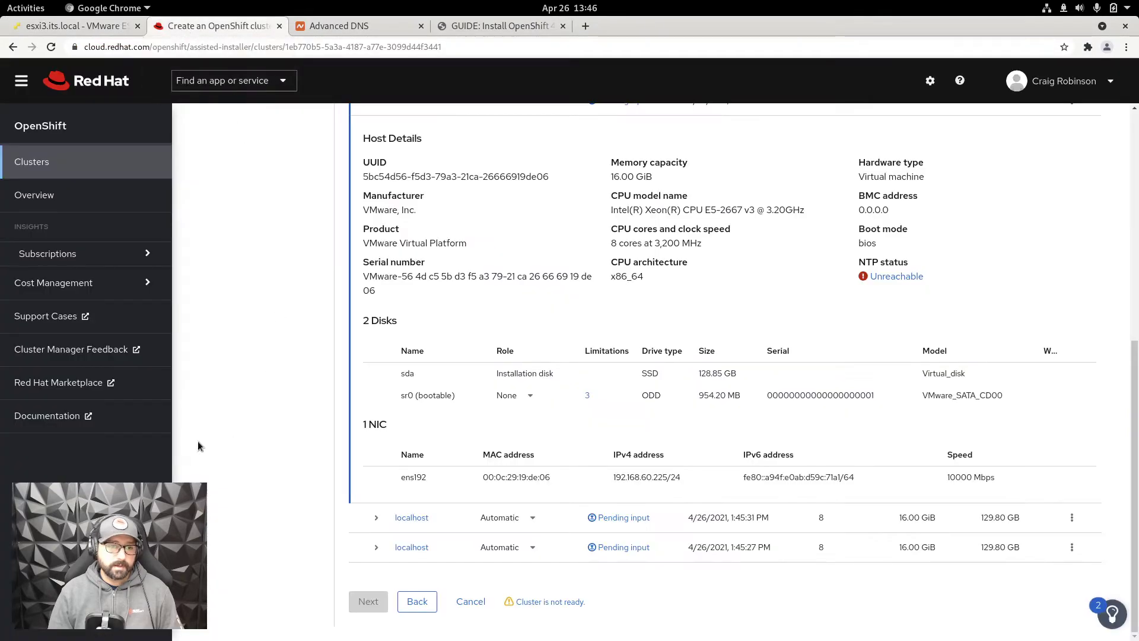
Step: Expand the details of the other two discovered hosts and compare their IPv4 addresses to find node1
left_click(414, 517)
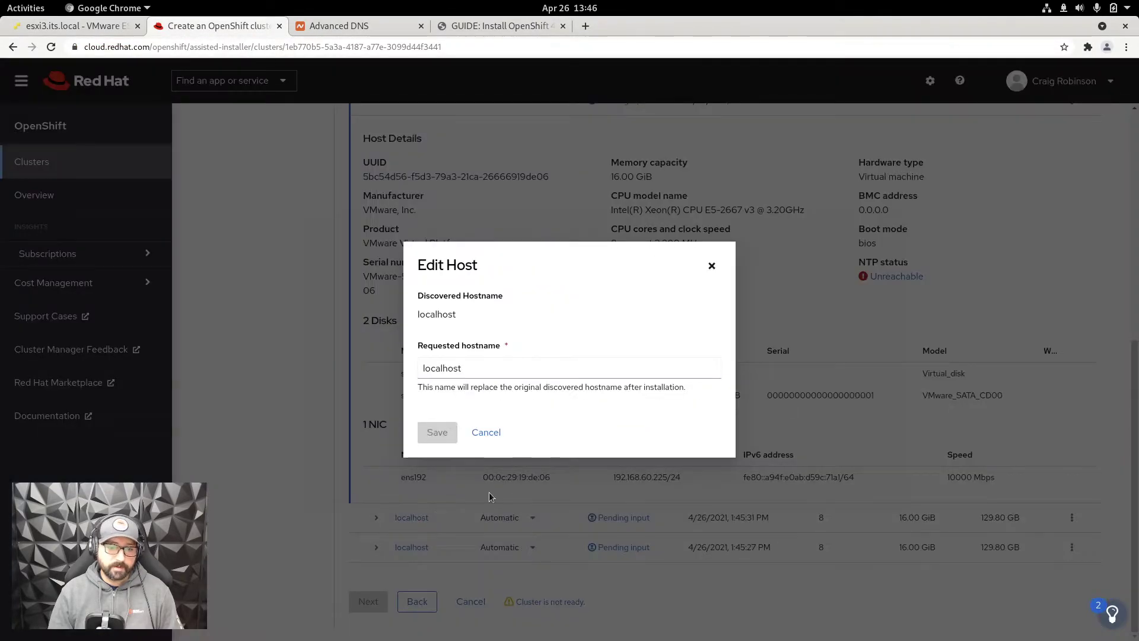
left_click(486, 432)
left_click(376, 519)
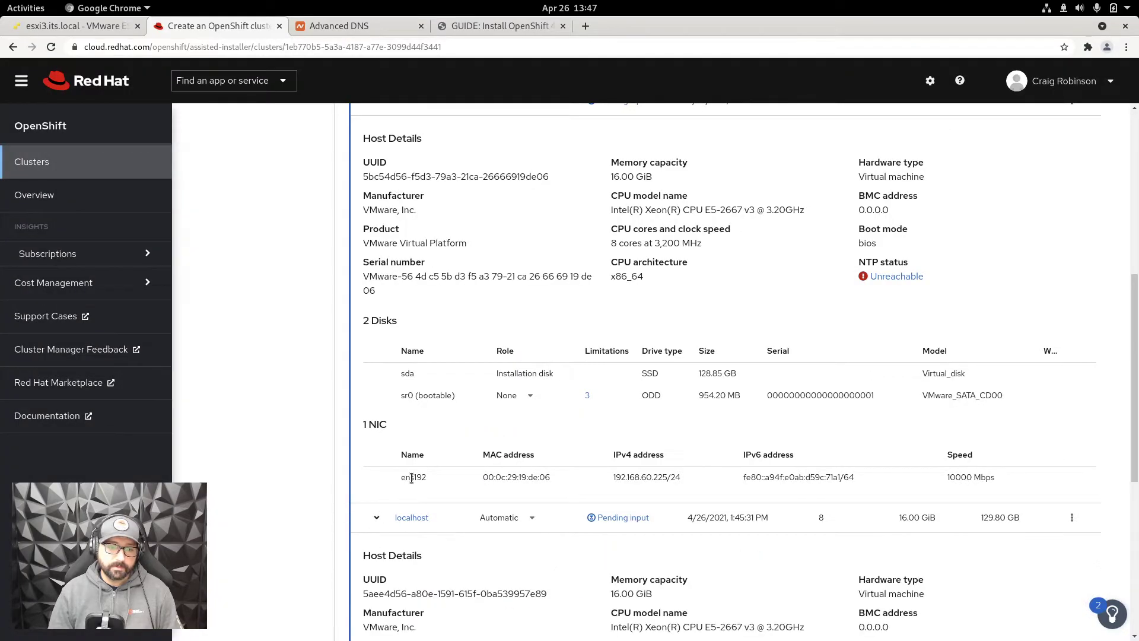
scroll(438, 490, "down", 5)
scroll(438, 496, "down", 2)
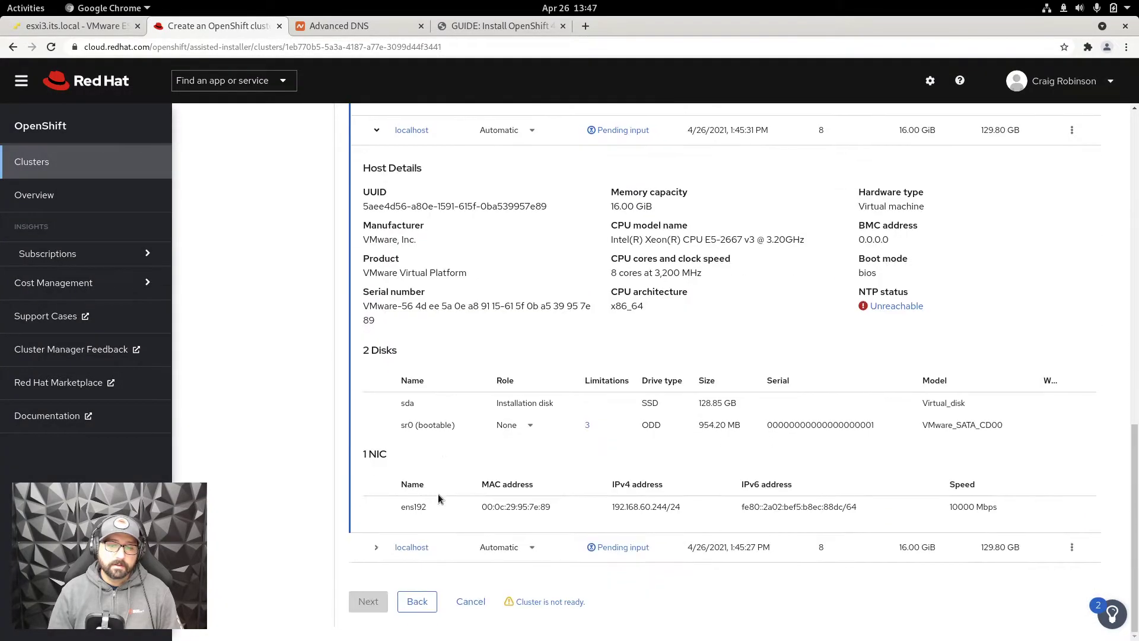
left_click(375, 547)
scroll(436, 523, "down", 6)
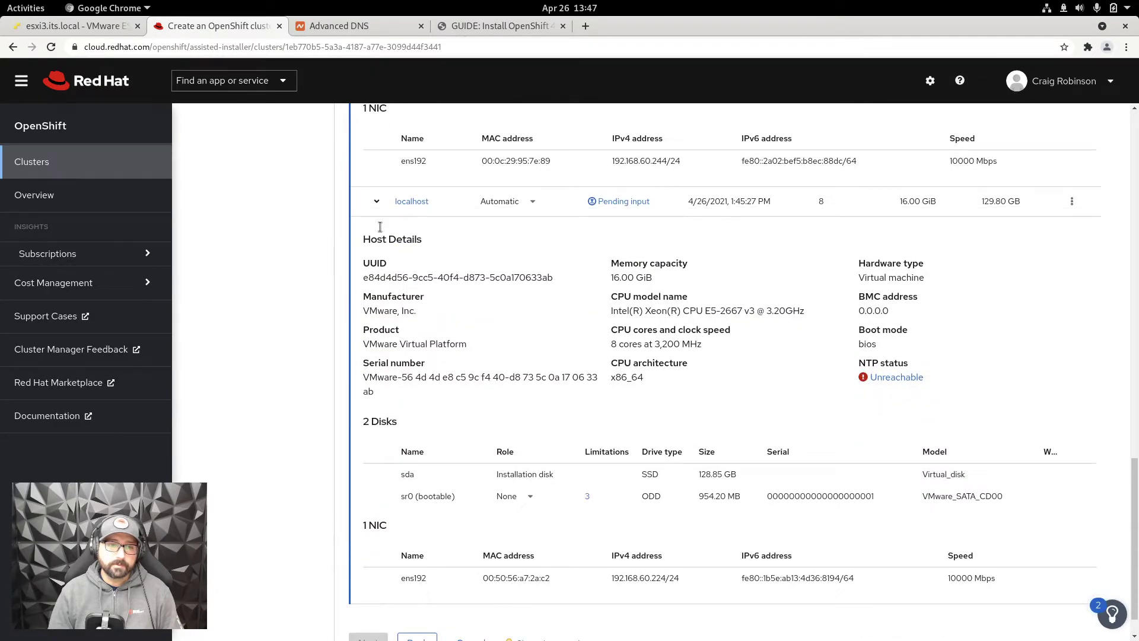
Step: Set the requested hostname of the host at 192.168.60.224 to node1.lab.mydc.dev and save it
left_click(412, 202)
left_click_drag(463, 366, 376, 372)
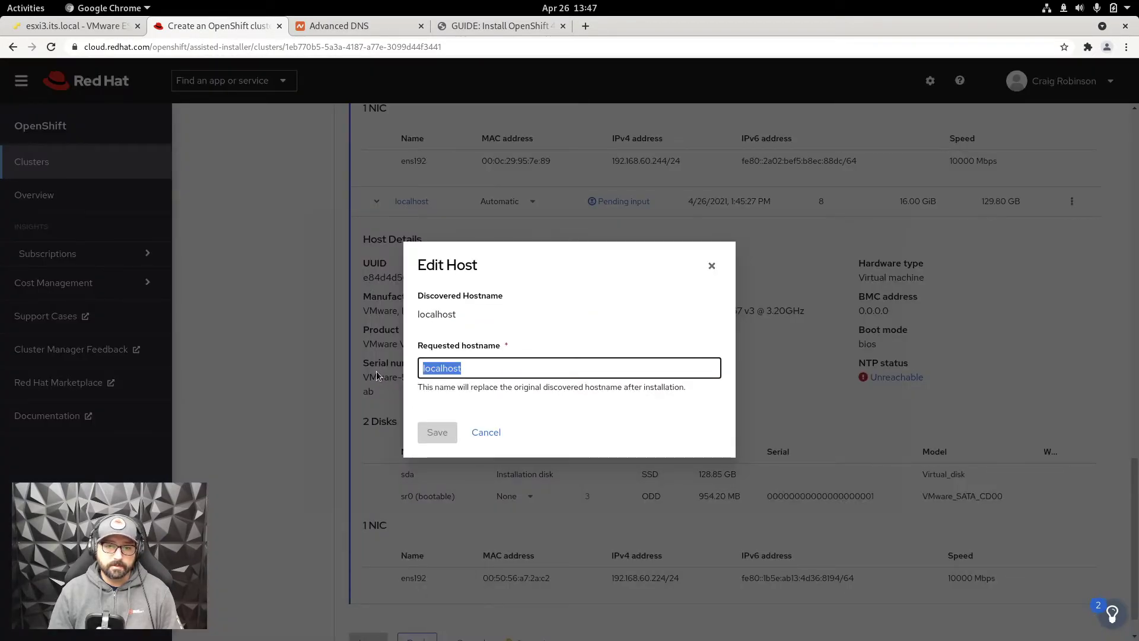
type("node1")
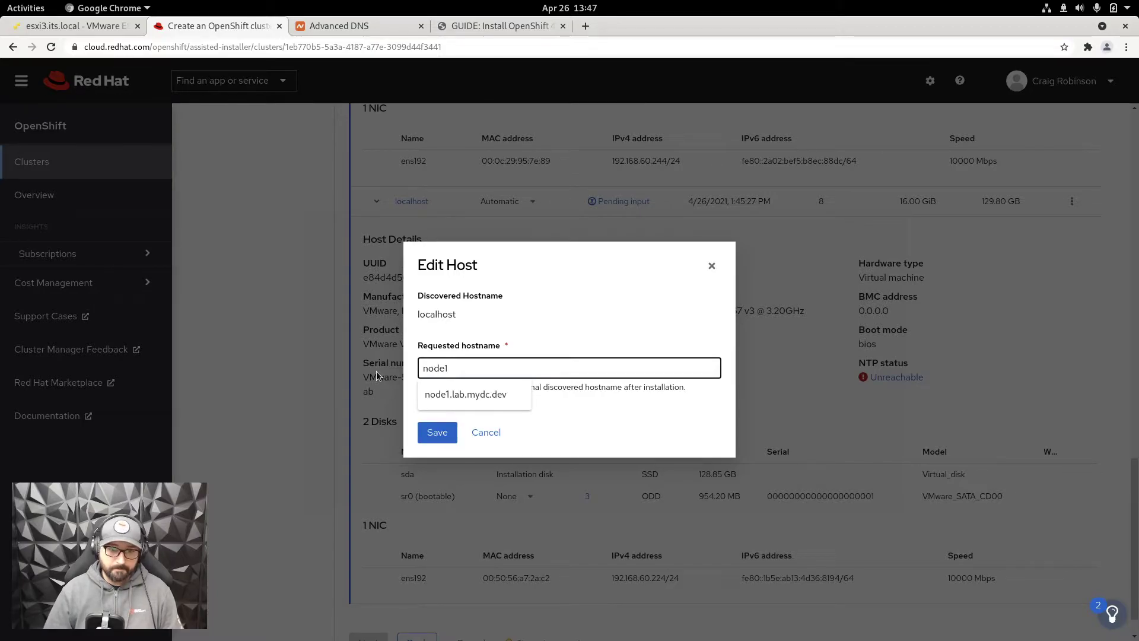
key("Down")
key("Return")
left_click(434, 433)
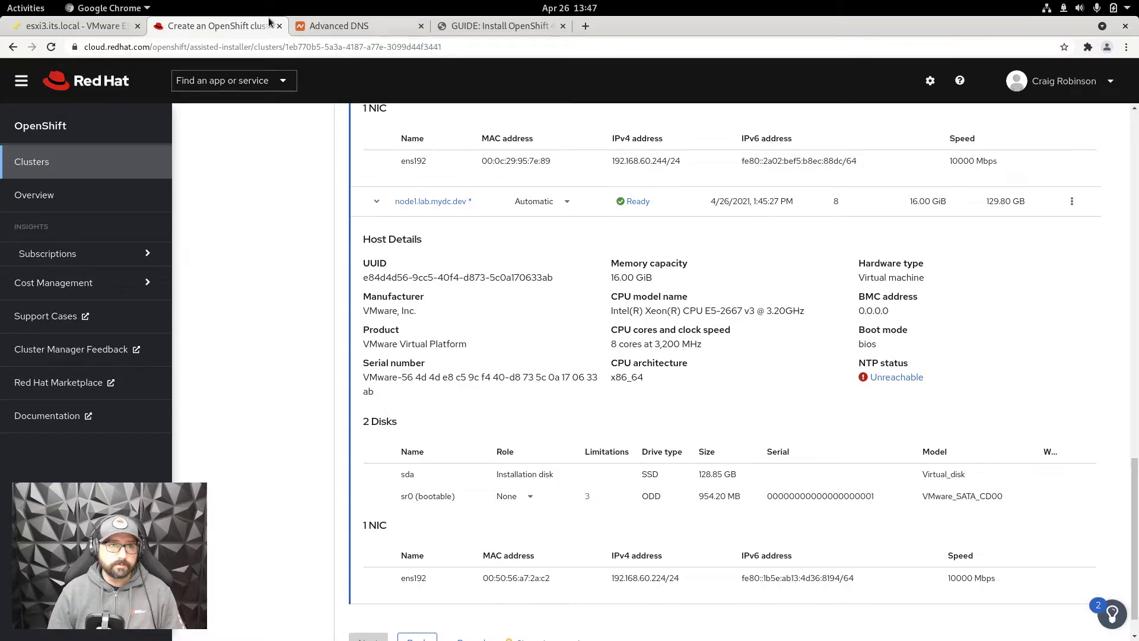
Step: Read node2's IP address from its ESXi console, close the console windows and return to the Assisted Installer
left_click(76, 25)
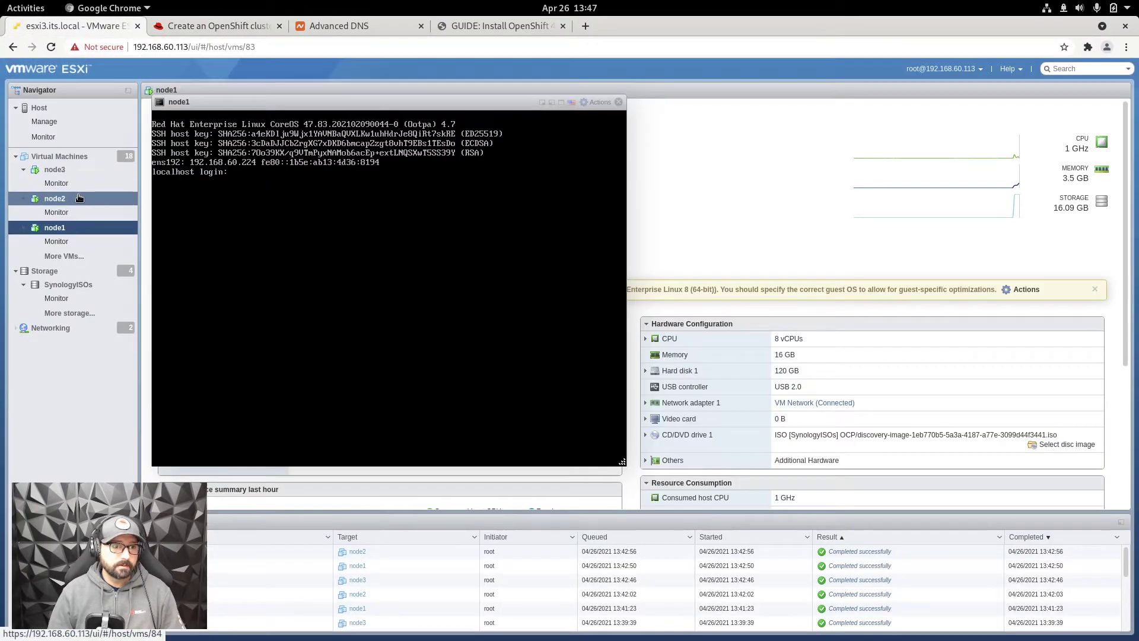
left_click(54, 198)
left_click(619, 103)
left_click(249, 178)
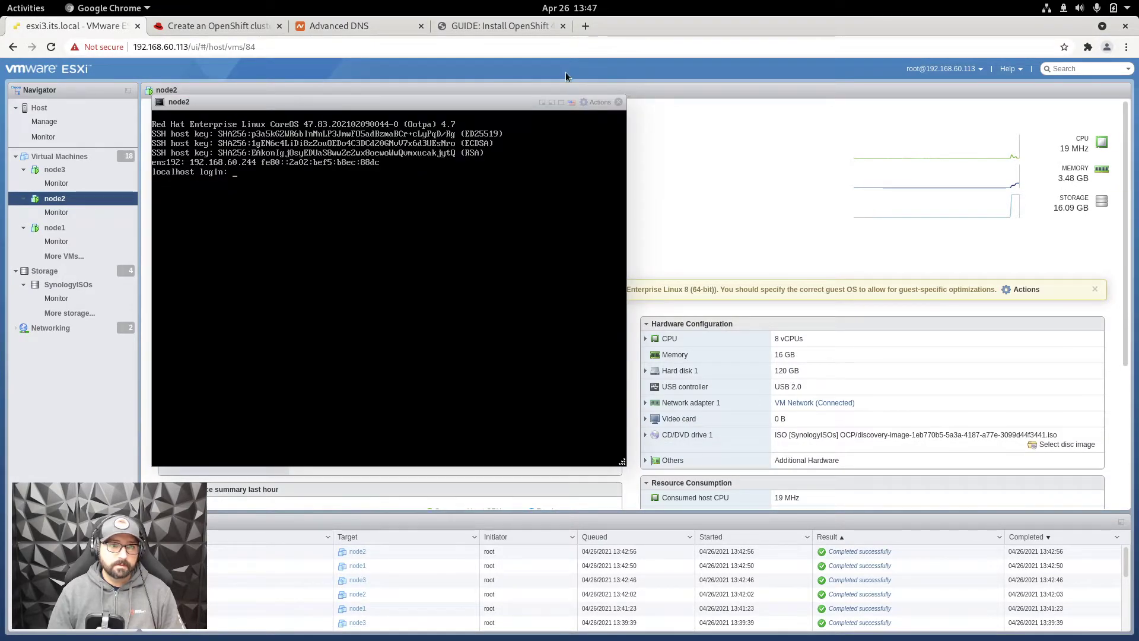
left_click(618, 102)
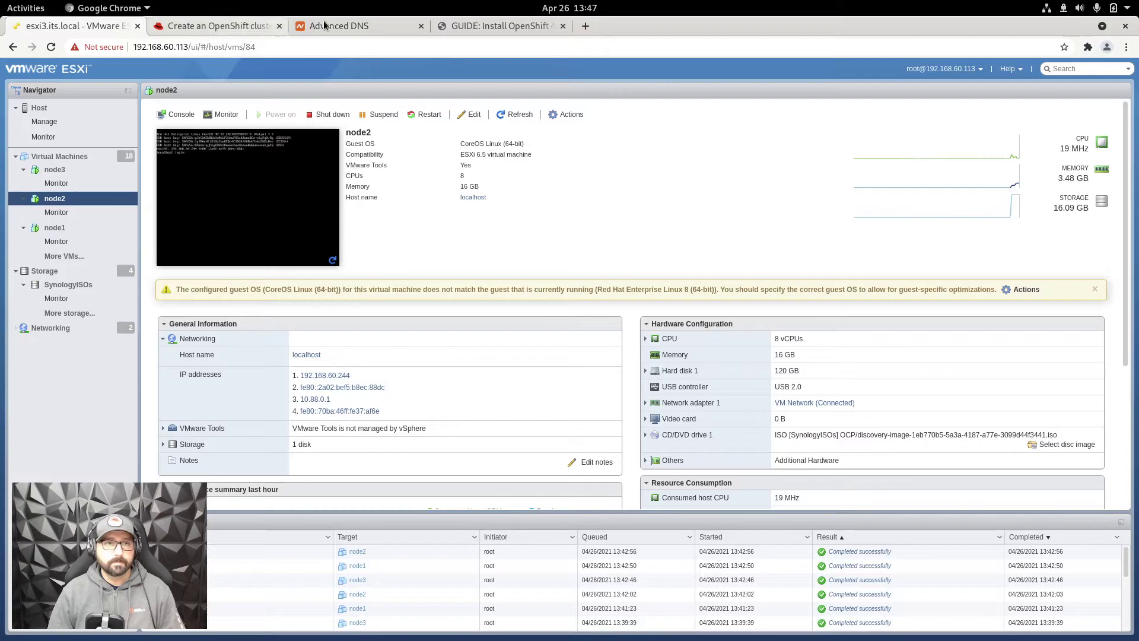
left_click(247, 24)
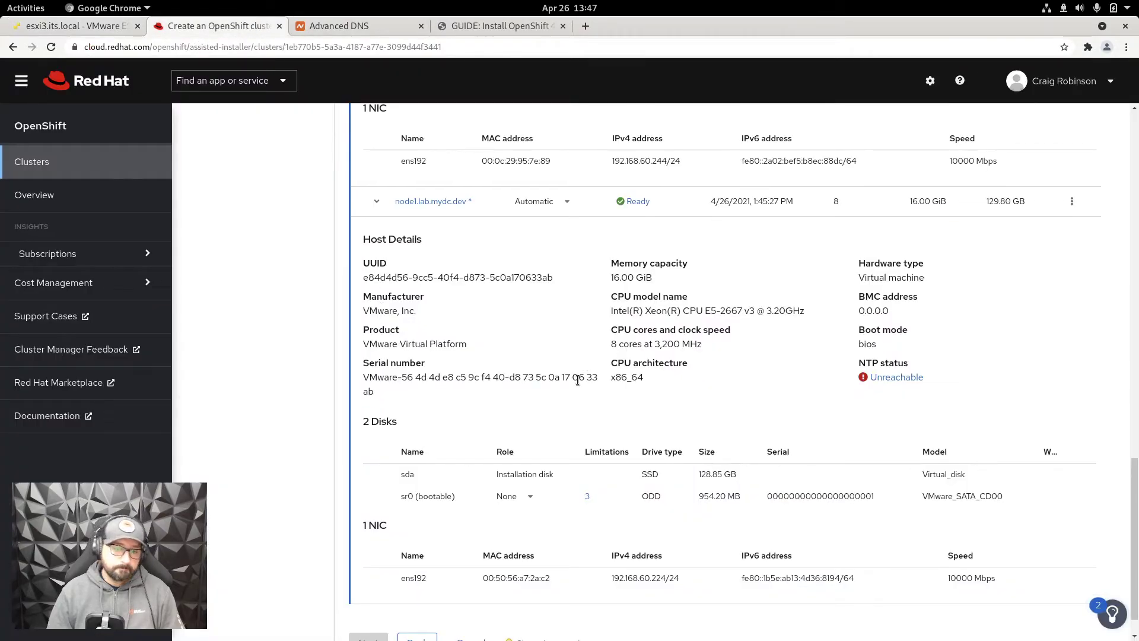
Step: Collapse node1's host details and save node2.lab.mydc.dev as the requested hostname of the host at 192.168.60.244
scroll(570, 371, "up", 2)
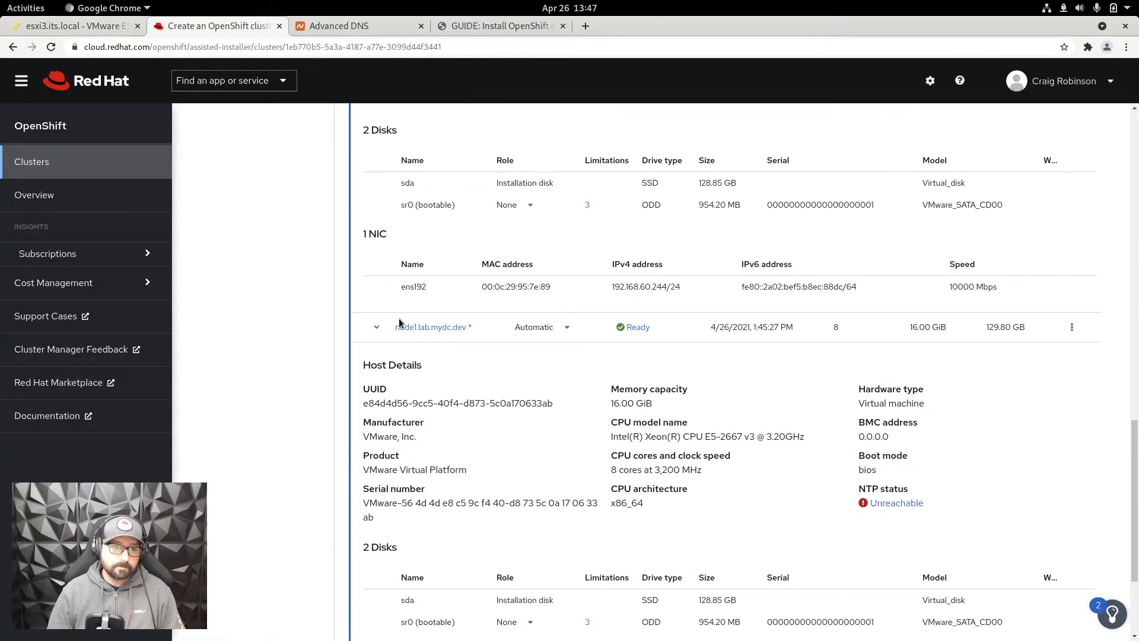
left_click(376, 326)
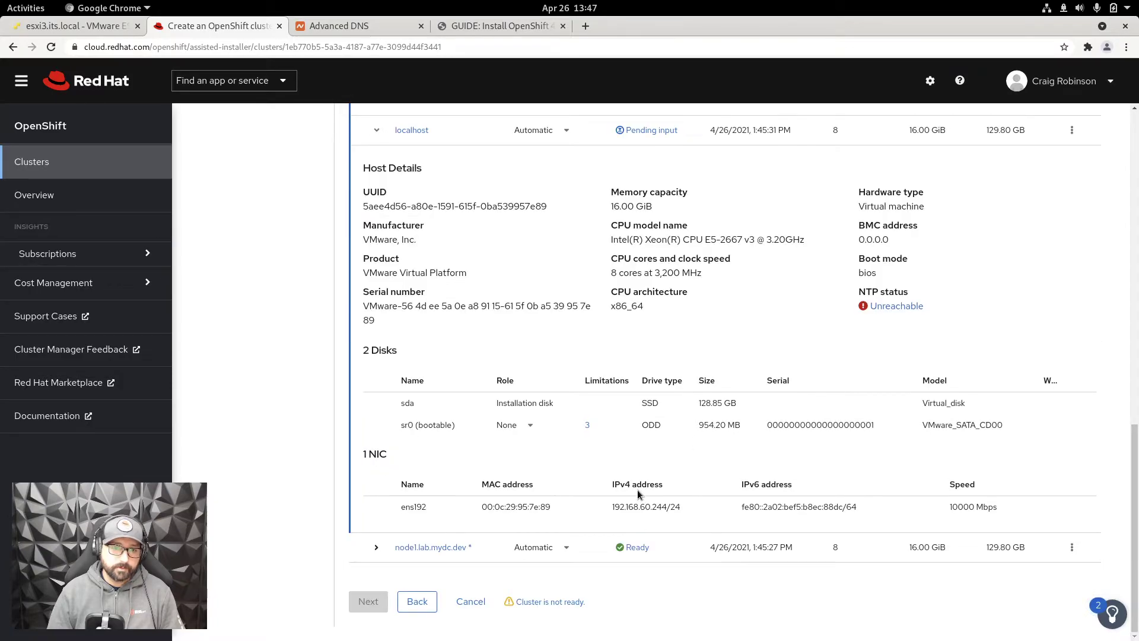
scroll(636, 496, "up", 2)
left_click(411, 224)
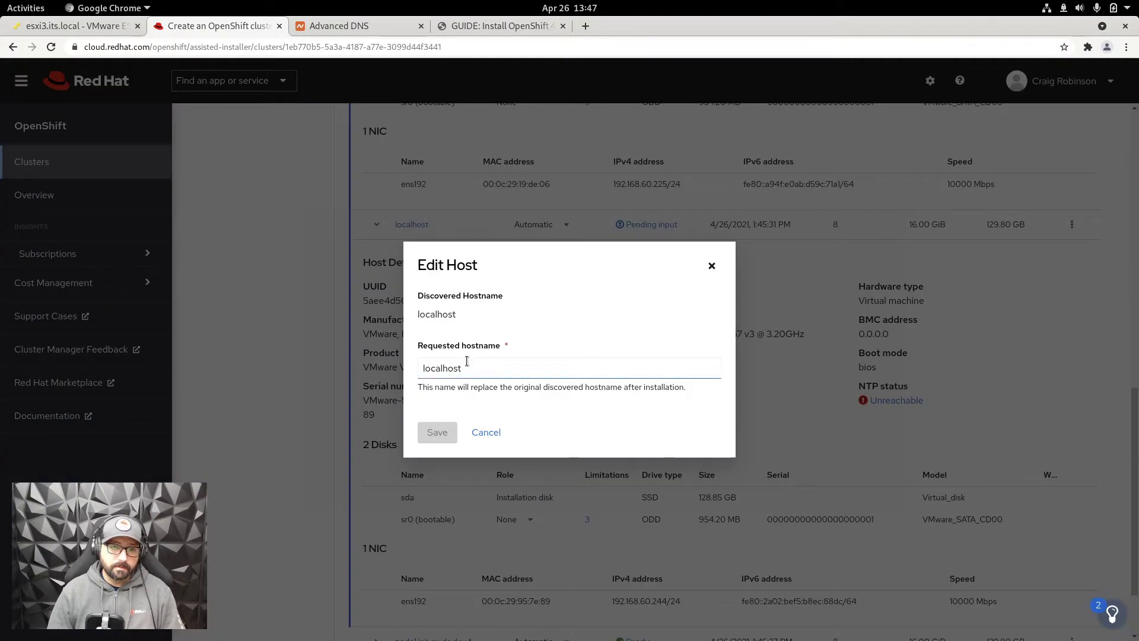
left_click_drag(464, 363, 425, 364)
key("BackSpace")
type("ni")
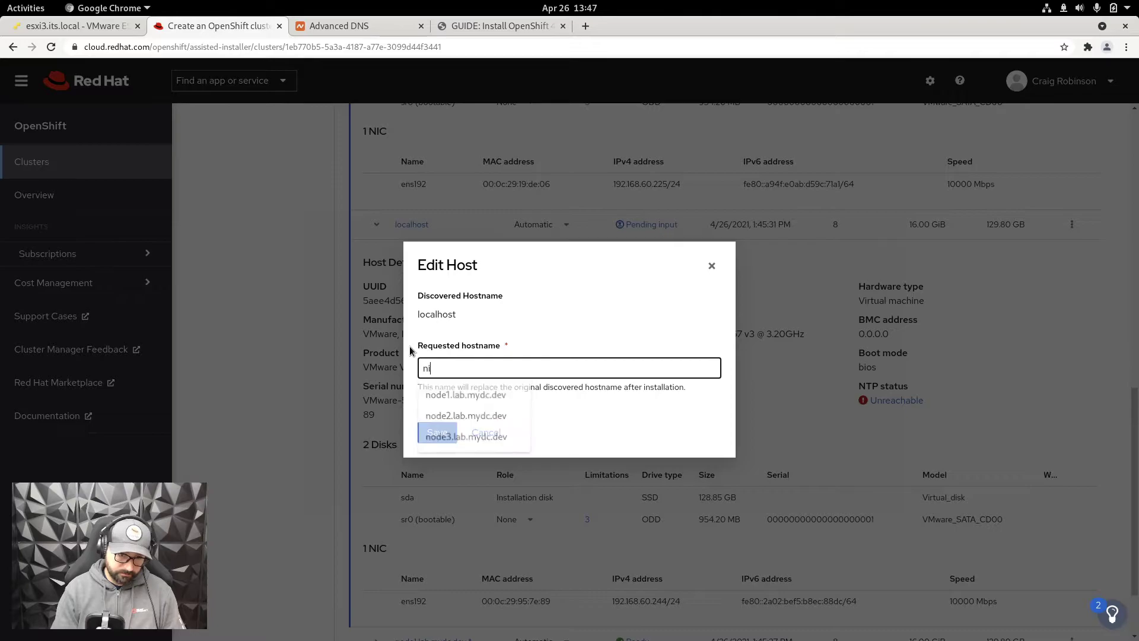
key("BackSpace")
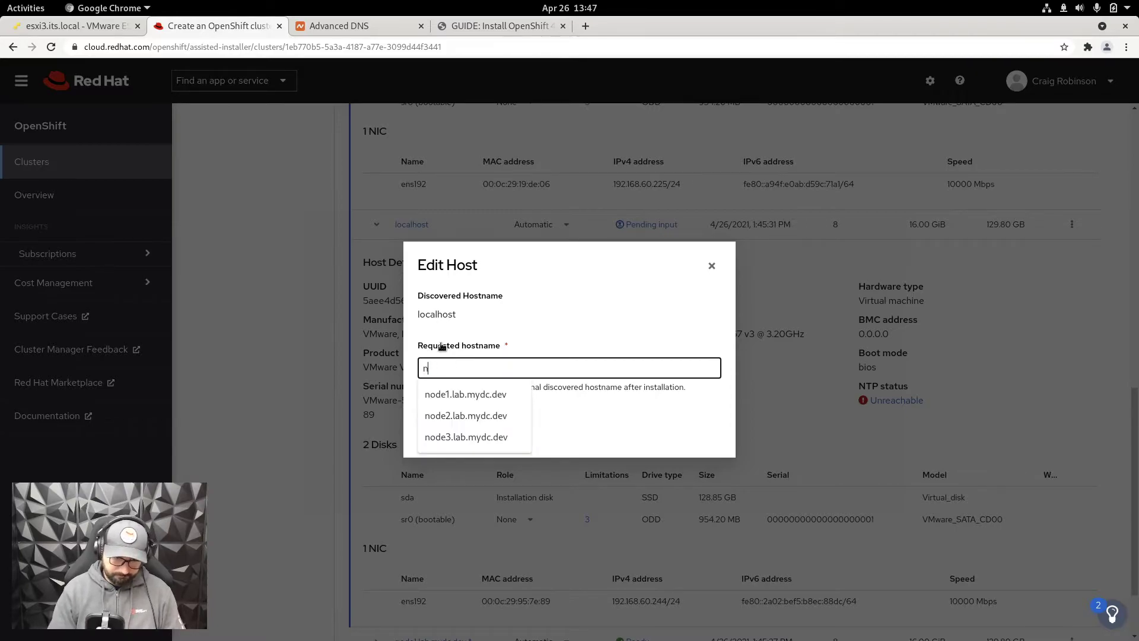
left_click(466, 416)
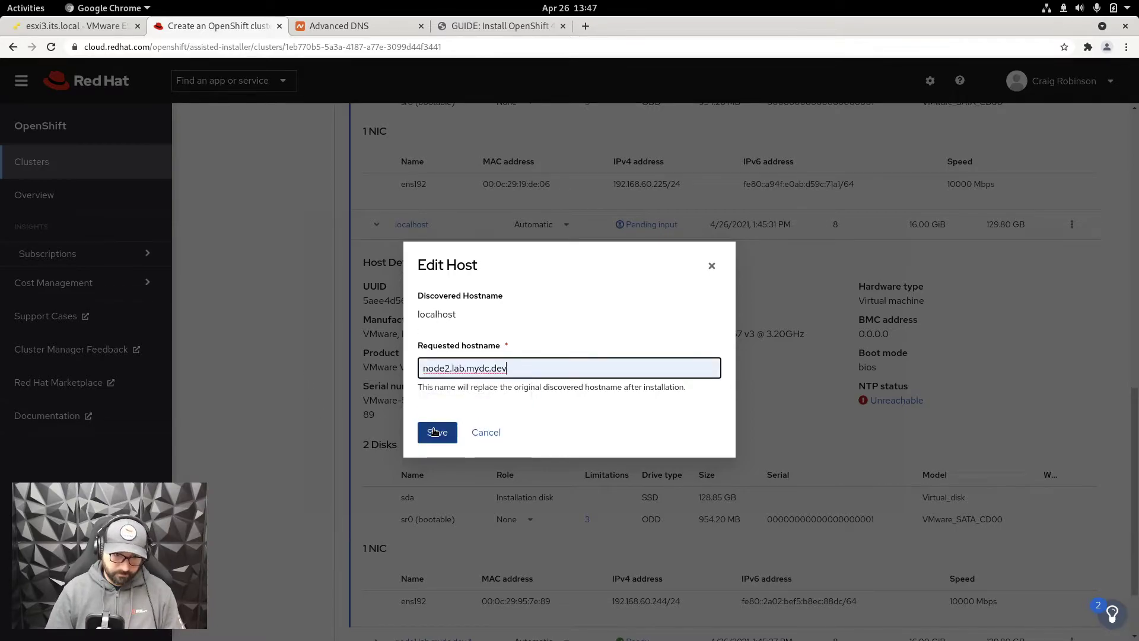
left_click(435, 431)
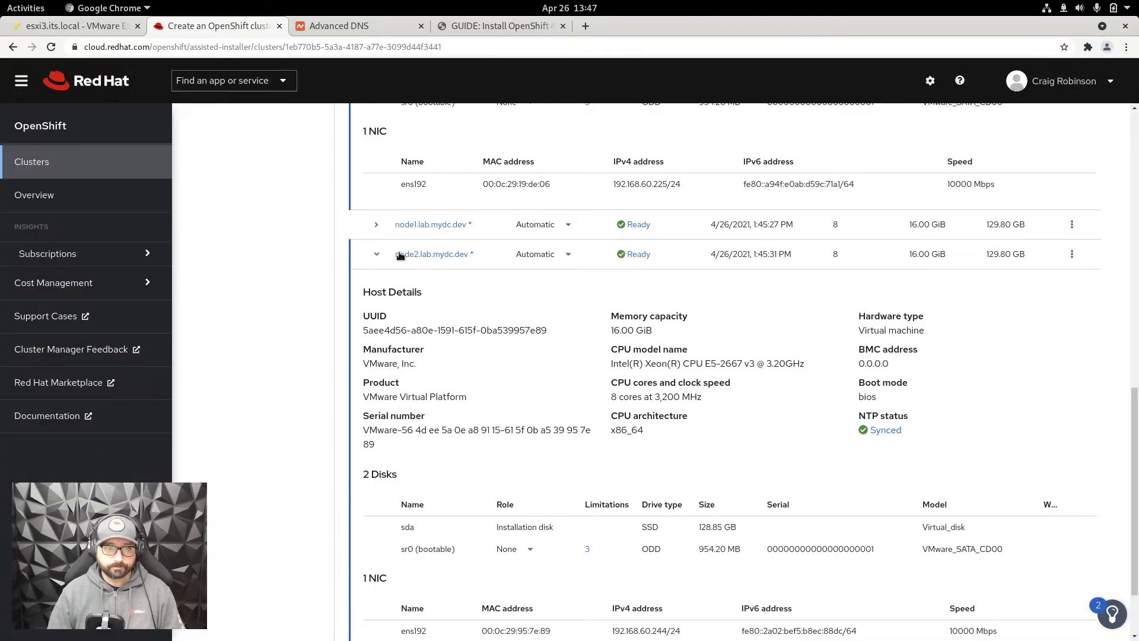
left_click(377, 224)
scroll(384, 384, "up", 5)
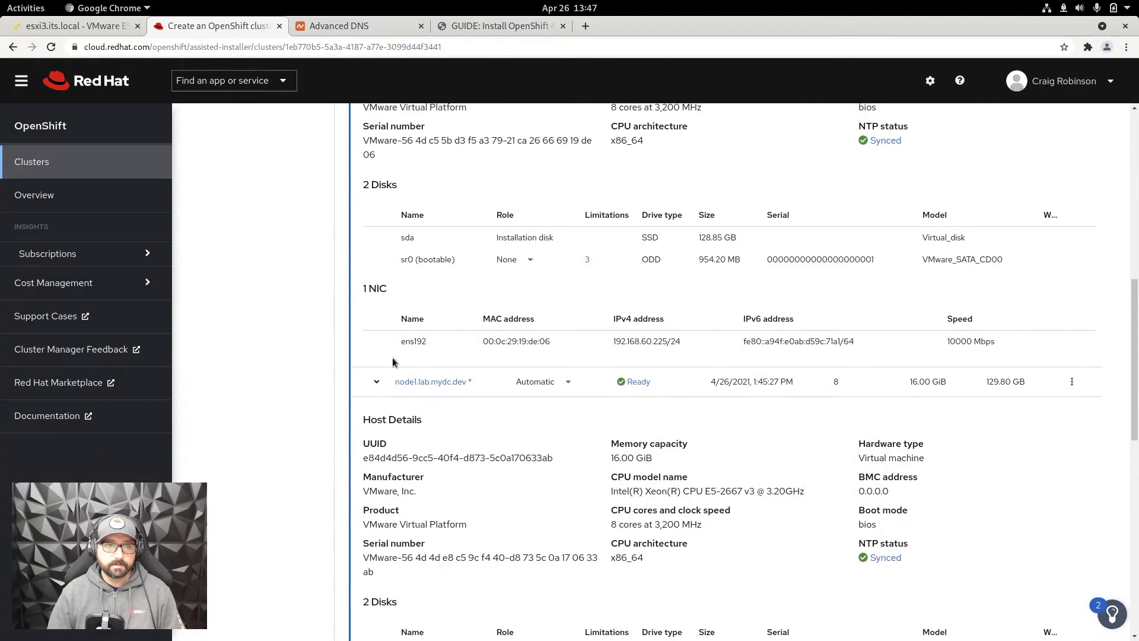
left_click(380, 383)
Step: Set the requested hostname of the remaining localhost host at 192.168.60.225 to node3.lab.mydc.dev and save it
scroll(404, 309, "up", 9)
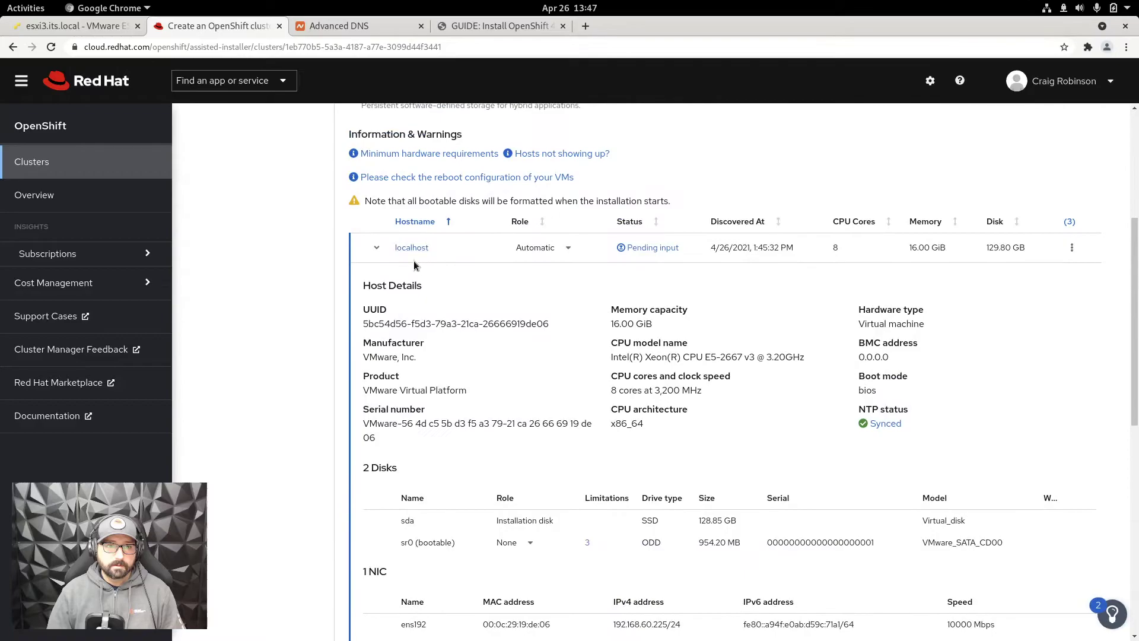
left_click(414, 251)
left_click_drag(473, 368, 418, 359)
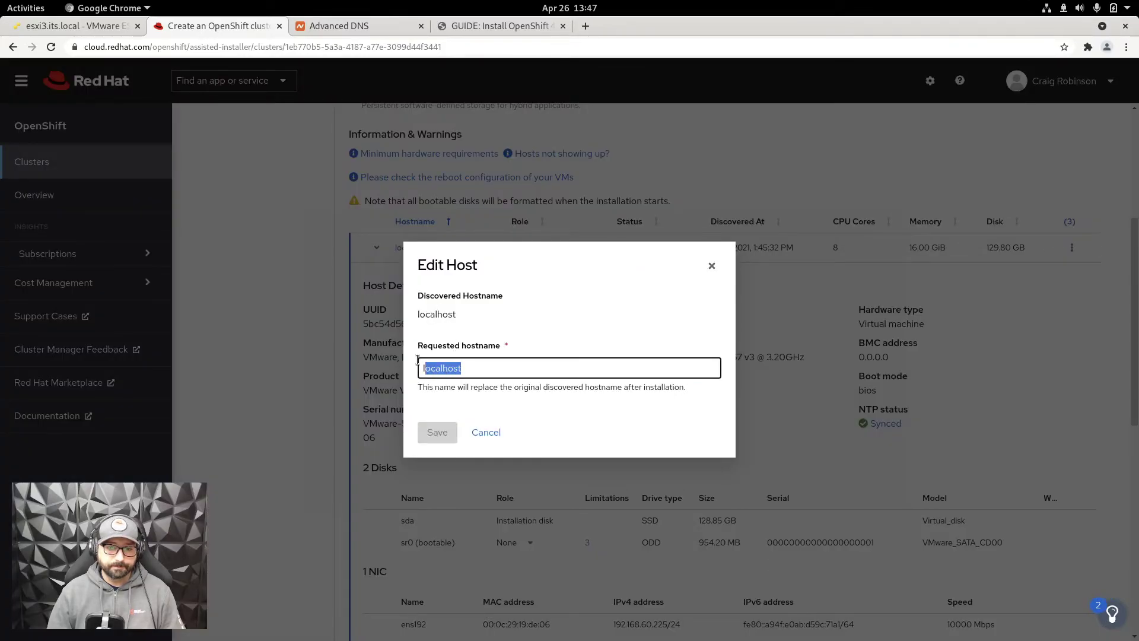
type("node2")
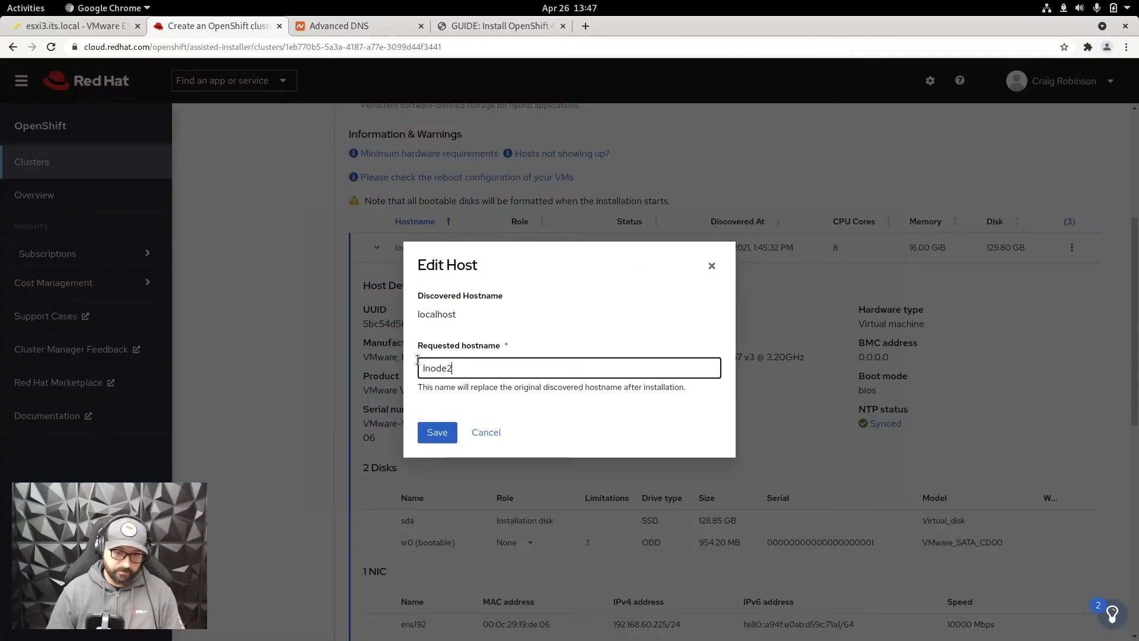
key("BackSpace")
key("BackSpace")
key("BackSpace")
key("BackSpace")
key("BackSpace")
key("BackSpace")
type("node")
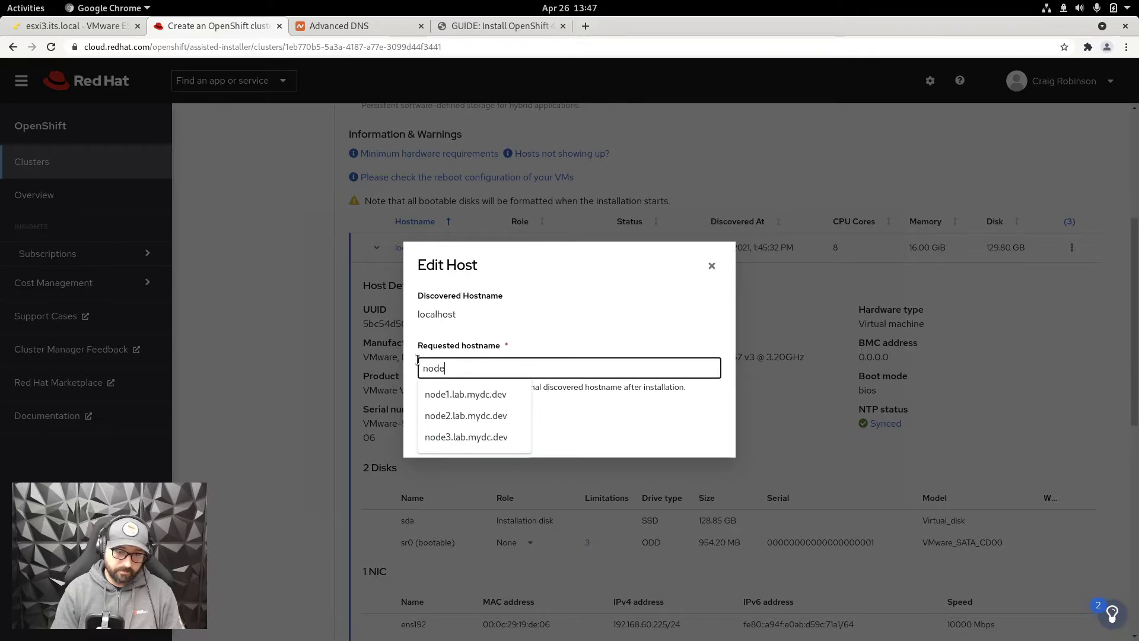
left_click(502, 437)
left_click(446, 429)
Step: Collapse the host details of node2 and node3 and continue to the Networking stage
scroll(522, 455, "down", 3)
scroll(522, 454, "down", 5)
scroll(522, 454, "up", 4)
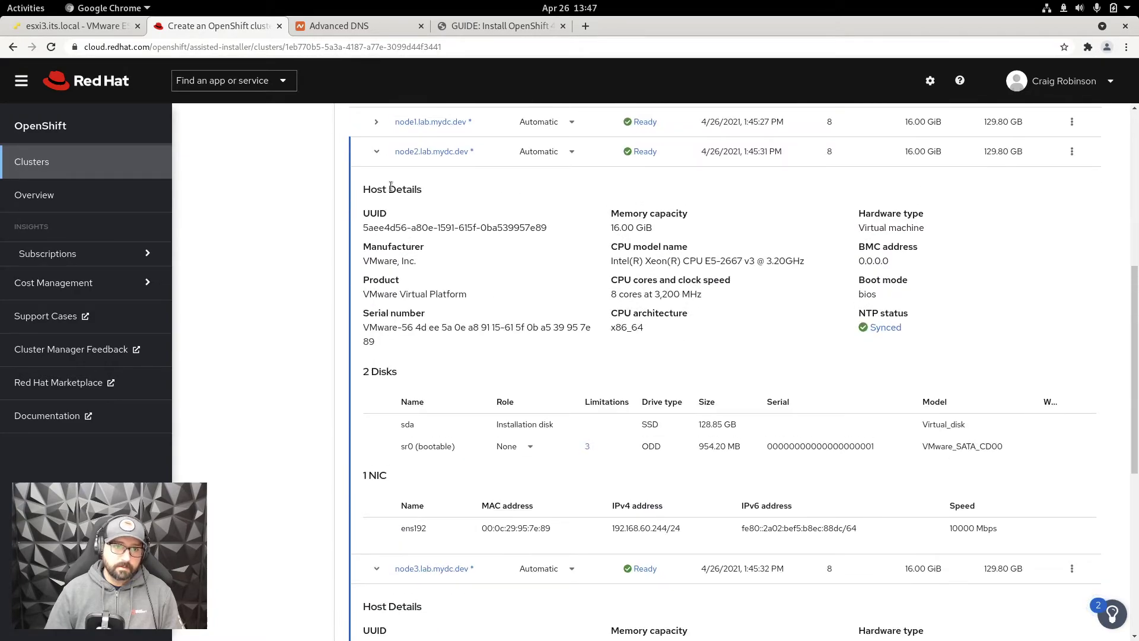
left_click(374, 153)
left_click(380, 183)
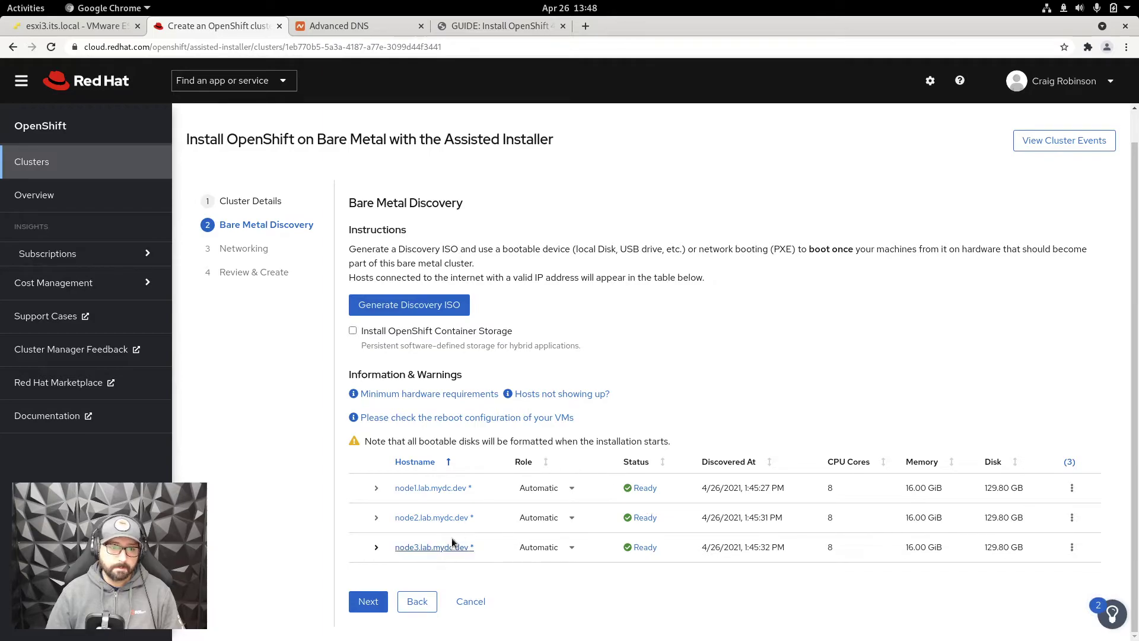
left_click(369, 603)
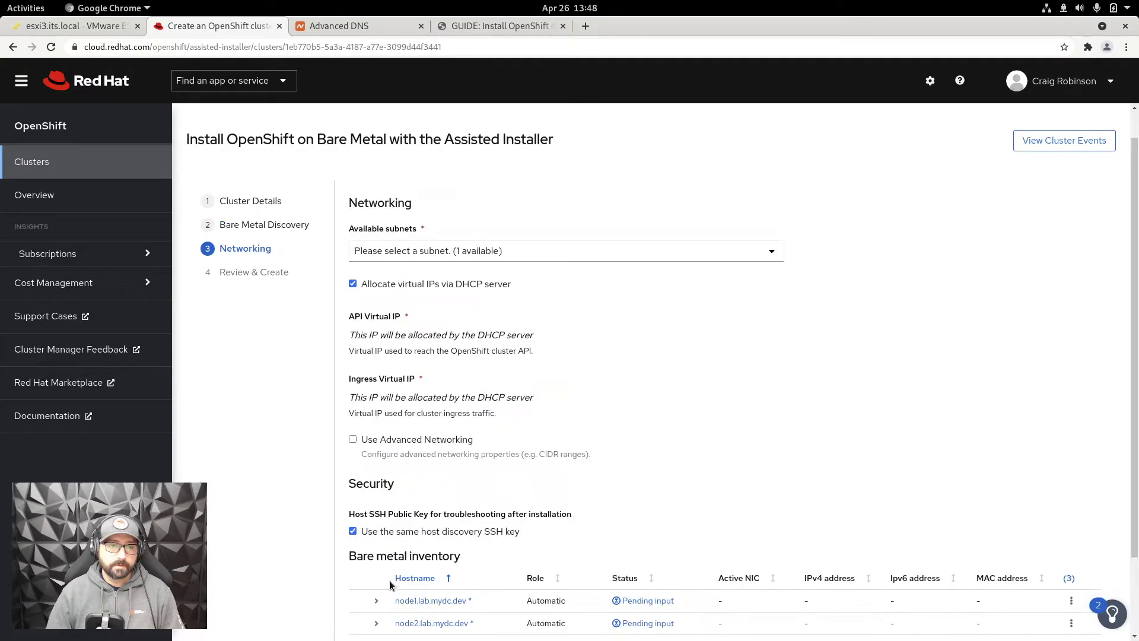
Step: Turn off virtual IP allocation via DHCP and select the 192.168.60.0/24 subnet
left_click(353, 285)
left_click(444, 253)
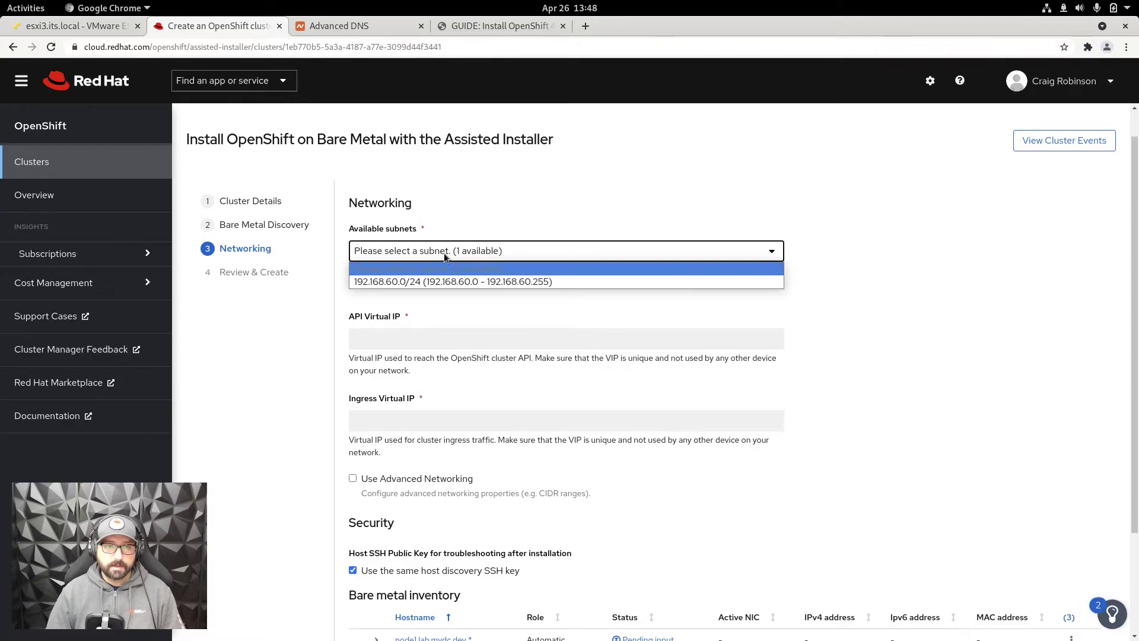
left_click(444, 282)
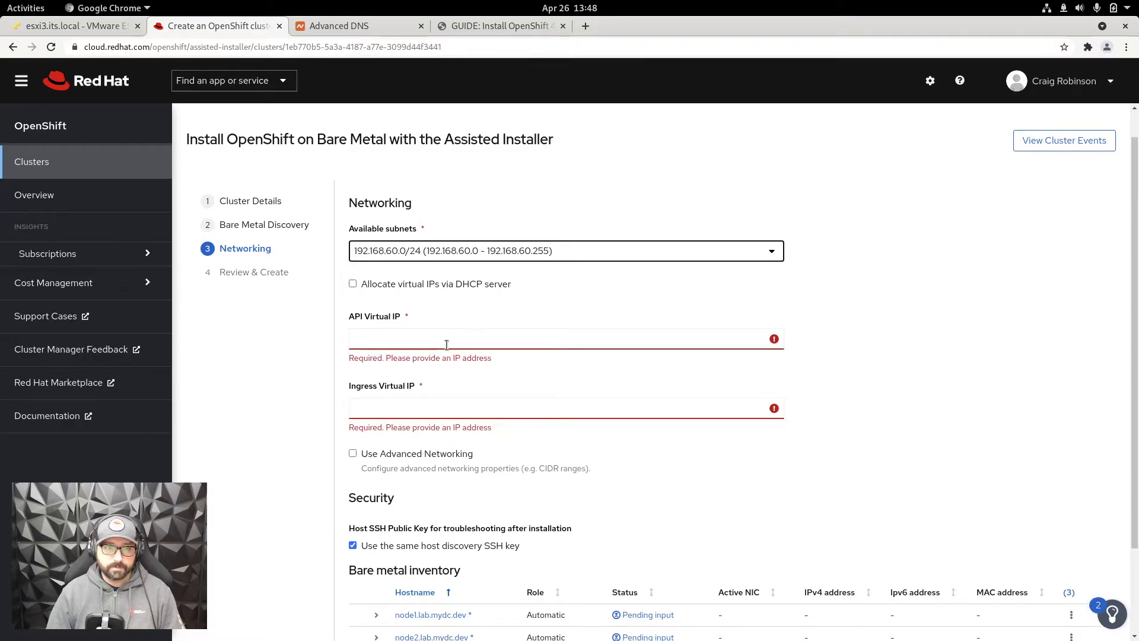
Step: Set the API virtual IP to 192.168.60.30 and the ingress virtual IP to 192.168.60.31
left_click(447, 339)
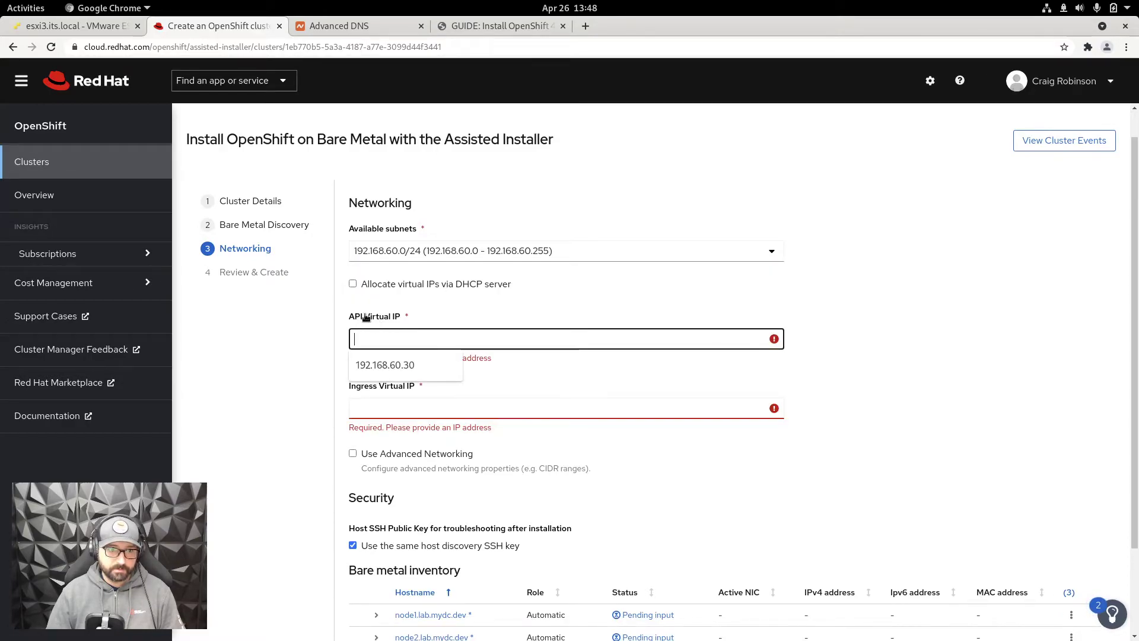
left_click(377, 366)
left_click(398, 423)
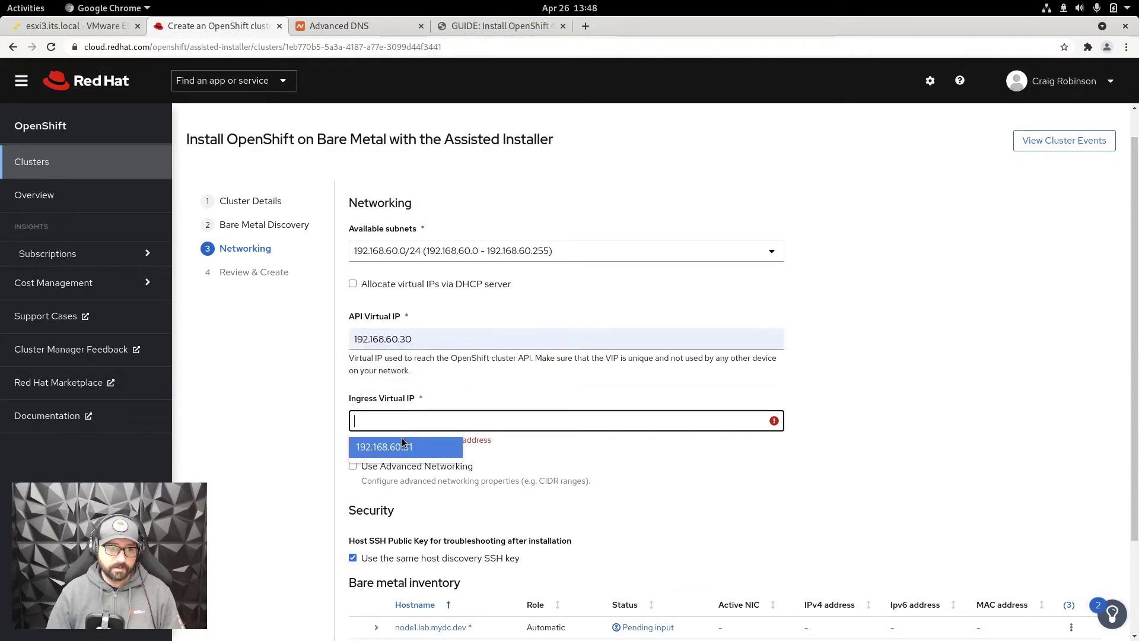
left_click(412, 445)
left_click(631, 462)
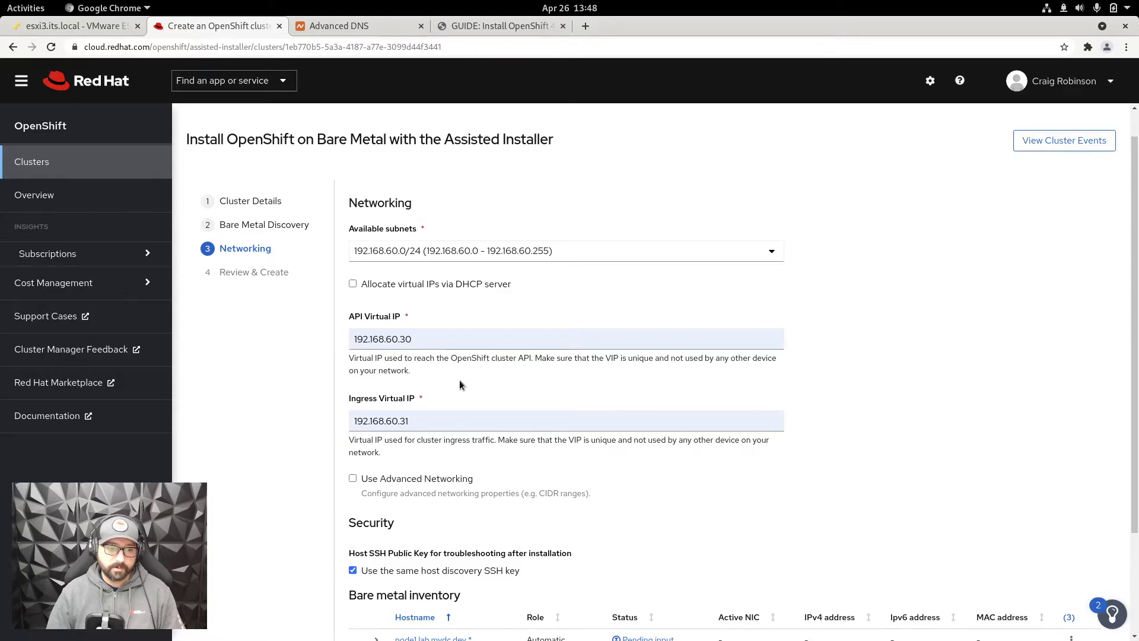
Step: Check the bare metal inventory, continue to the cluster review and start the cluster installation
scroll(460, 380, "down", 1)
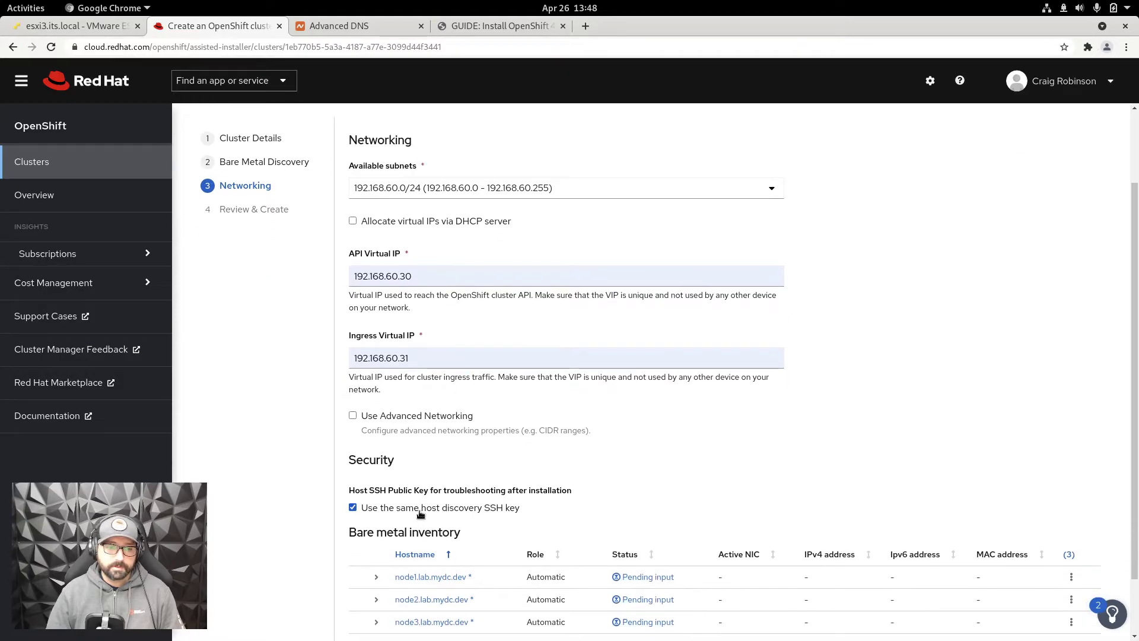
scroll(420, 514, "down", 1)
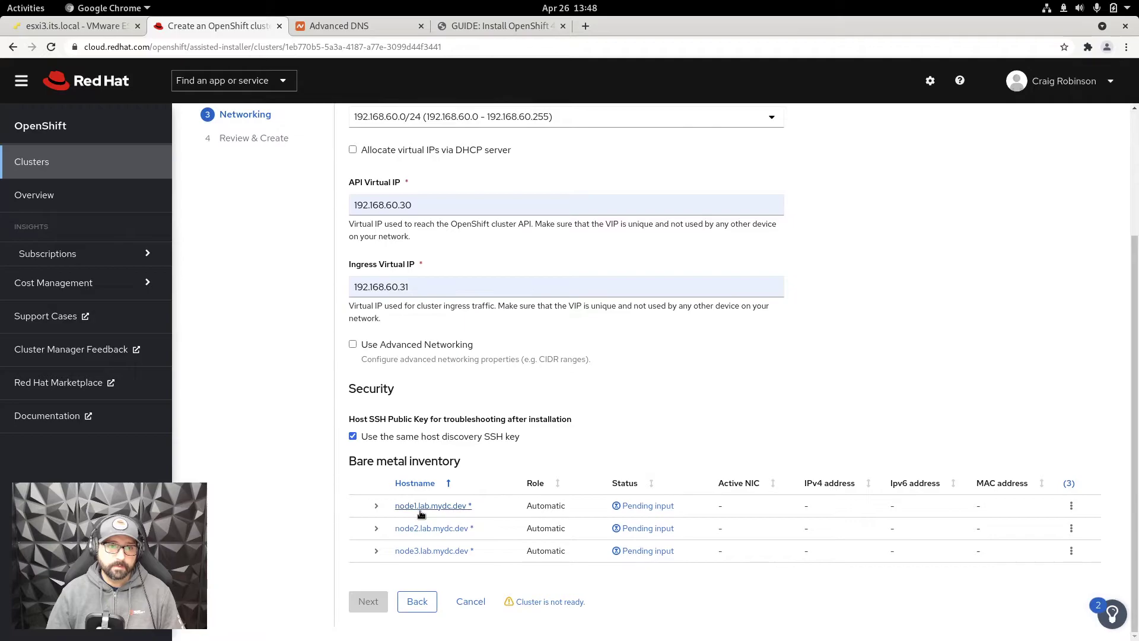
scroll(398, 267, "up", 1)
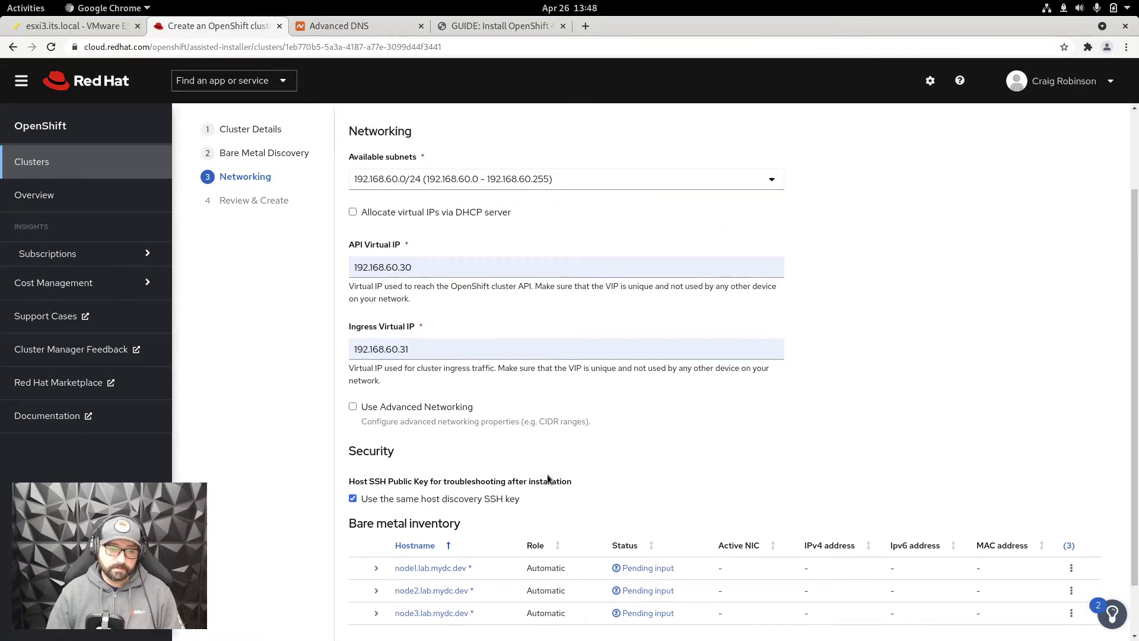
scroll(546, 469, "down", 1)
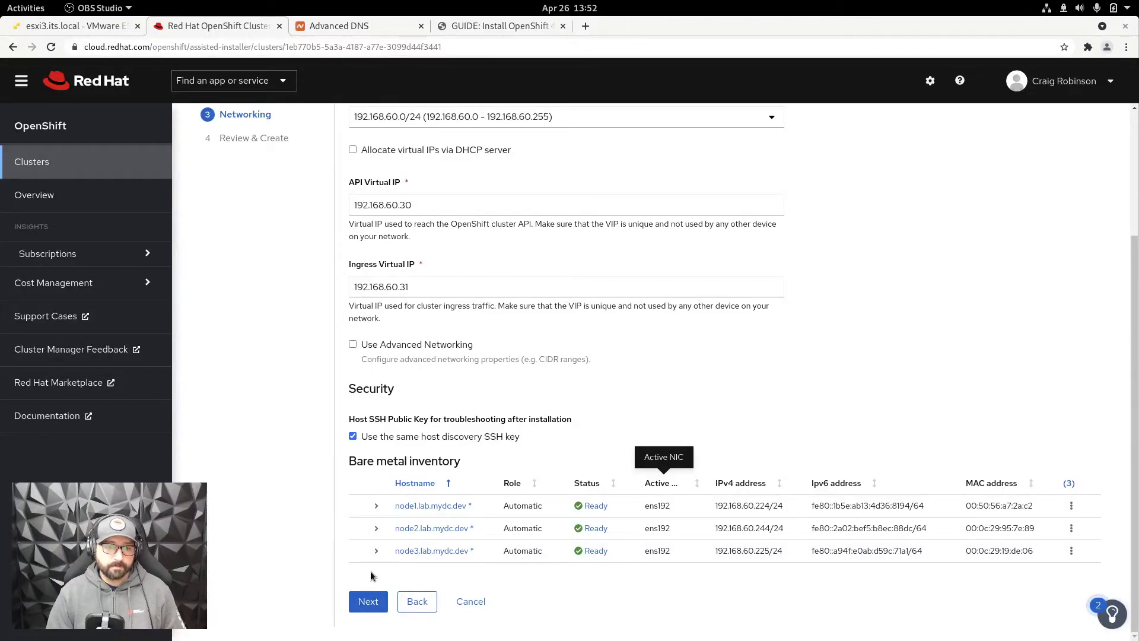
left_click(377, 603)
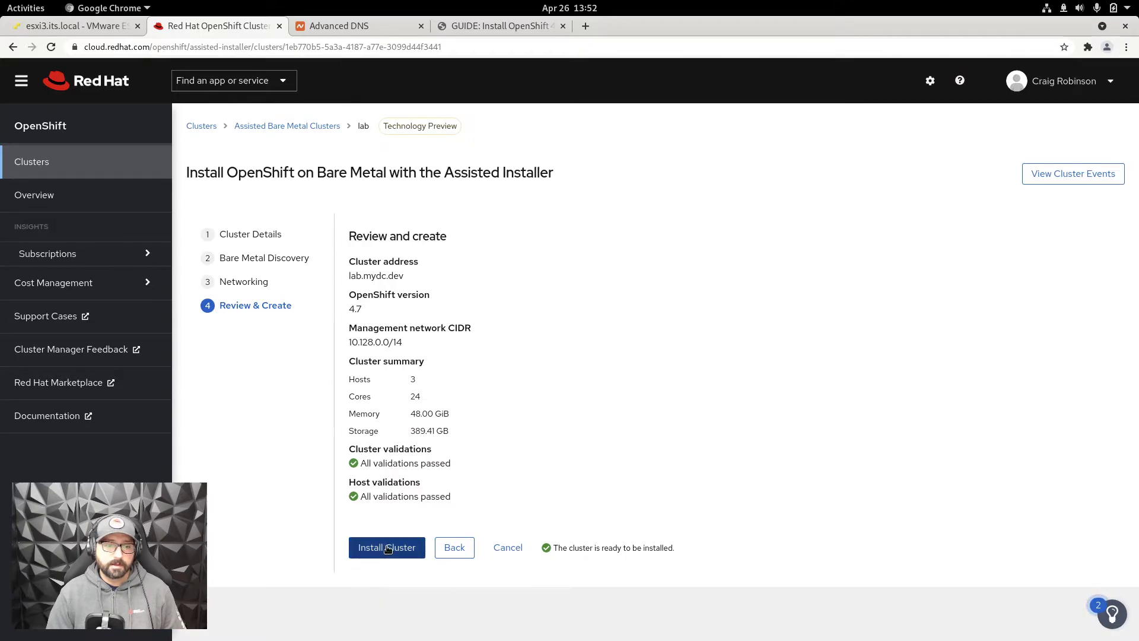
left_click(386, 548)
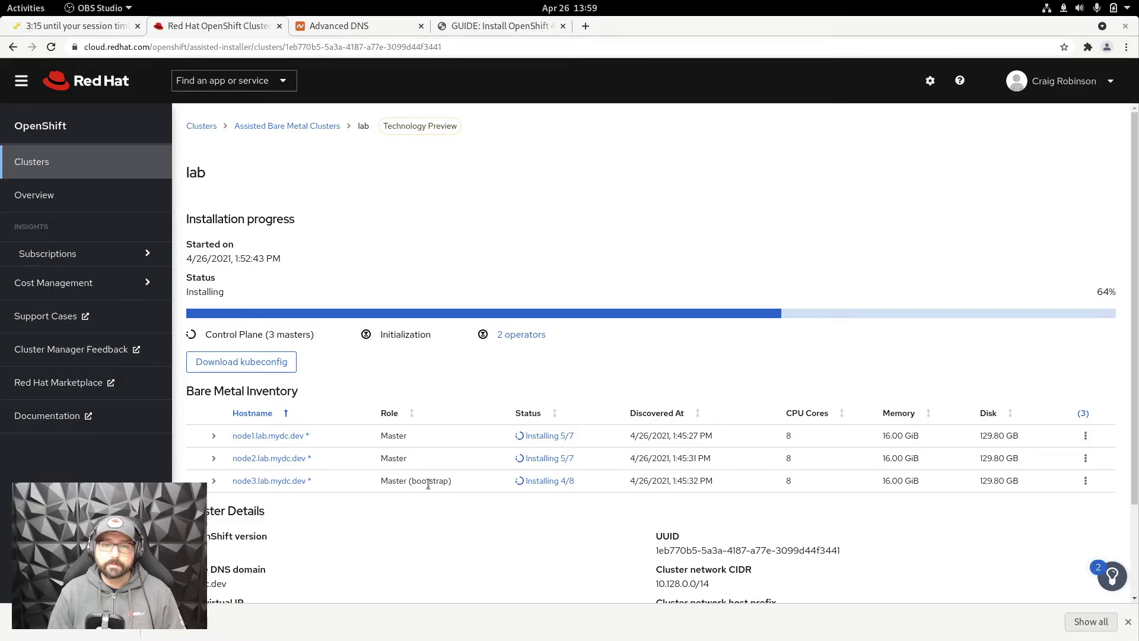
Step: Review the cluster events log, close it and check the installation status on the progress page
scroll(432, 482, "down", 3)
left_click(577, 585)
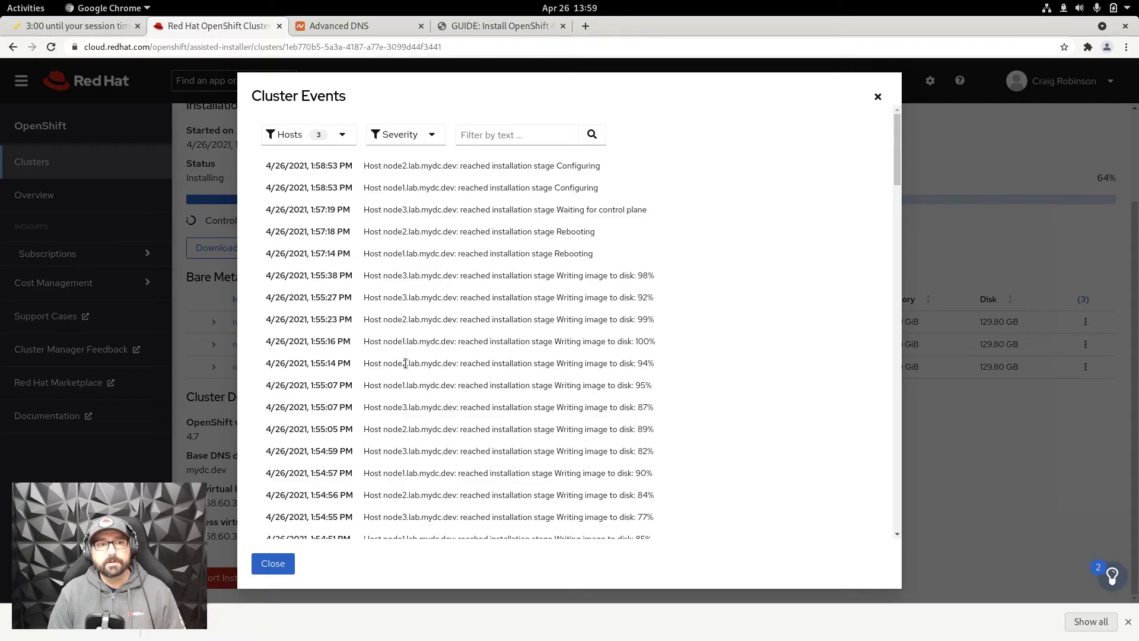
left_click(273, 565)
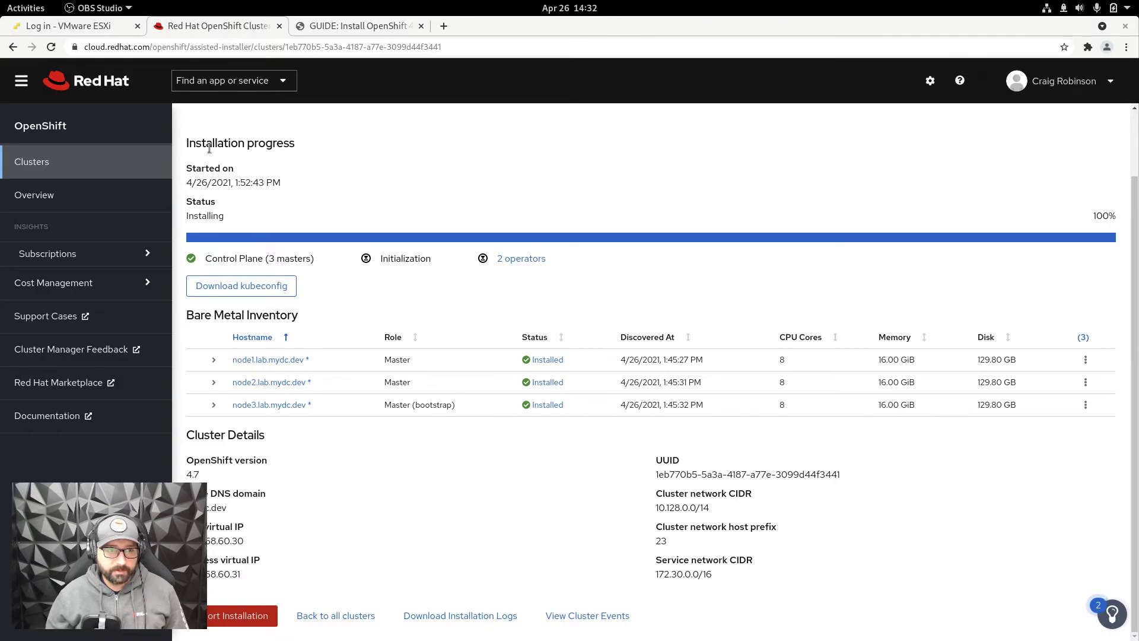
left_click_drag(190, 205, 232, 223)
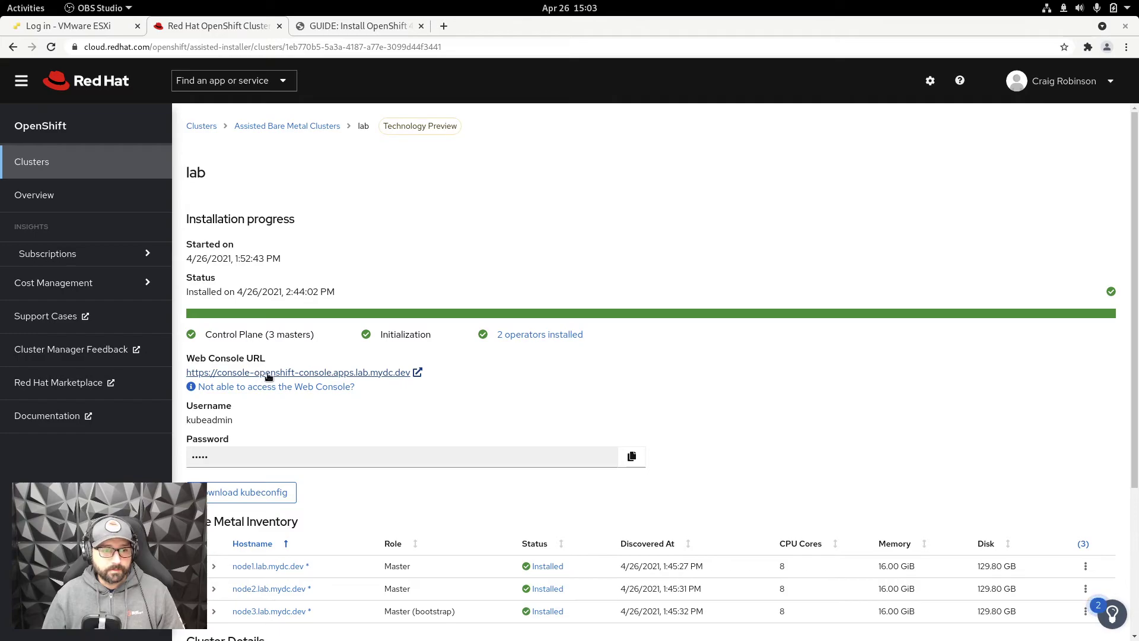
Step: Open the lab cluster's web console URL and view the site's certificate from the connection information
left_click(269, 373)
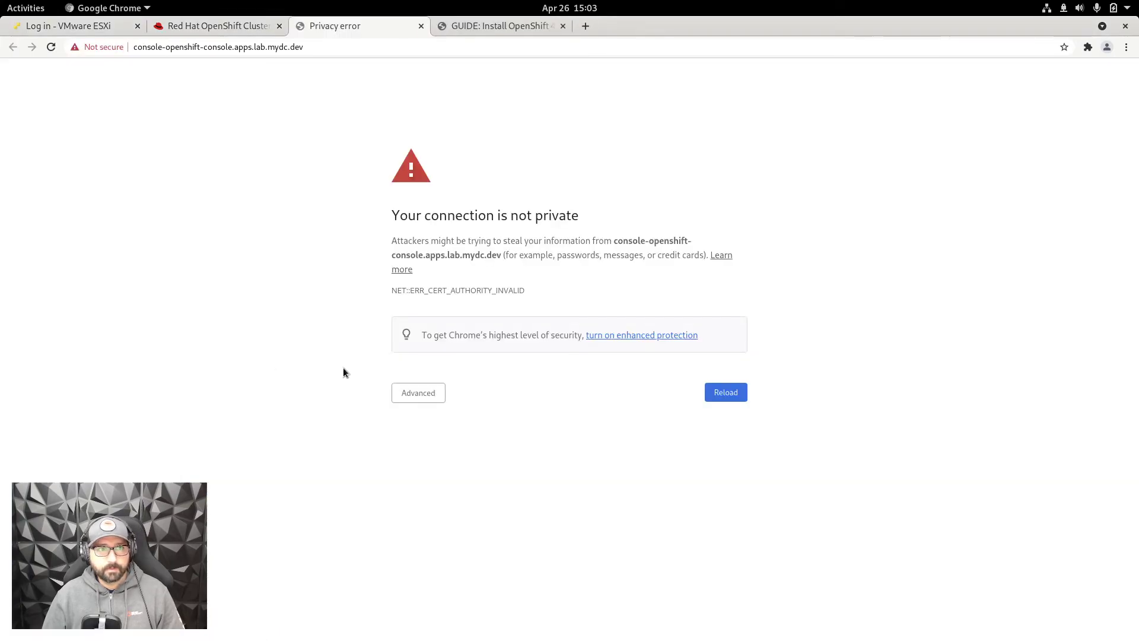
left_click(408, 392)
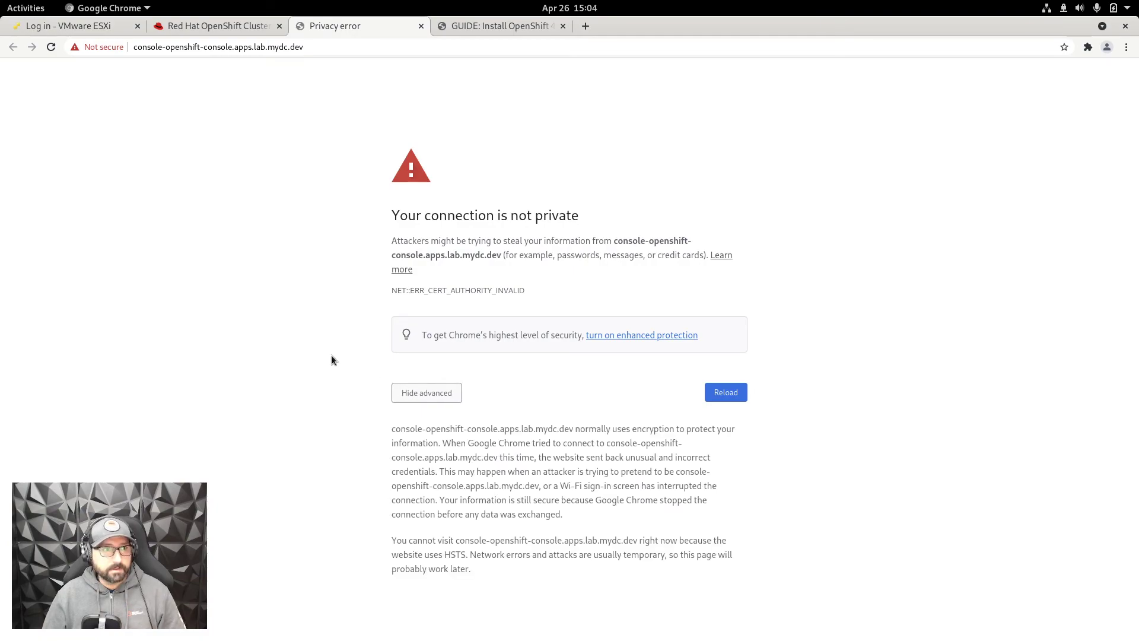
left_click(101, 48)
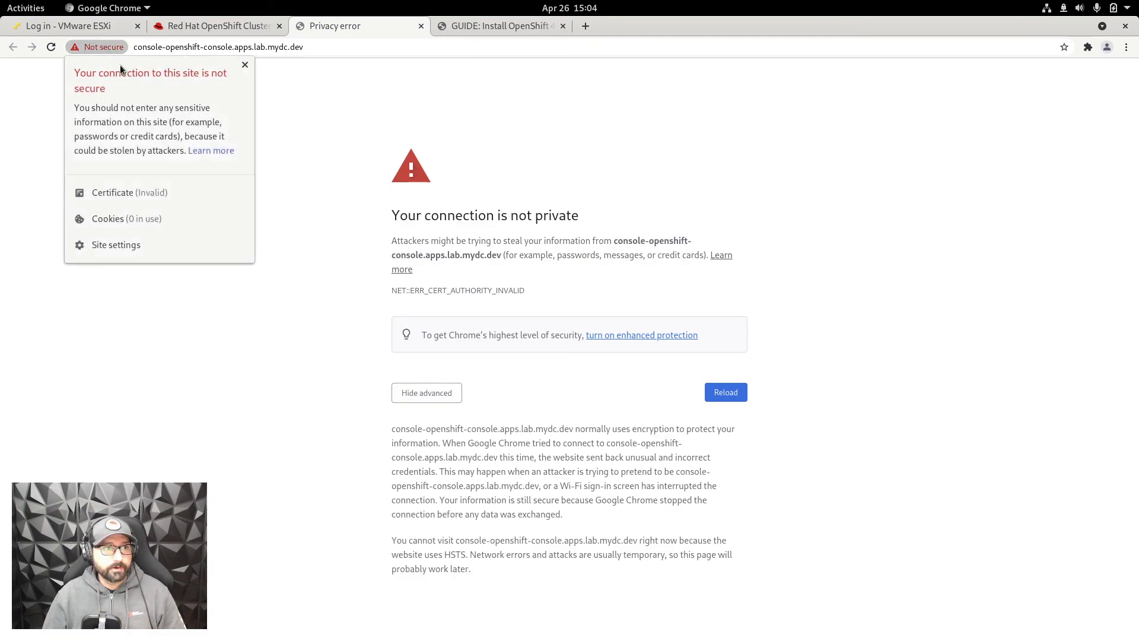
left_click(141, 192)
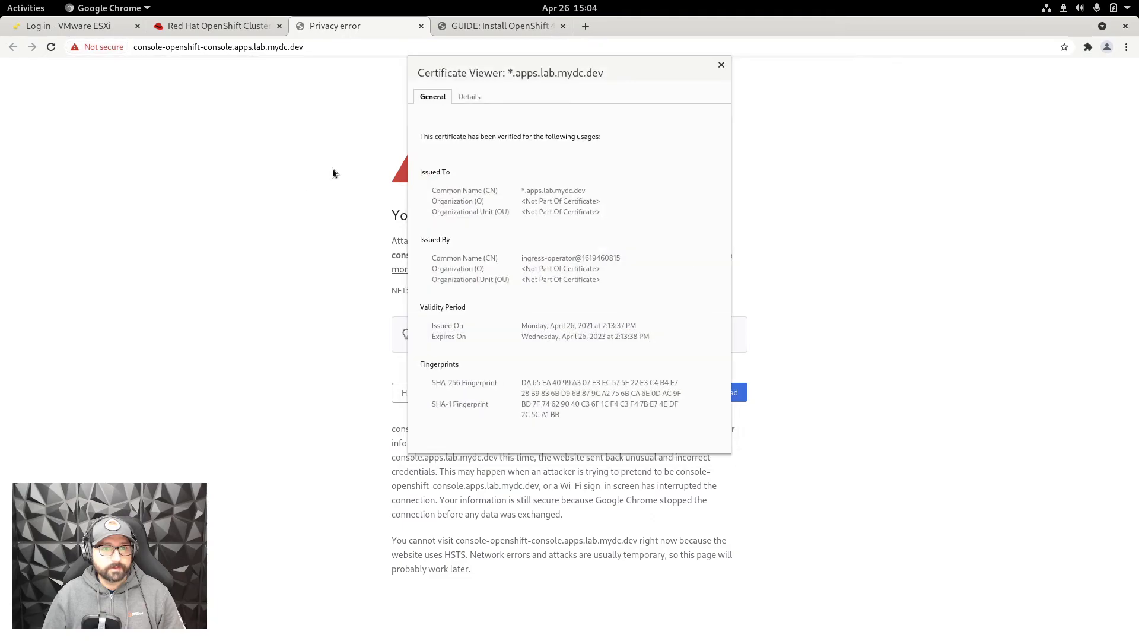
Step: Export the ingress-operator issuer certificate to Downloads as Base64-encoded ASCII, single certificate, and close the certificate viewer
left_click(466, 98)
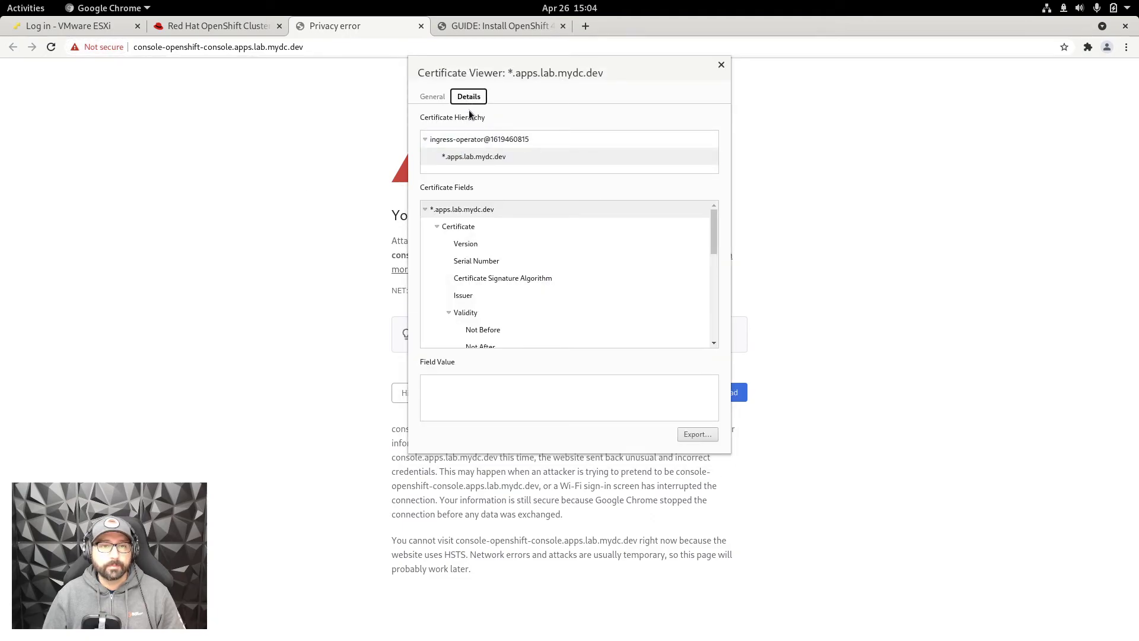
left_click(456, 141)
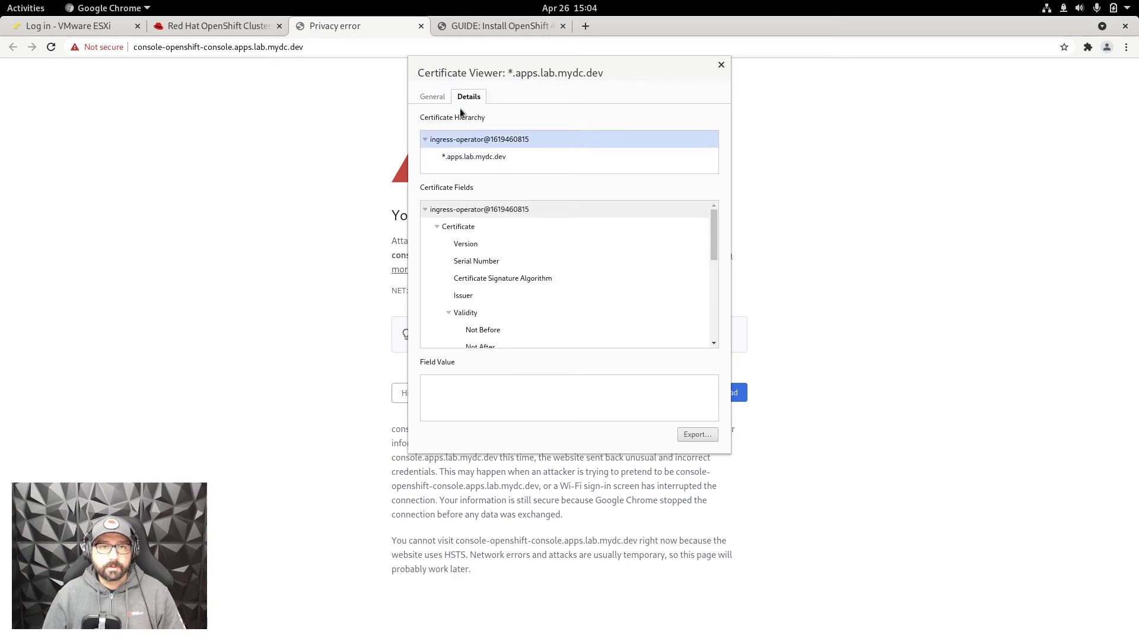
left_click(703, 436)
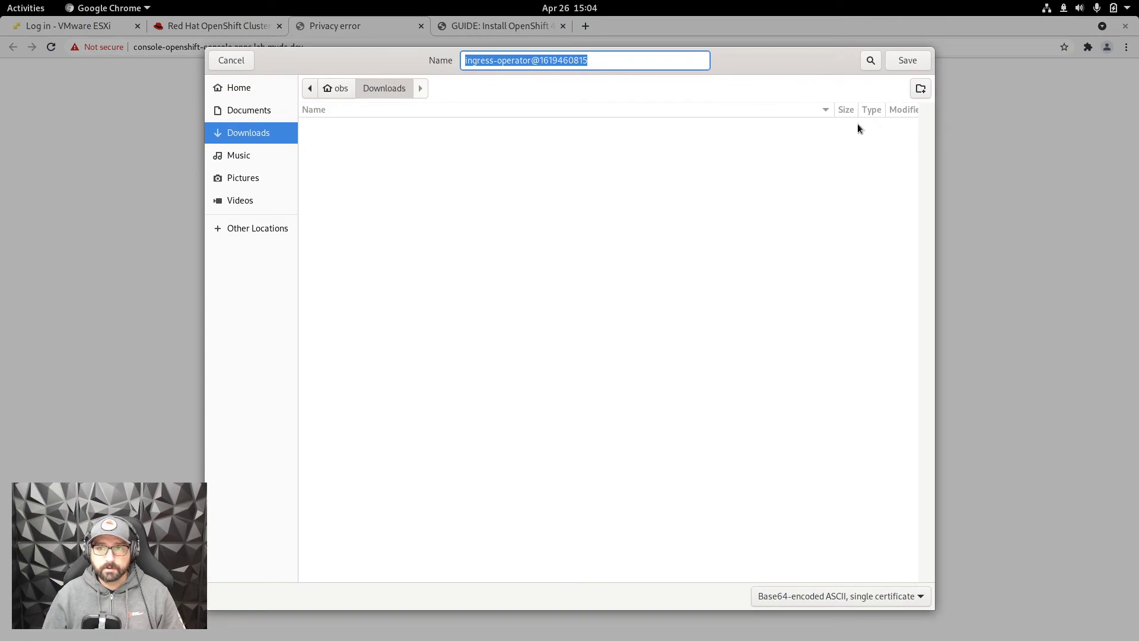
left_click(908, 61)
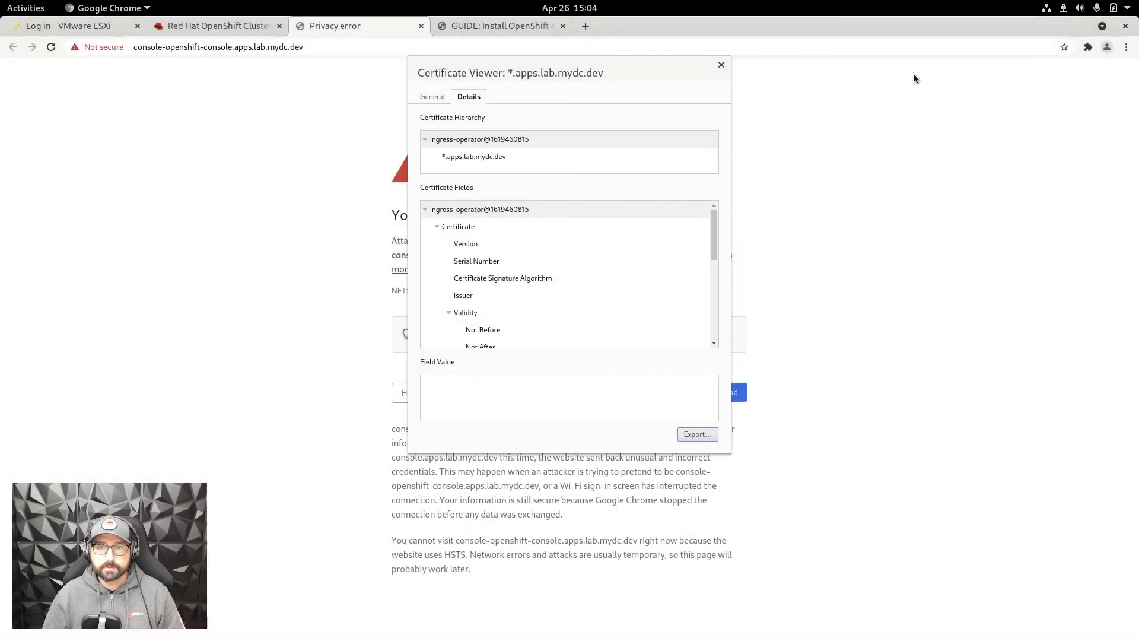
left_click(721, 64)
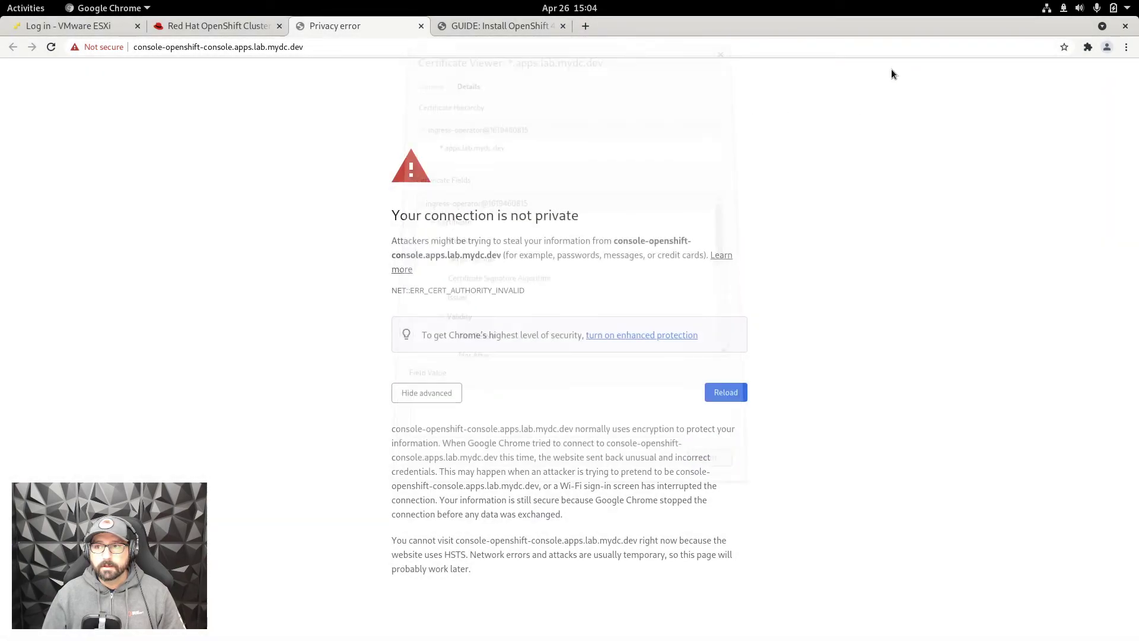
Step: Open the browser's certificate management in the security settings and show the certificate authorities
left_click(1126, 48)
left_click(1028, 261)
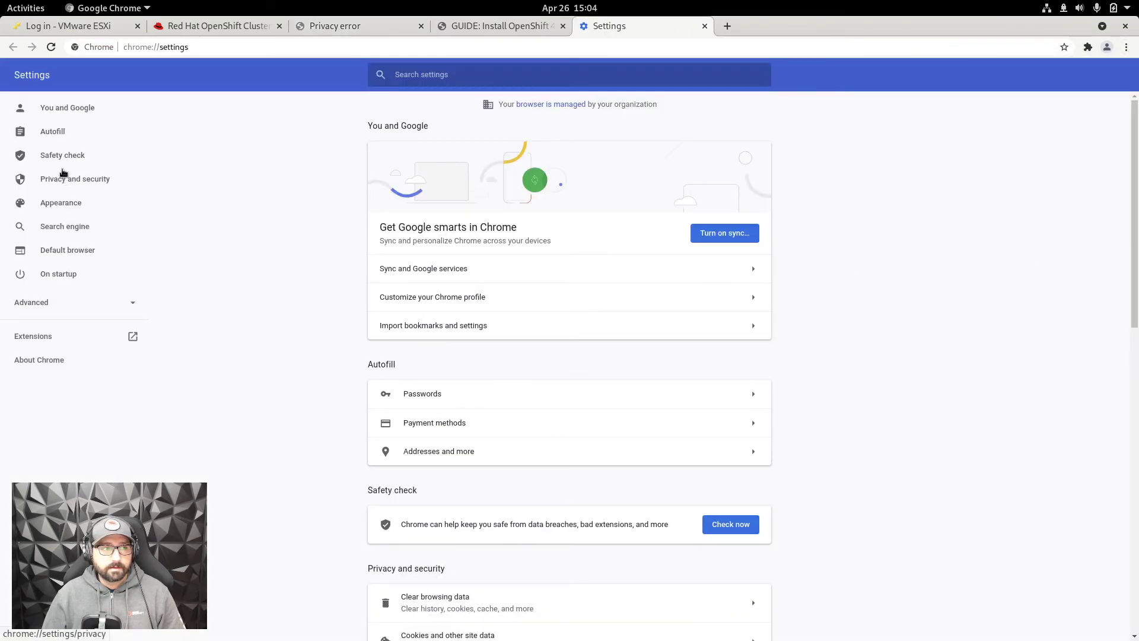
left_click(74, 180)
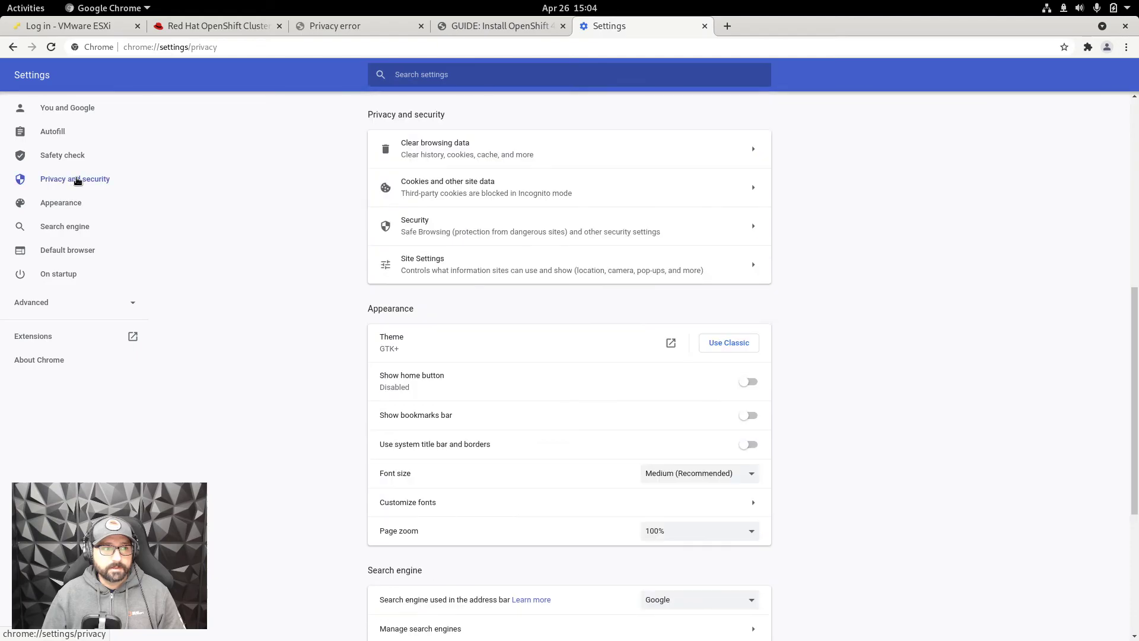
left_click(454, 230)
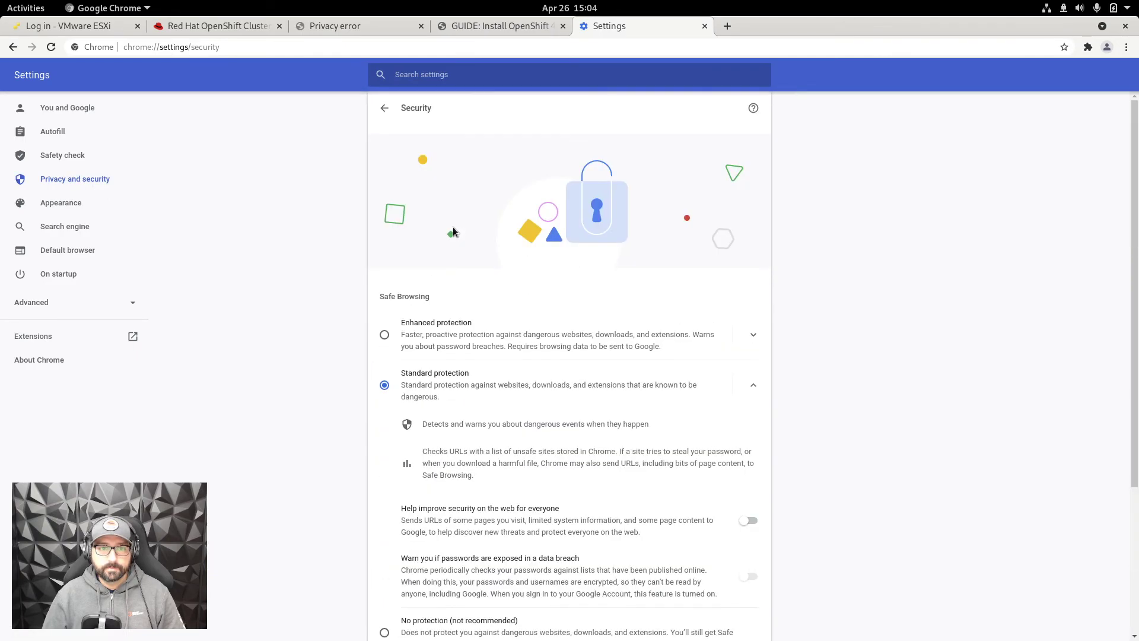
scroll(522, 382, "down", 5)
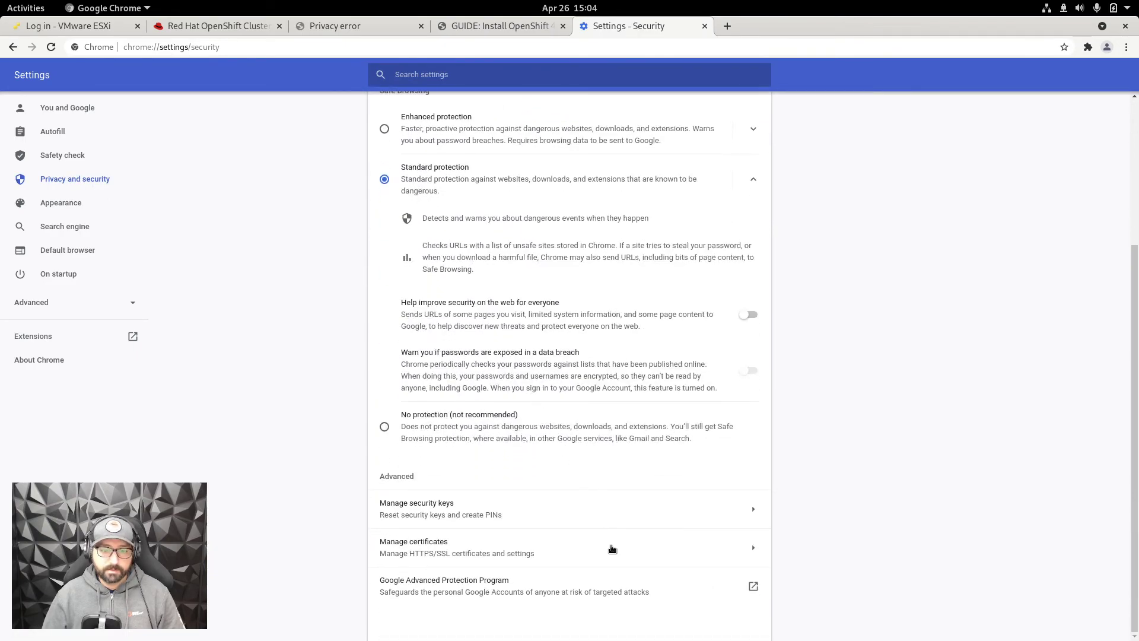
left_click(610, 547)
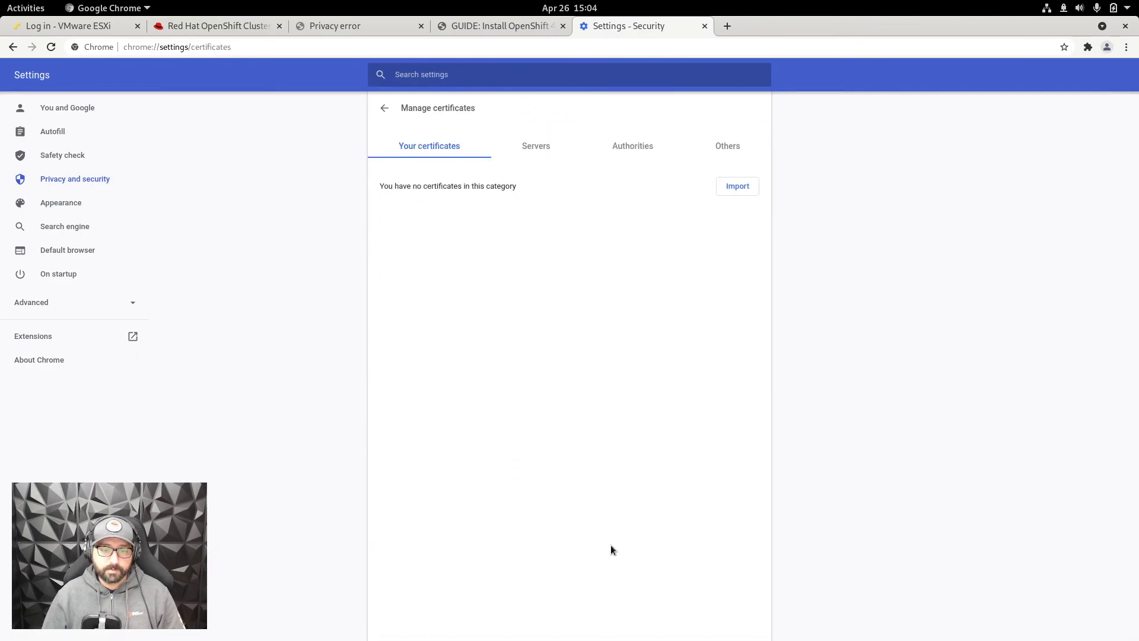
left_click(633, 150)
left_click(735, 186)
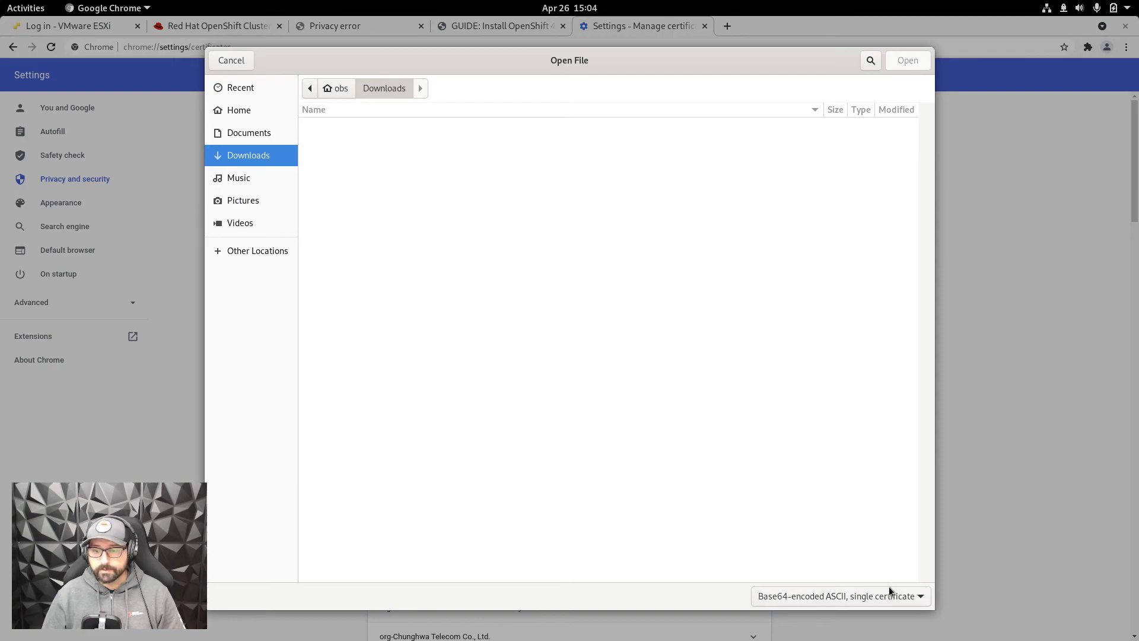
left_click(889, 595)
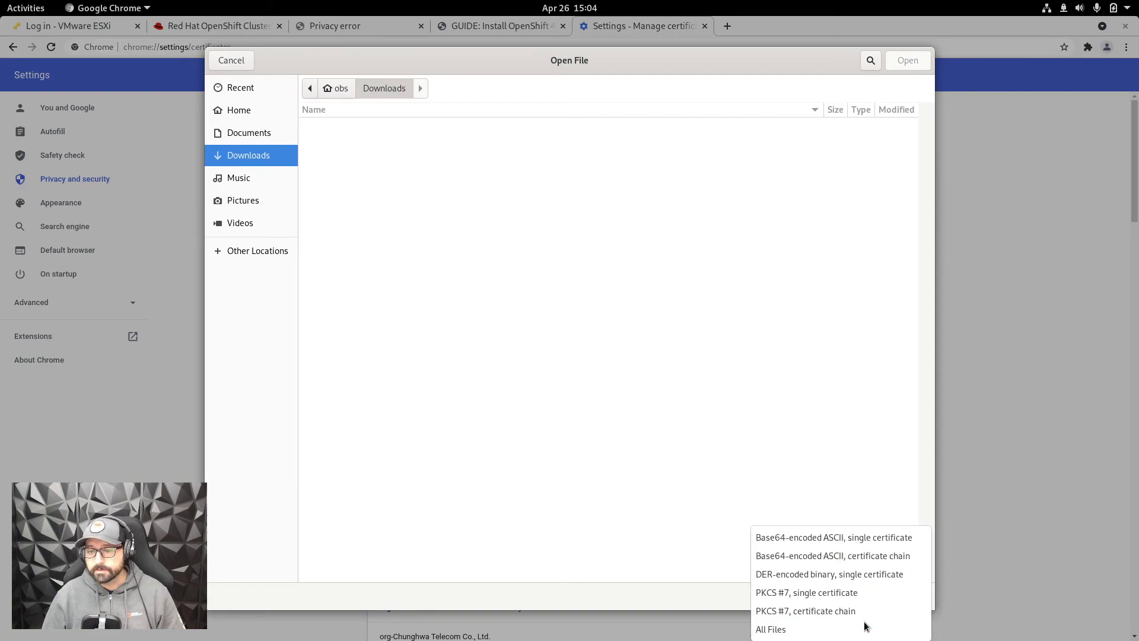
left_click(864, 628)
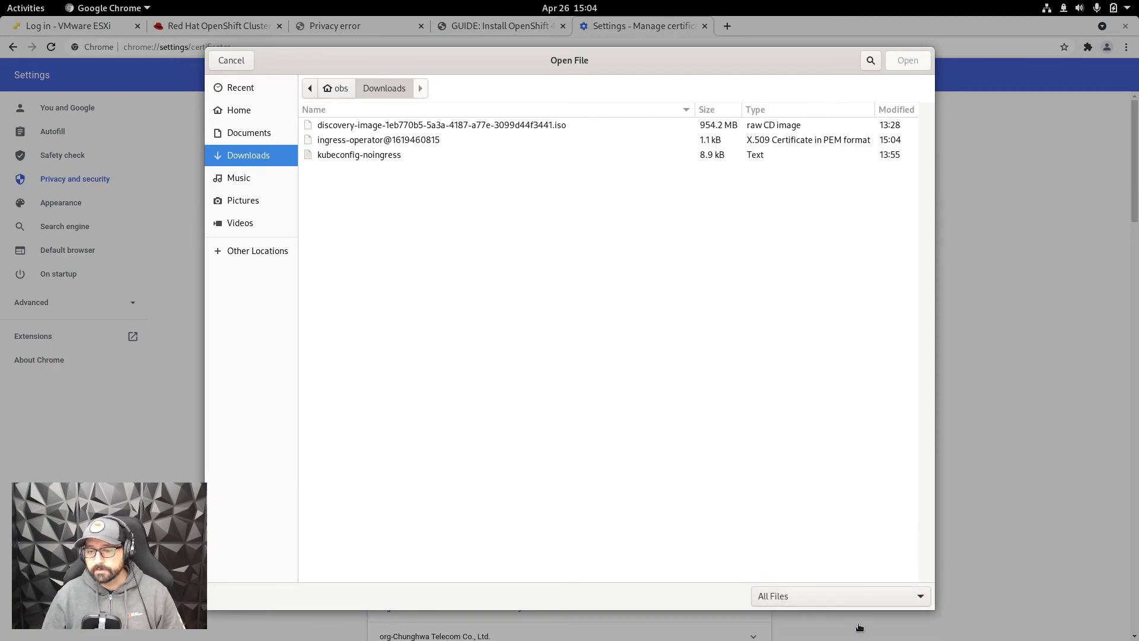
double_click(383, 138)
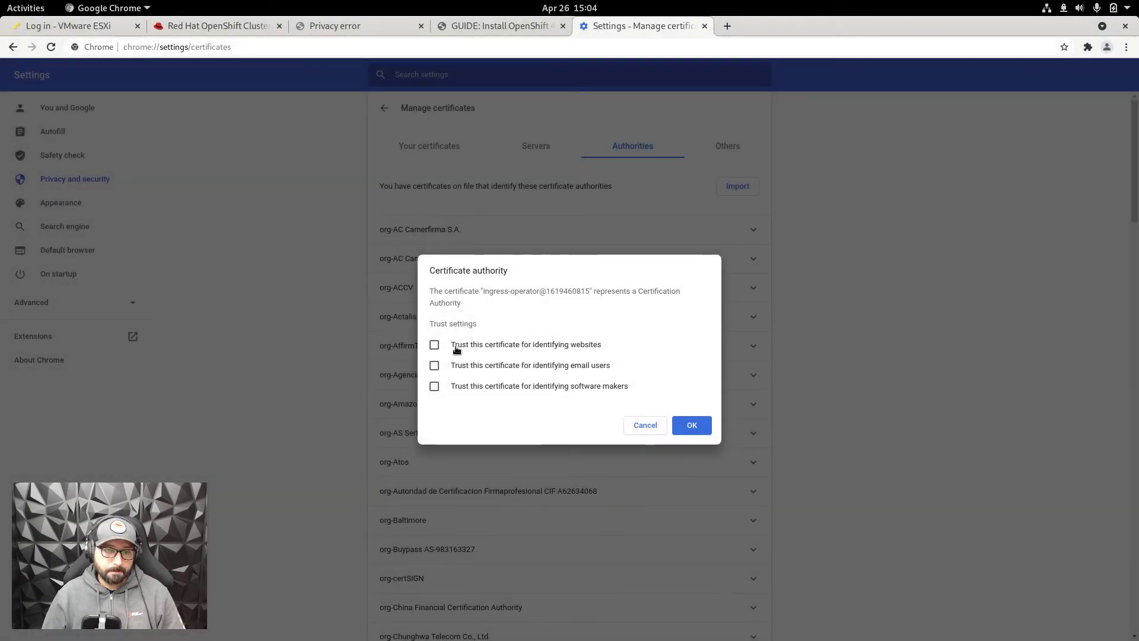
Step: Trust the imported certificate for identifying websites and reload the lab cluster's web console page
left_click(527, 345)
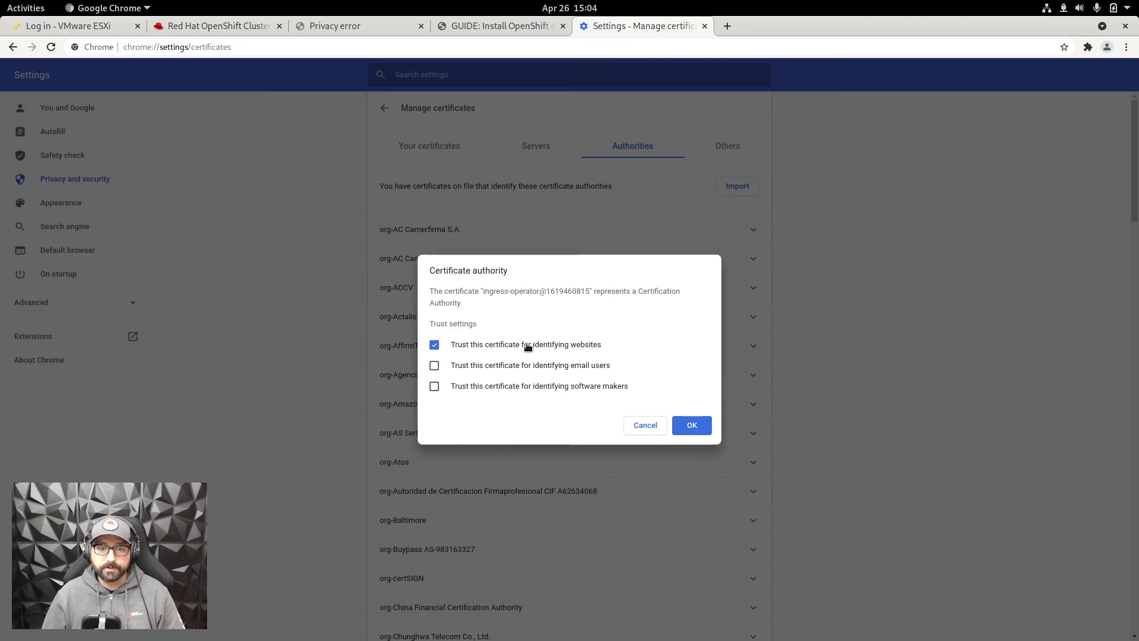
left_click(698, 420)
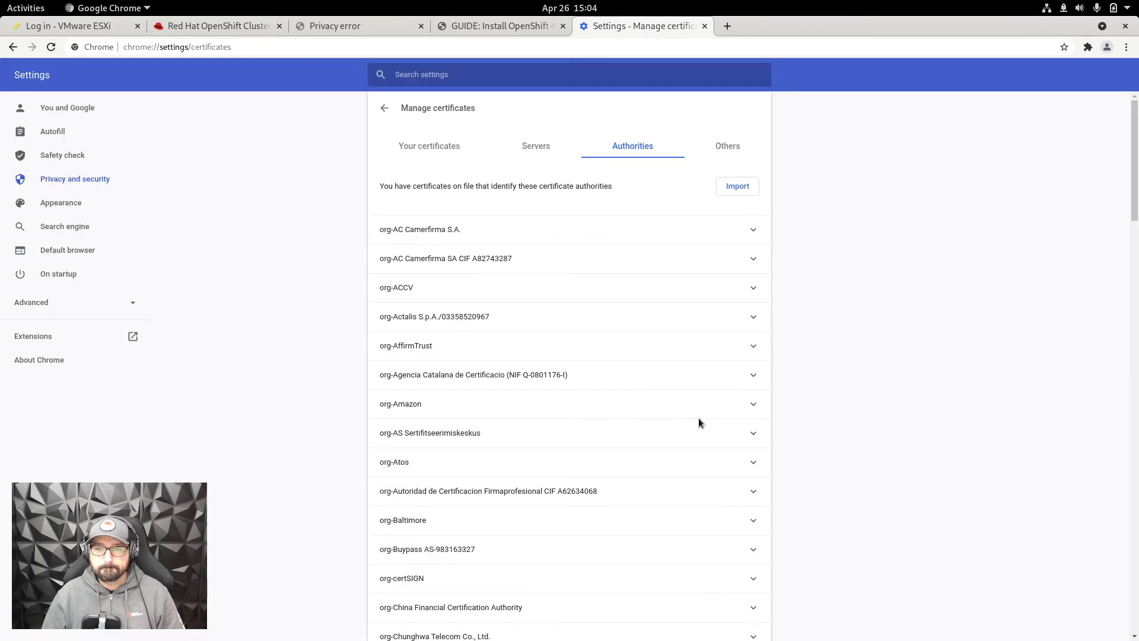
left_click(344, 26)
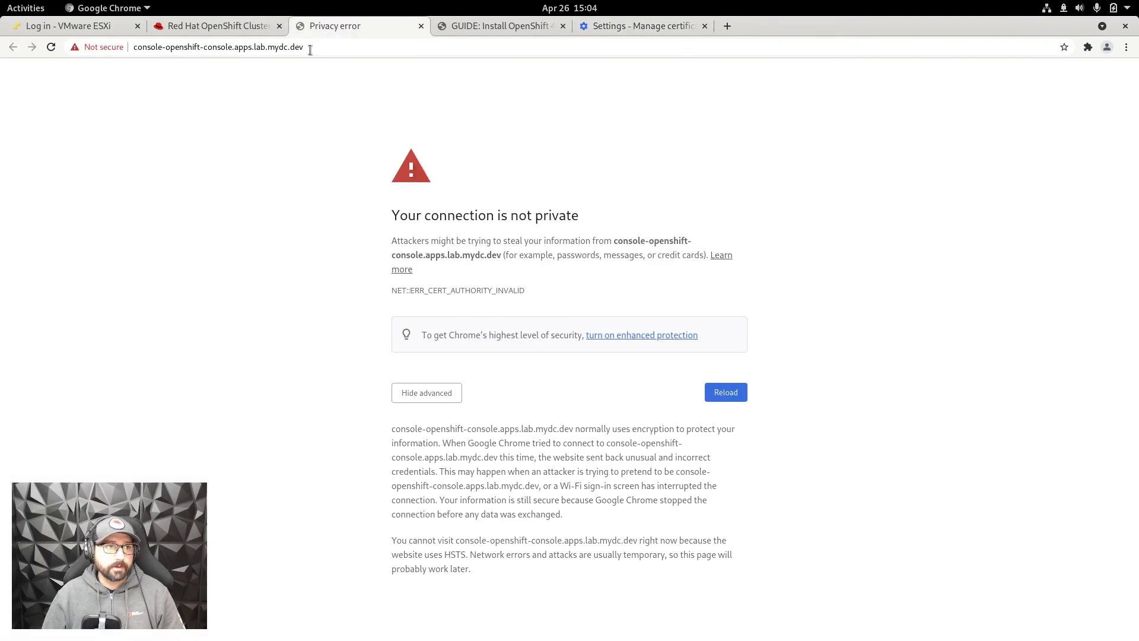
left_click(51, 48)
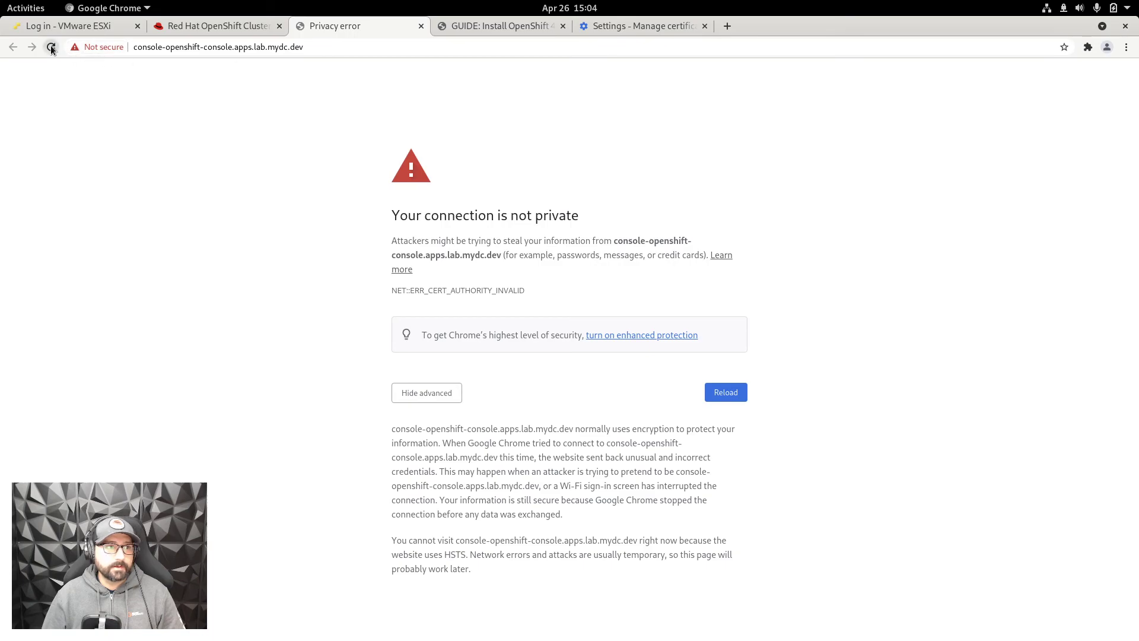